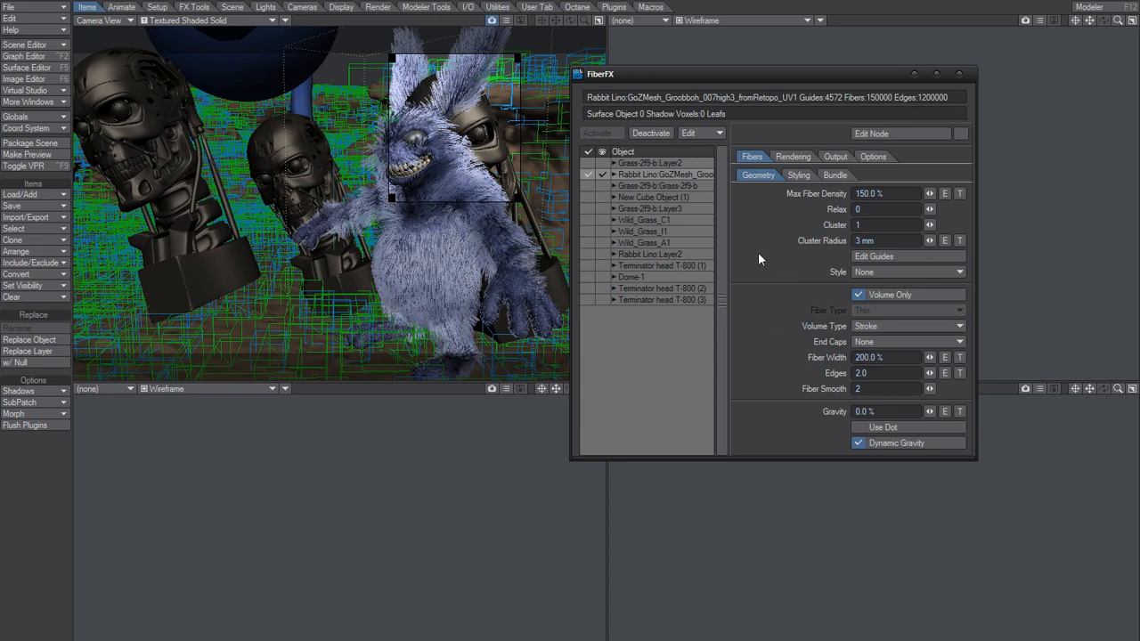
Review the rabbit's fiber styling settings such as Fiber Kink, Splay, Stray and Swirl, and return to the geometry settings.
click(798, 175)
click(861, 208)
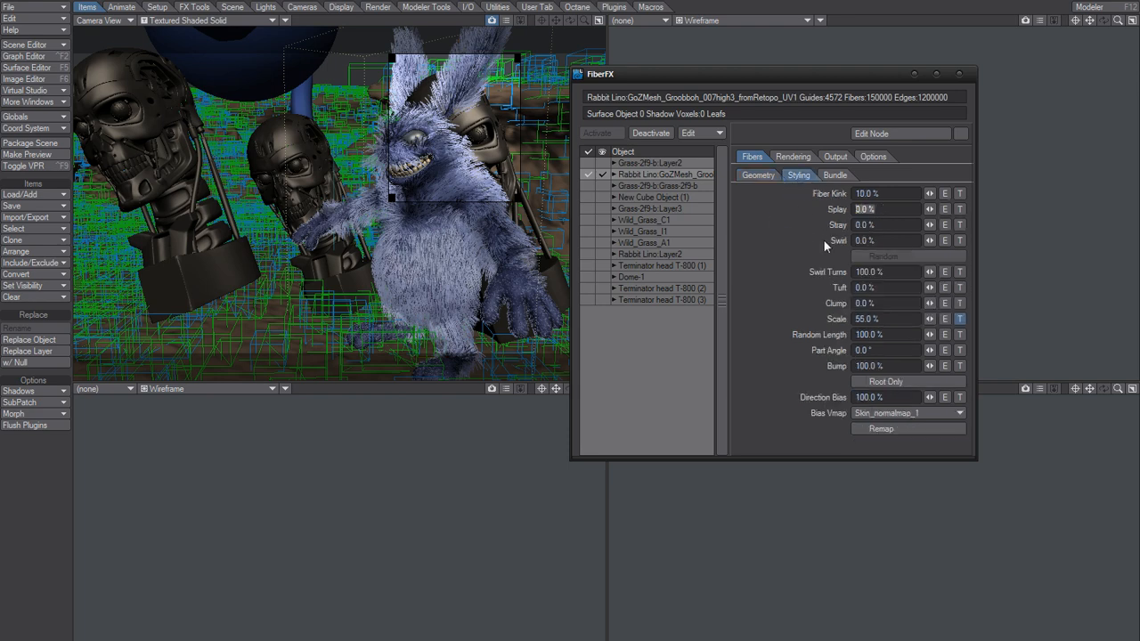
drag(886, 240, 794, 225)
click(888, 209)
click(784, 232)
click(757, 174)
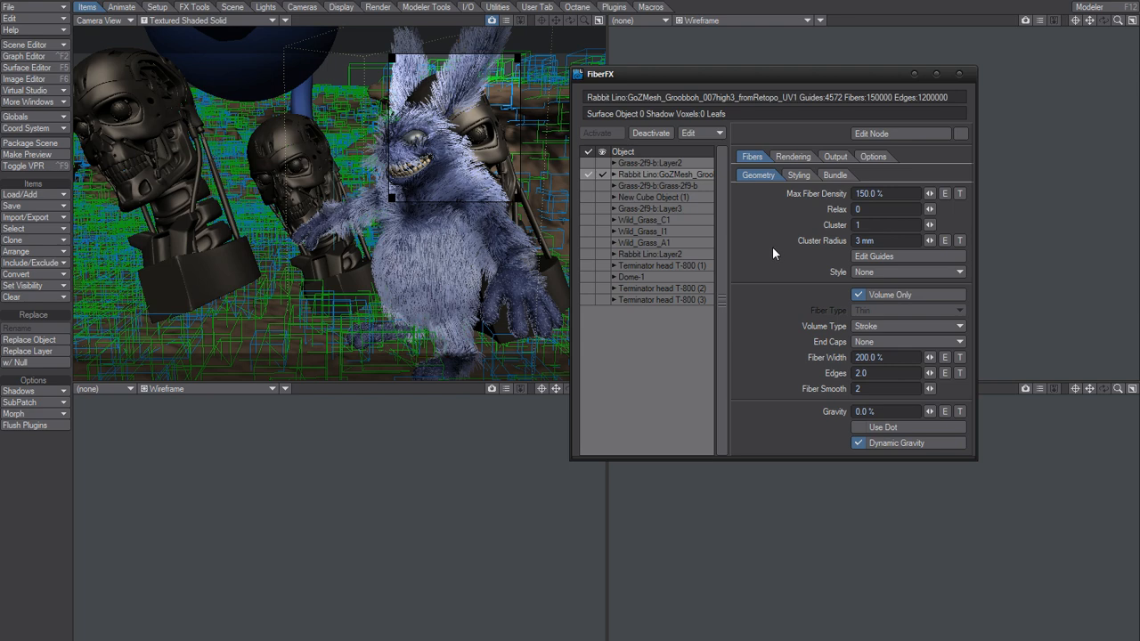
Render the current frame as a reference and turn off Volume Only for the rabbit's fibers.
key(F9)
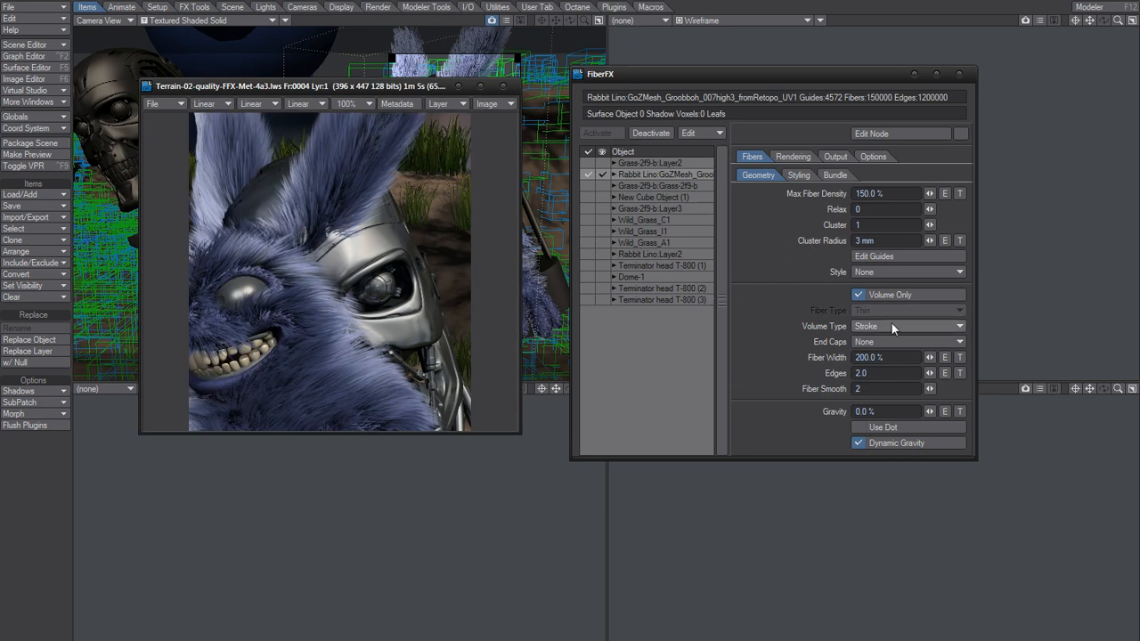
click(858, 294)
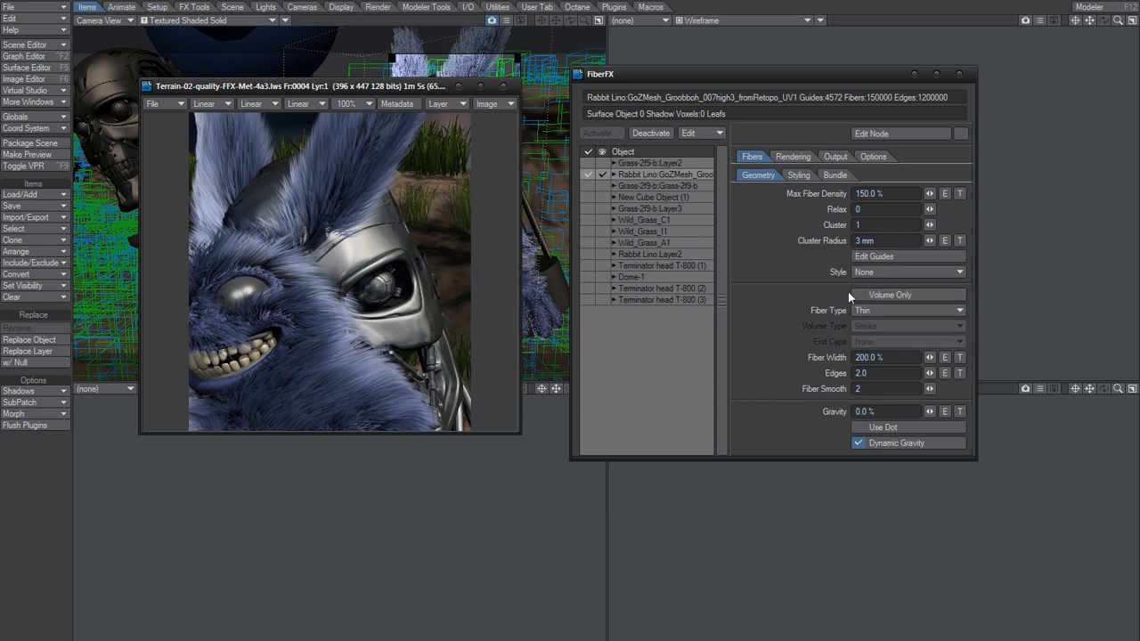
drag(419, 89, 449, 197)
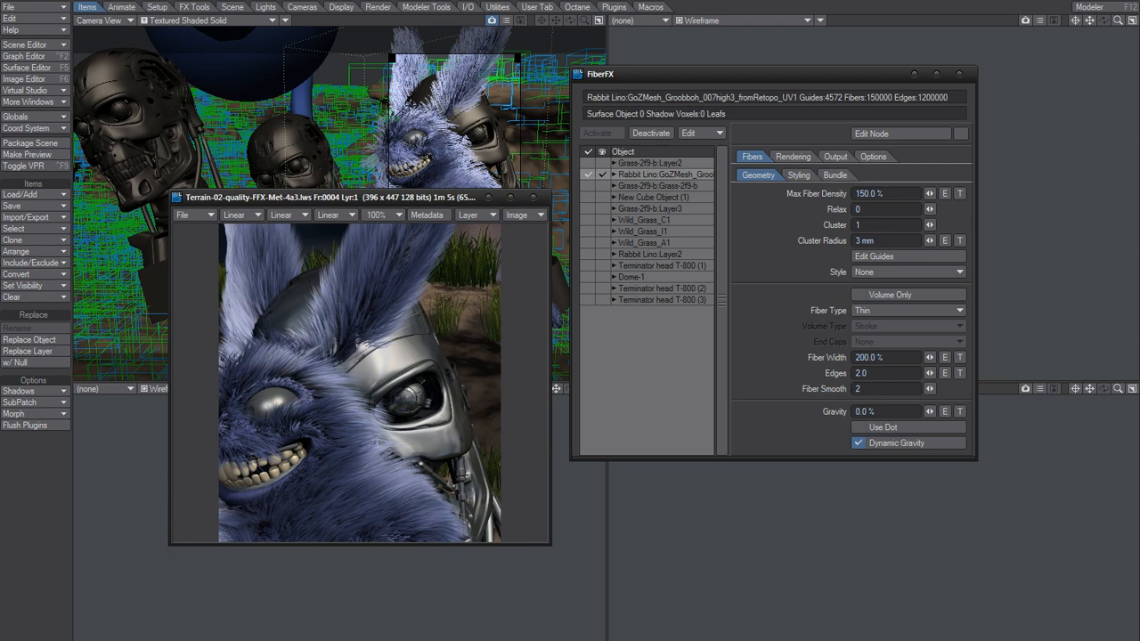
drag(458, 195, 460, 153)
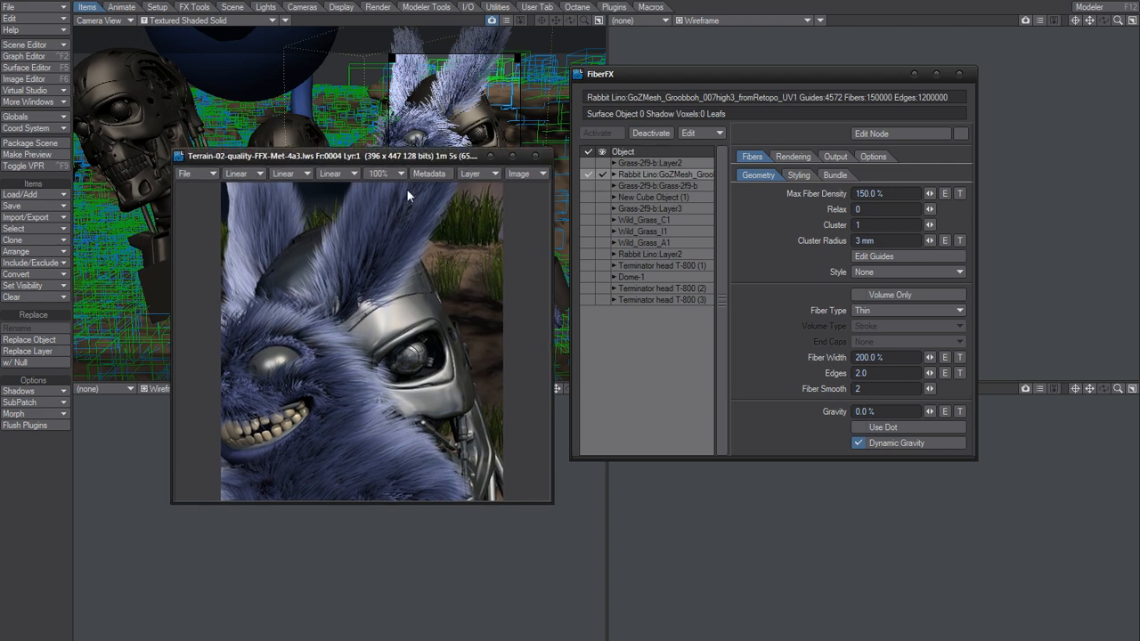
drag(436, 157, 436, 83)
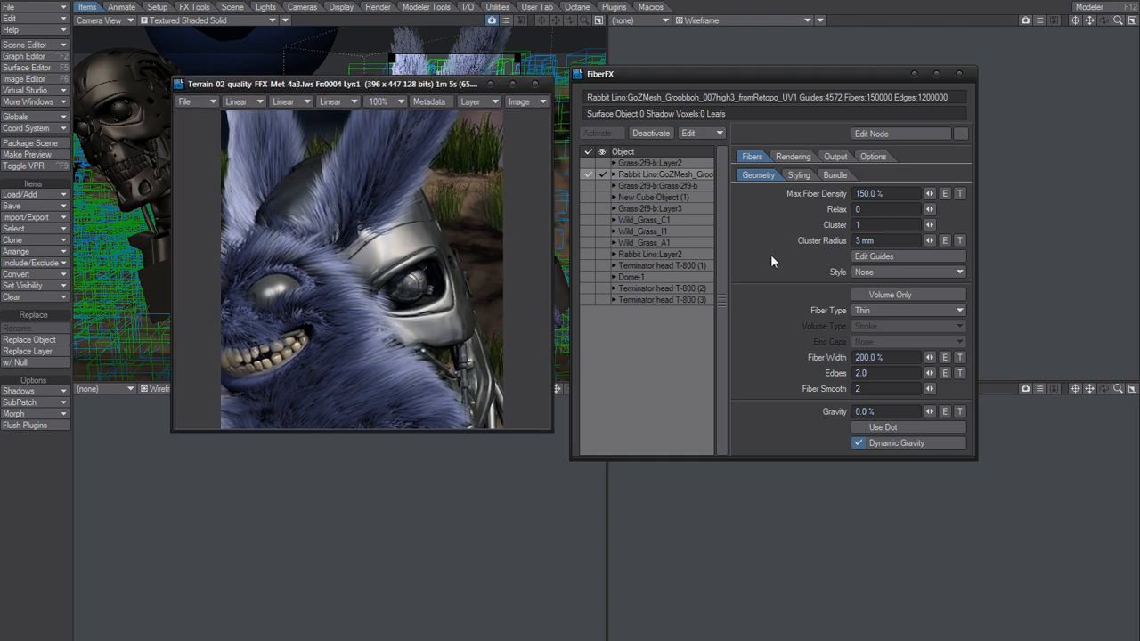
Enable saving of the FiberFX RGBA buffer and set its file type to LW_PNG32(.png).
click(832, 156)
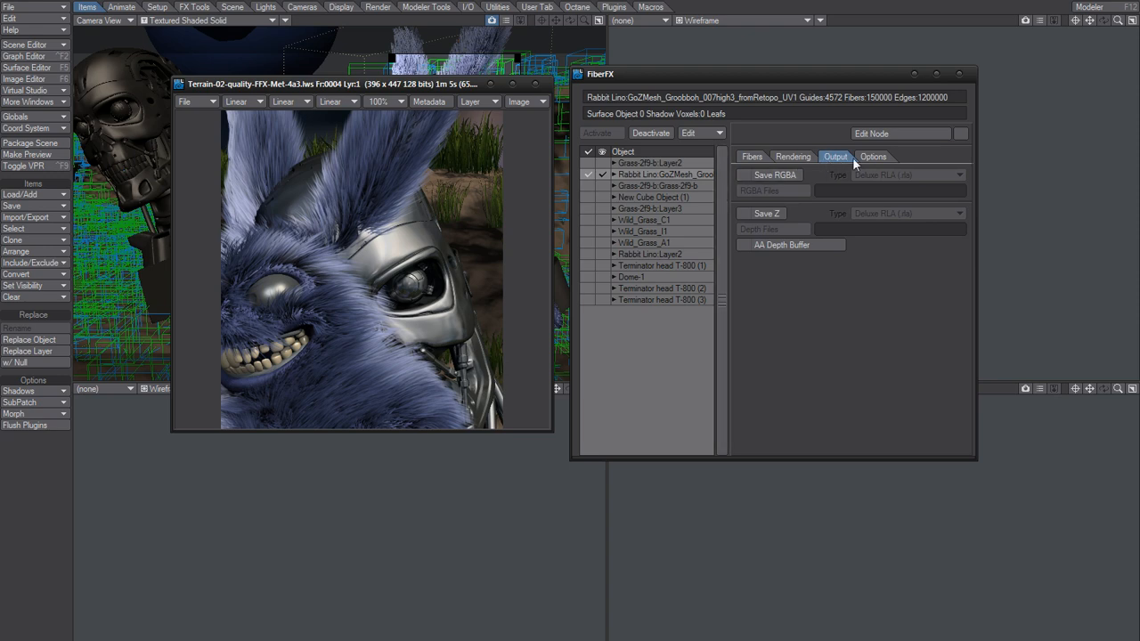
click(782, 176)
click(903, 176)
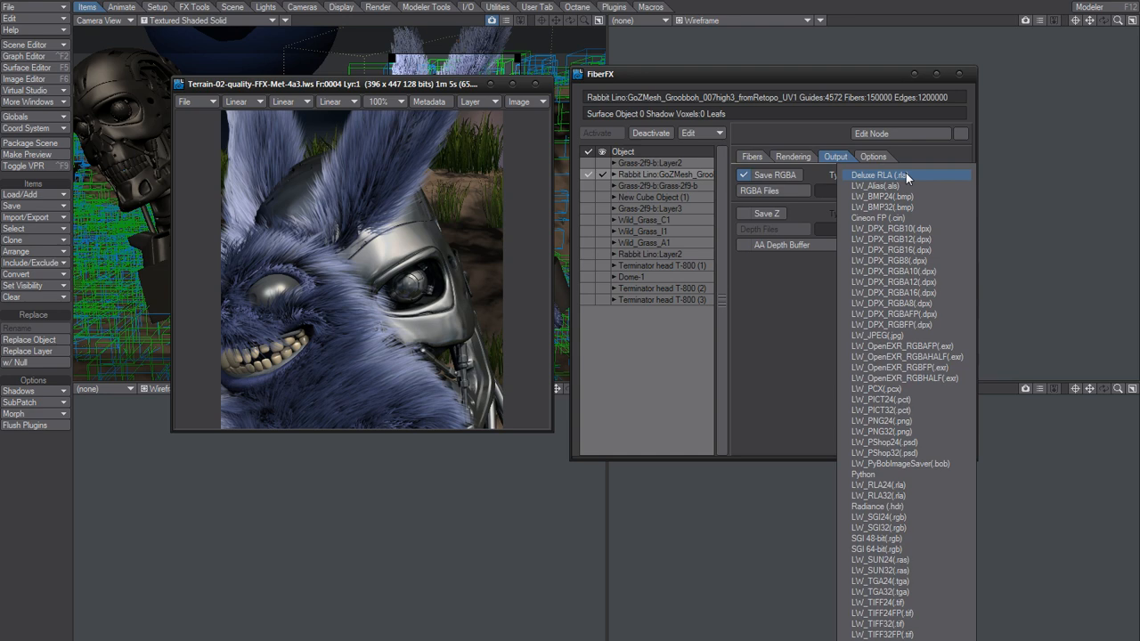
click(891, 431)
Start choosing the RGBA buffer's save location and delete the existing FiberFX.0004 image from the - buffer folder.
click(795, 190)
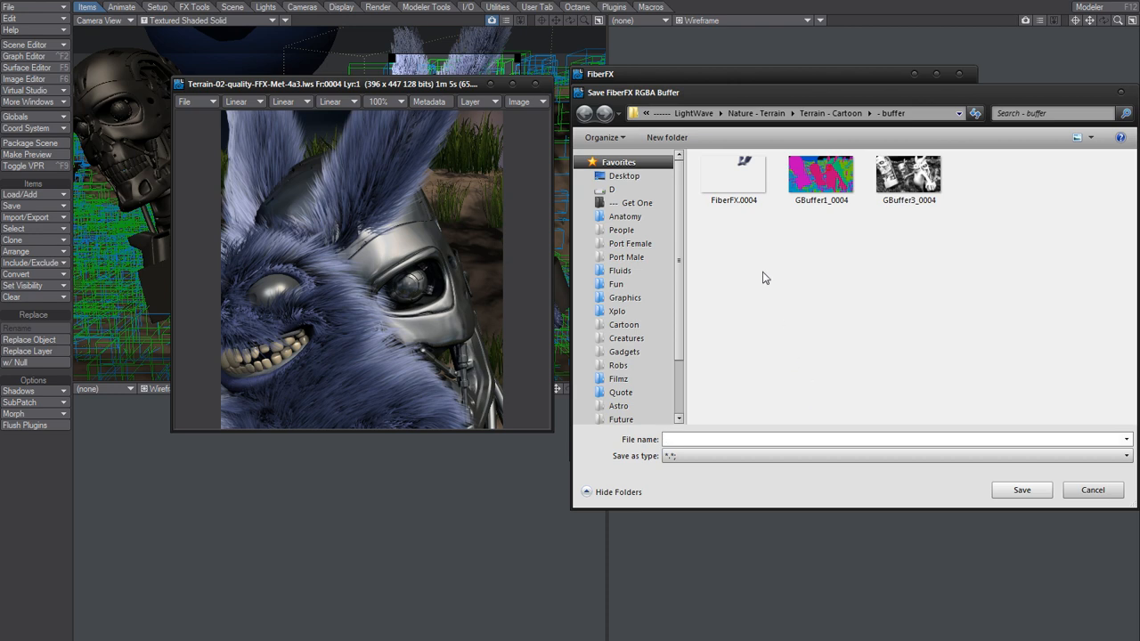
click(741, 178)
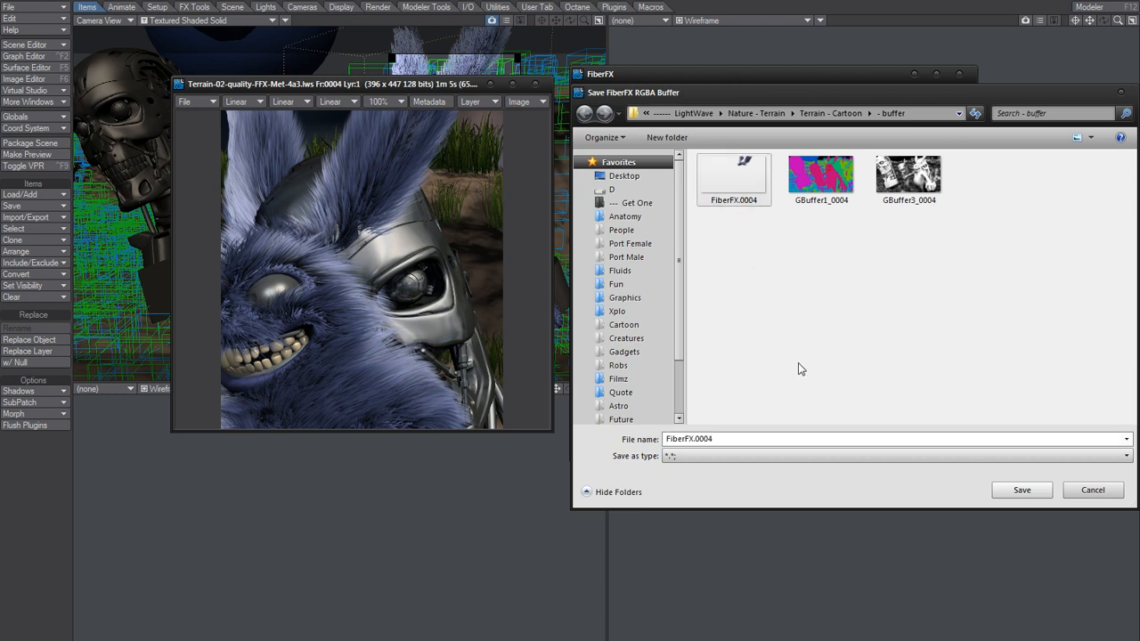
key(Delete)
drag(744, 189, 739, 279)
click(737, 280)
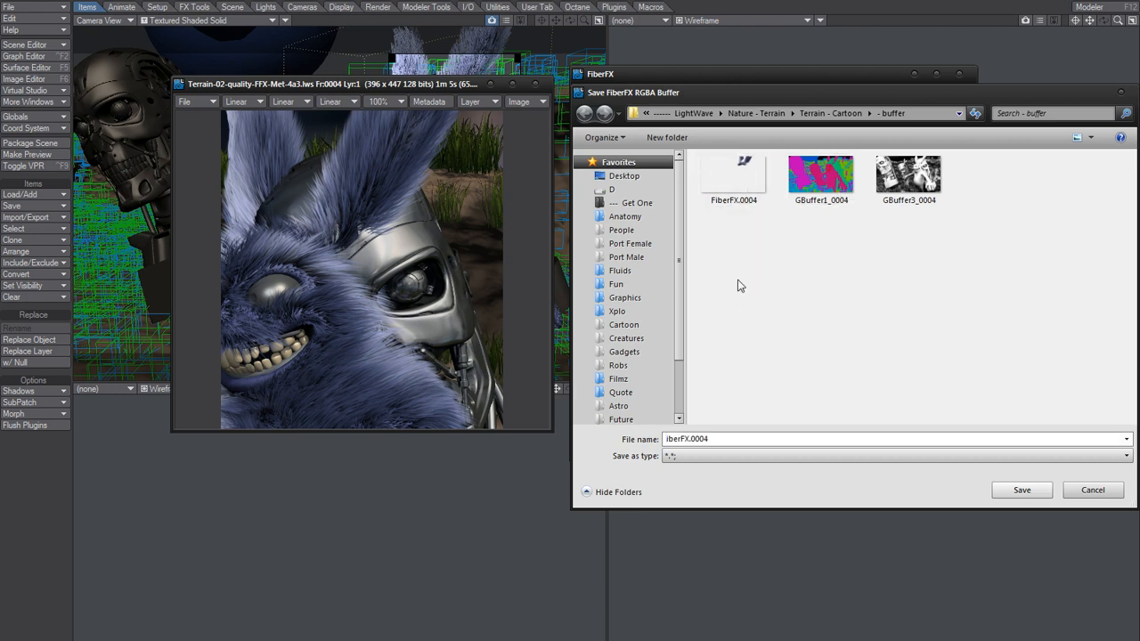
right_click(751, 183)
click(801, 515)
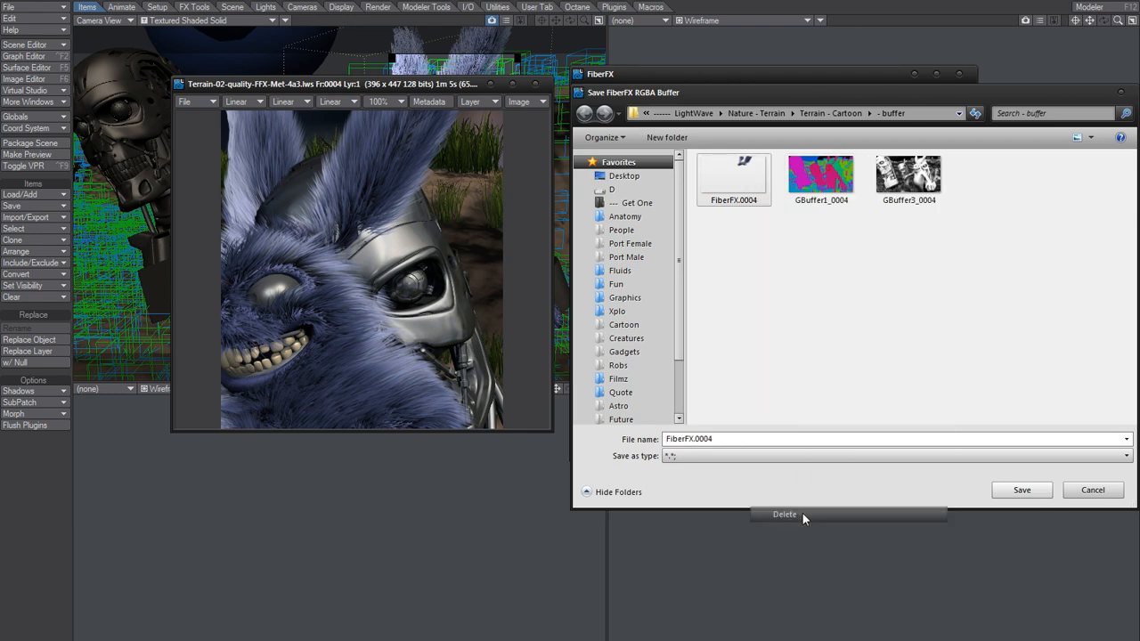
Save the RGBA buffer path as FiberFX without the 0004 frame number, and render the current frame again.
click(697, 438)
drag(695, 438, 735, 438)
key(BackSpace)
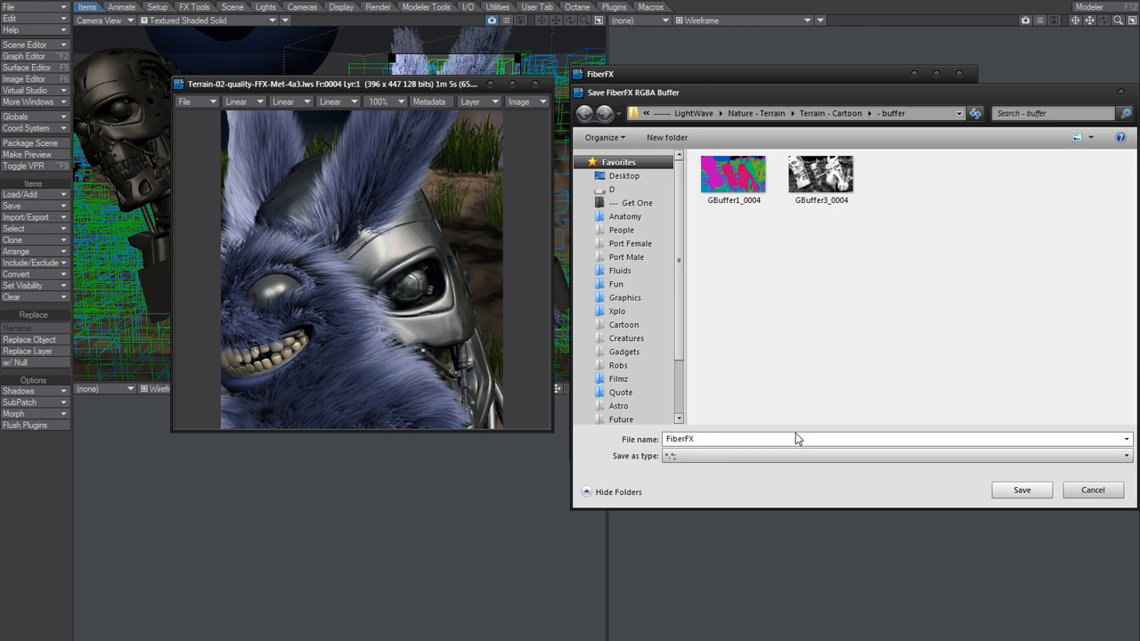
key(Tab)
click(1036, 491)
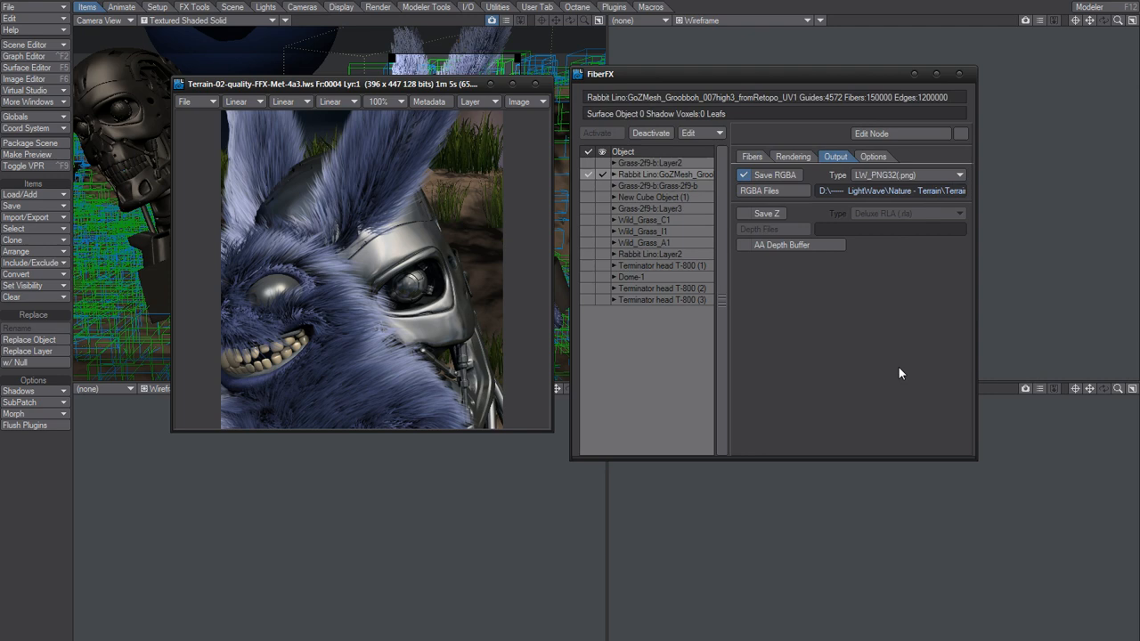
key(F9)
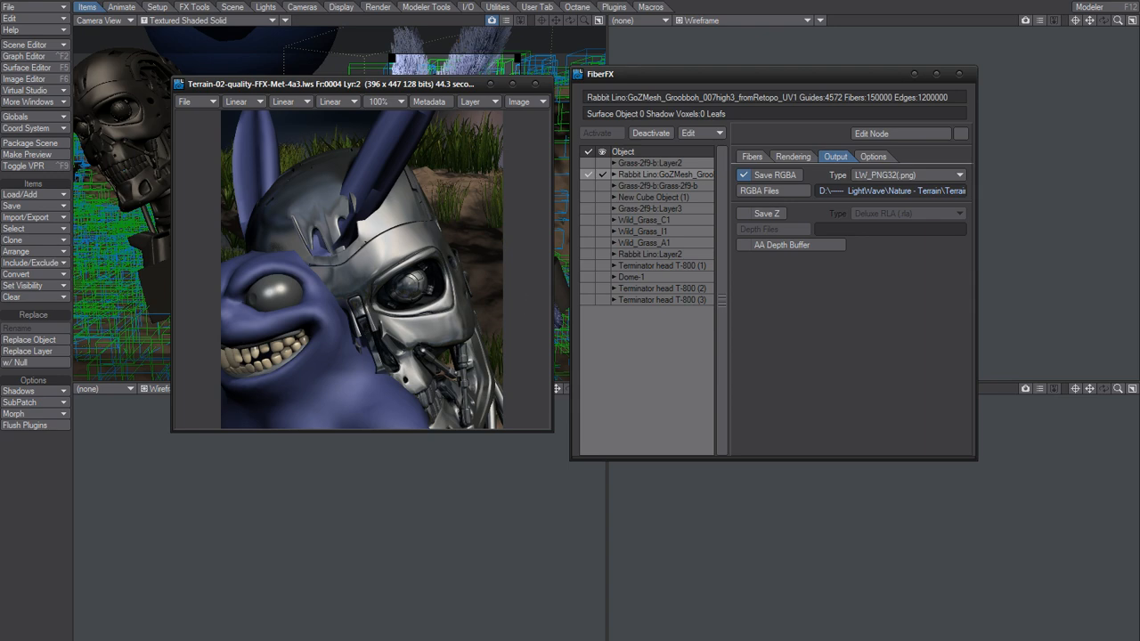
View the saved FiberFX.0004 image from the - buffer folder and compare it with the furless render.
click(534, 640)
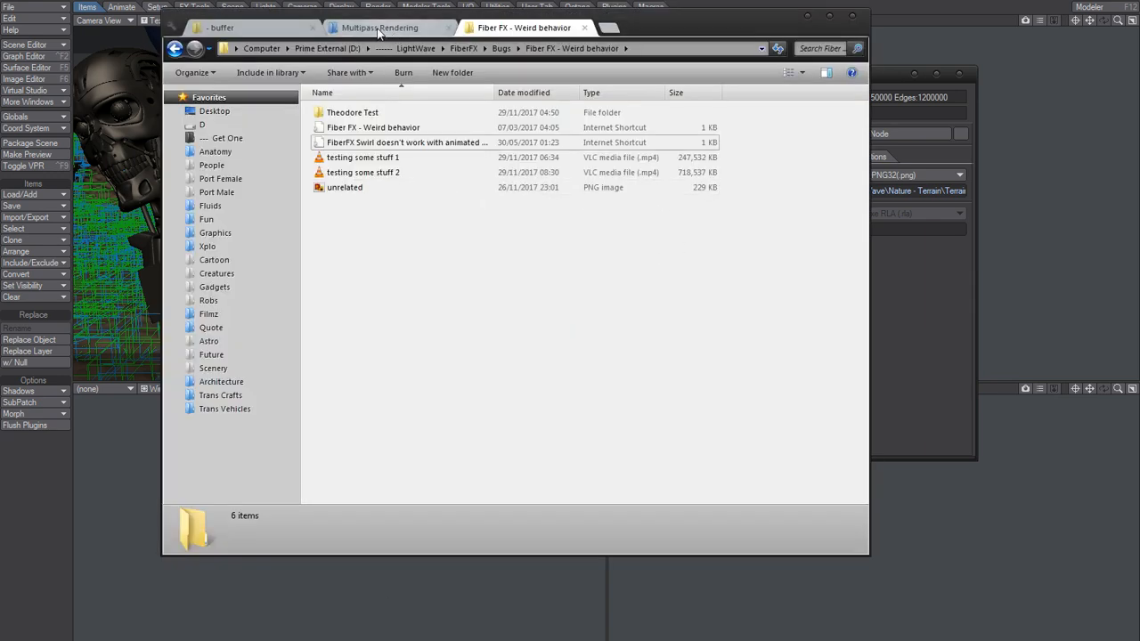
click(259, 28)
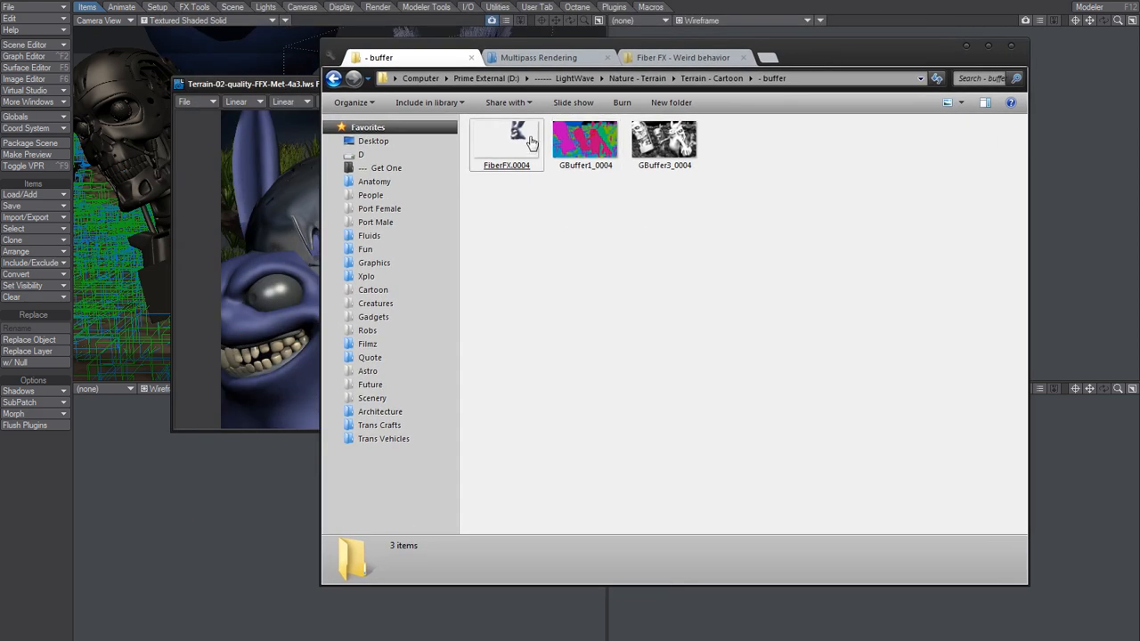
double_click(526, 143)
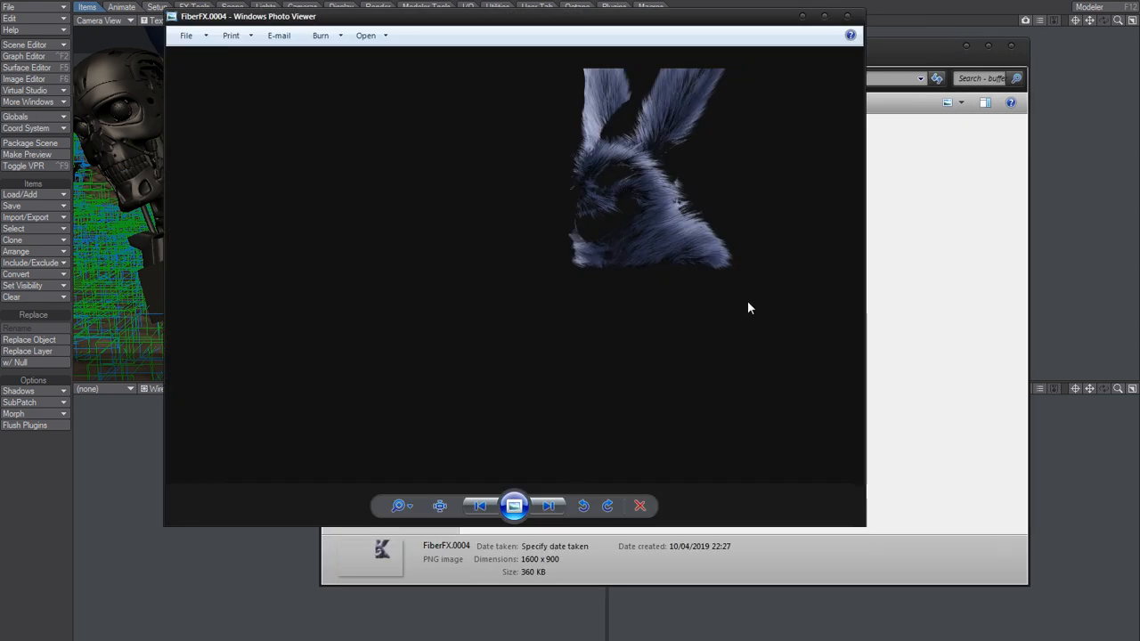
click(849, 17)
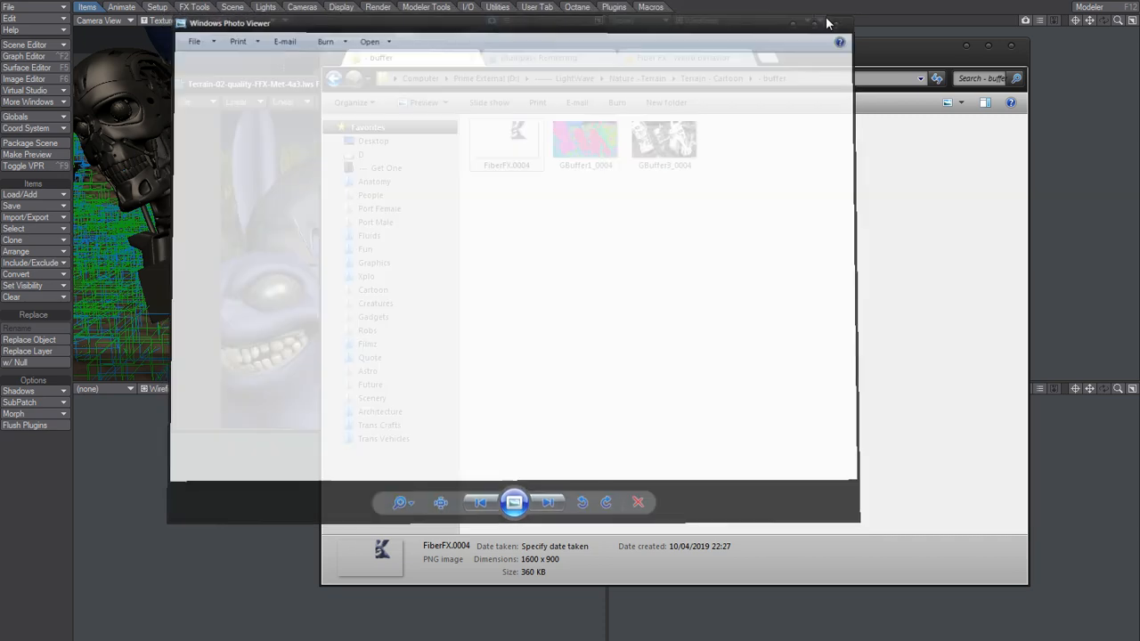
click(699, 287)
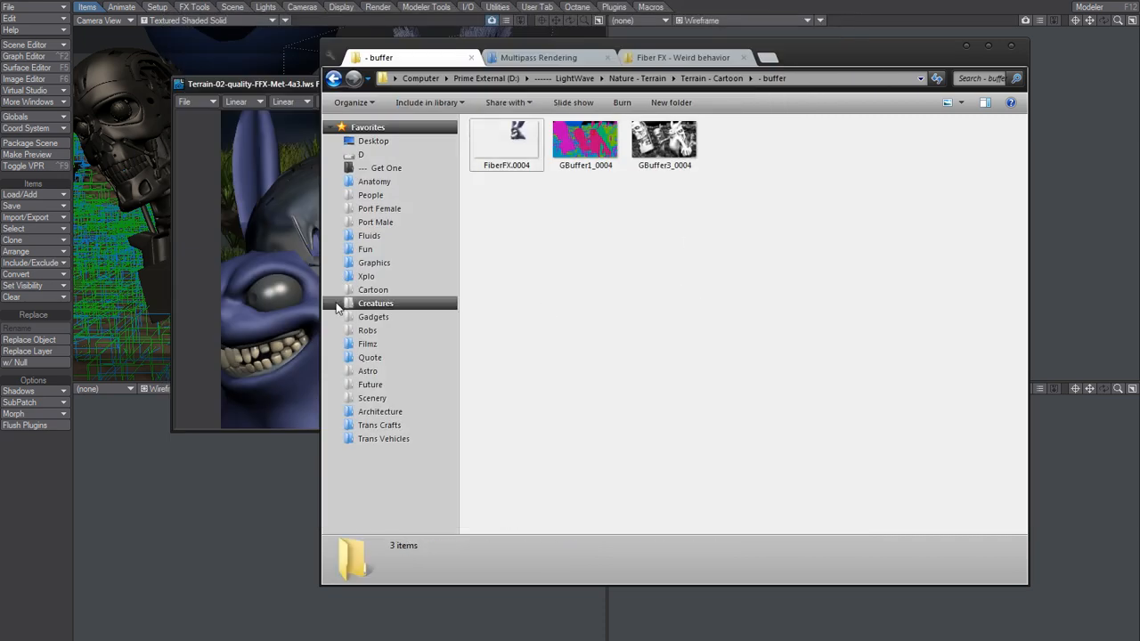
click(293, 254)
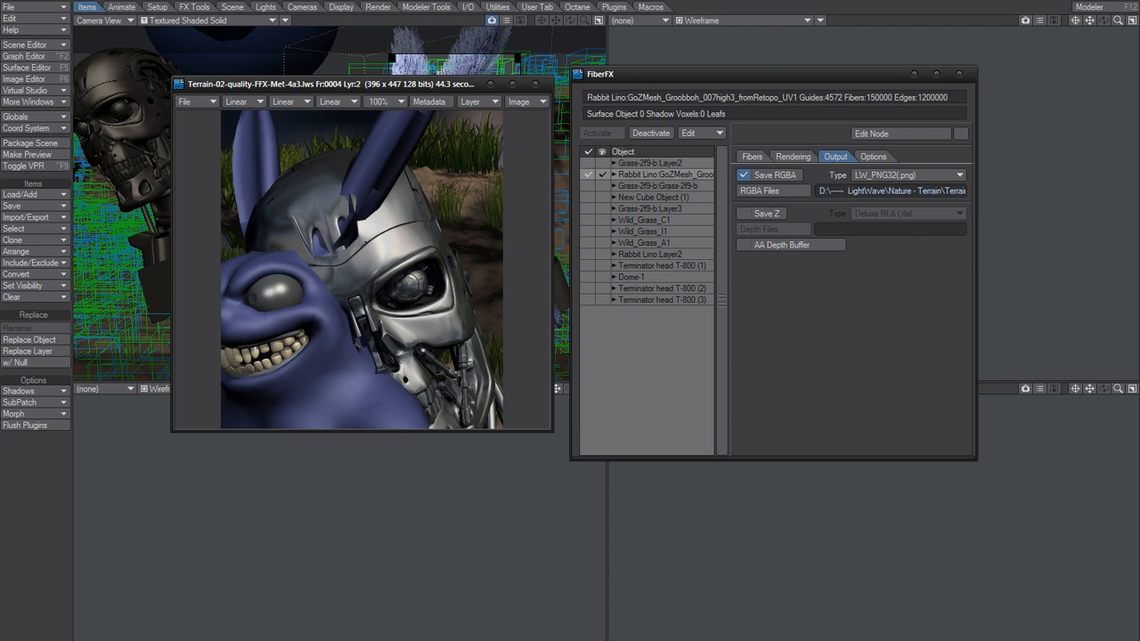
key(alt+Tab)
mouse_move(509, 162)
mouse_down()
mouse_move(510, 203)
mouse_move(509, 147)
mouse_up()
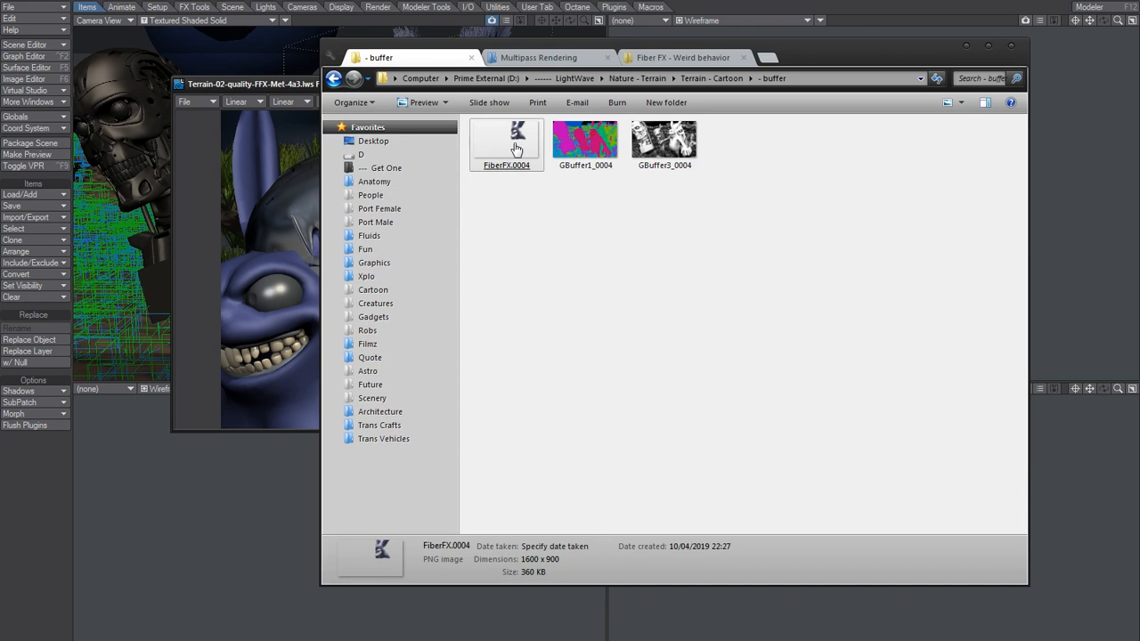
click(964, 47)
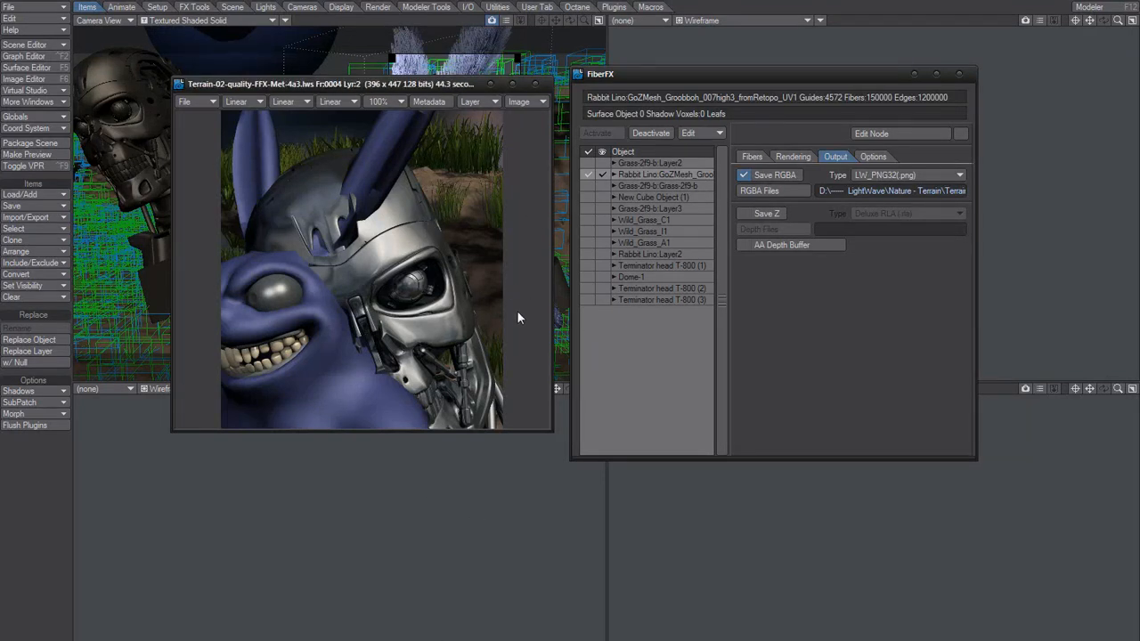
click(427, 639)
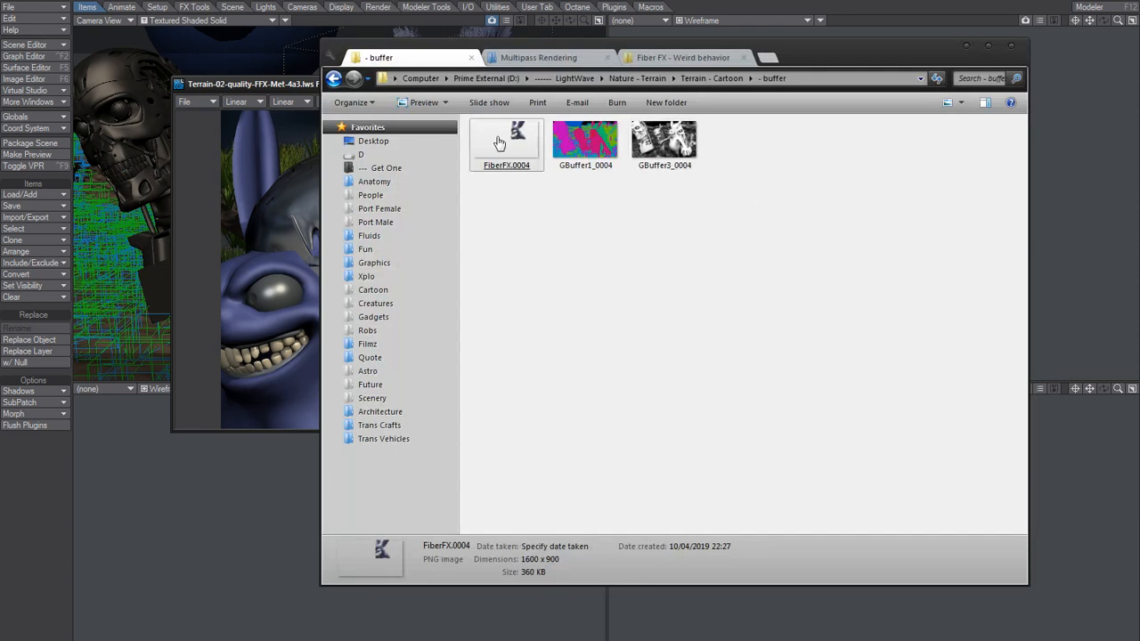
click(965, 45)
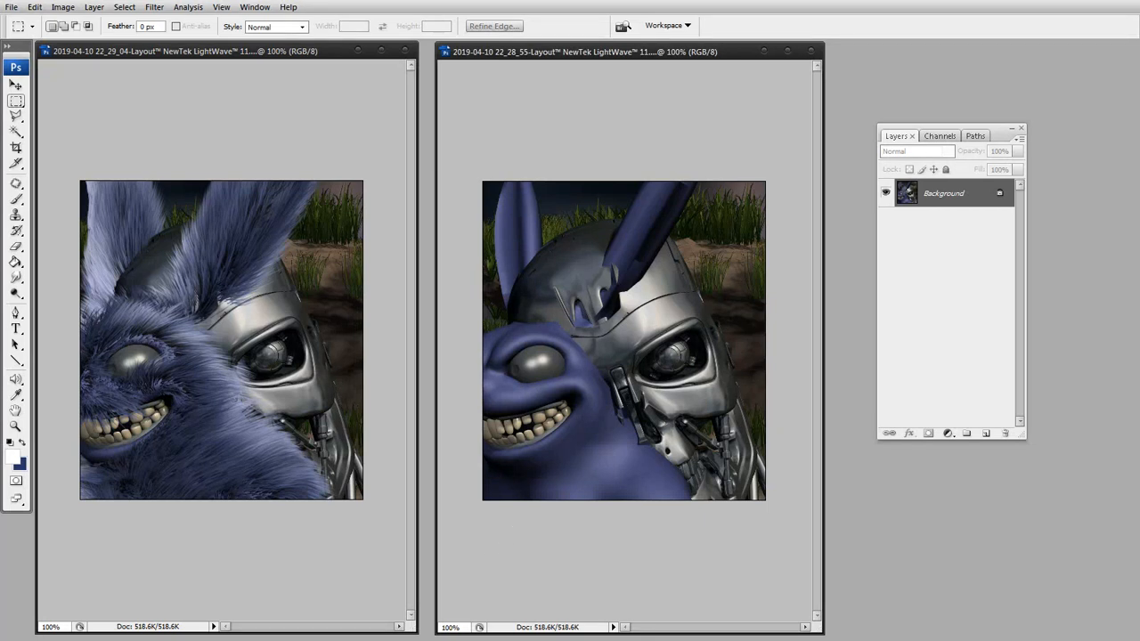
Open FiberFX.0004.png from the - buffer folder in Photoshop.
key(alt+Tab)
click(654, 288)
double_click(503, 133)
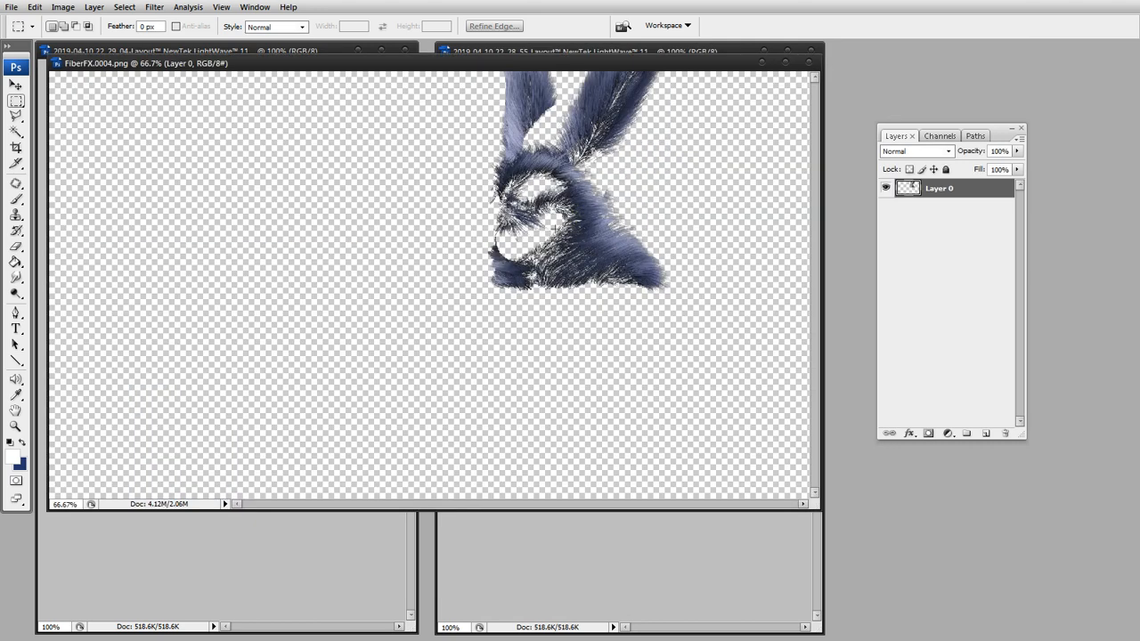
Copy the fur layer from FiberFX.0004.png into the document containing the furless rabbit render.
key(v)
drag(657, 62, 792, 263)
drag(675, 317, 612, 229)
click(841, 356)
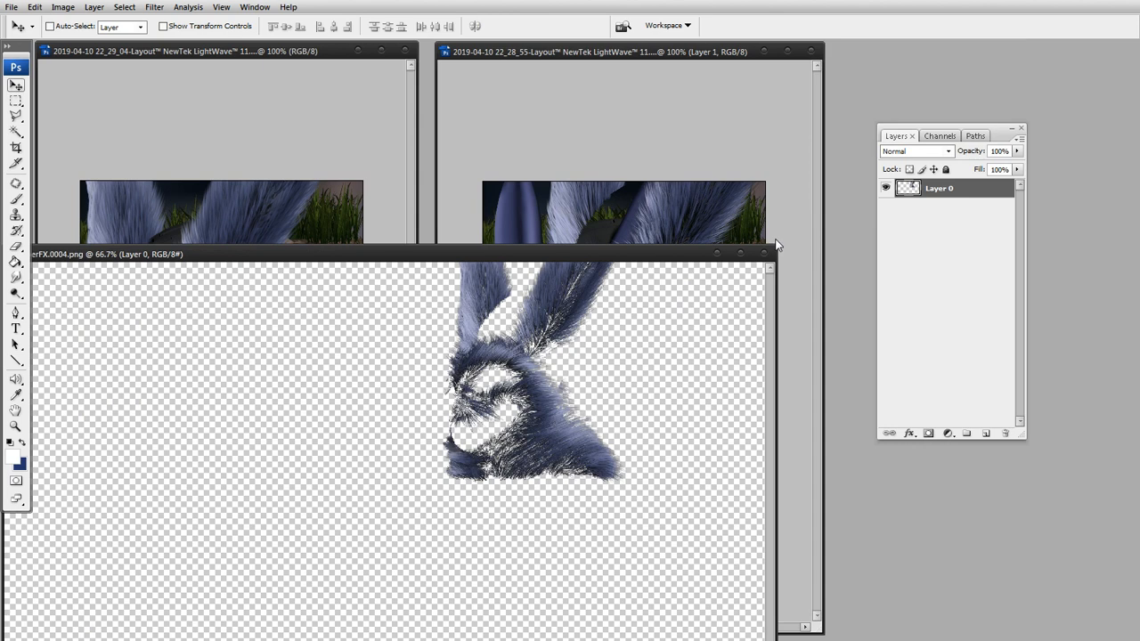
click(778, 246)
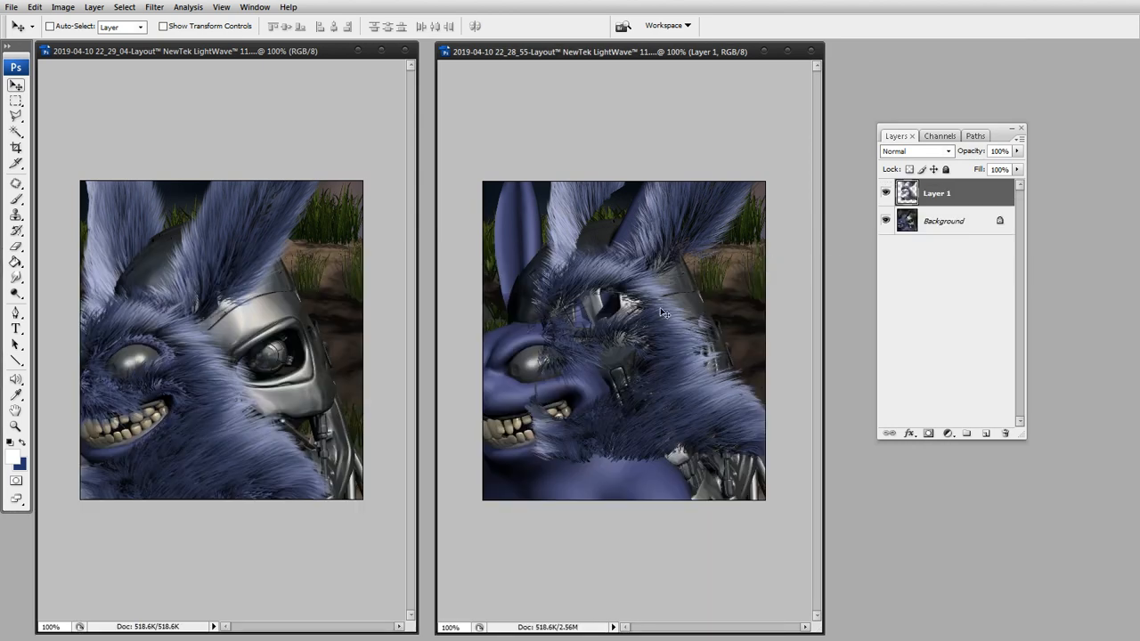
Move the fur layer over the rabbit's head and body in the furless render.
drag(535, 321, 598, 375)
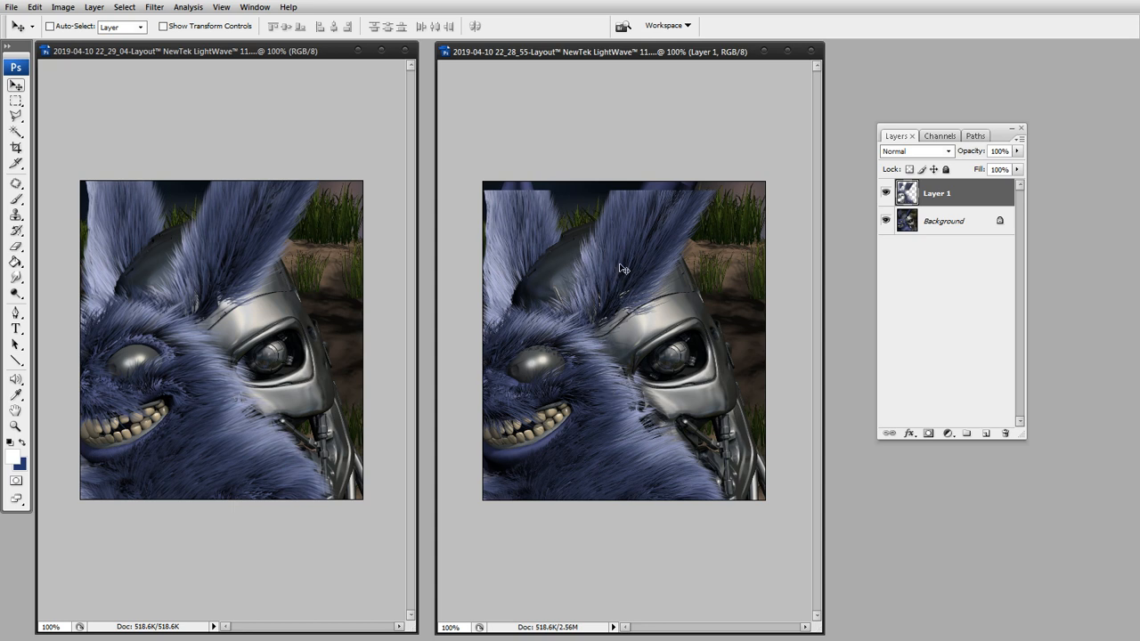
drag(621, 271, 659, 265)
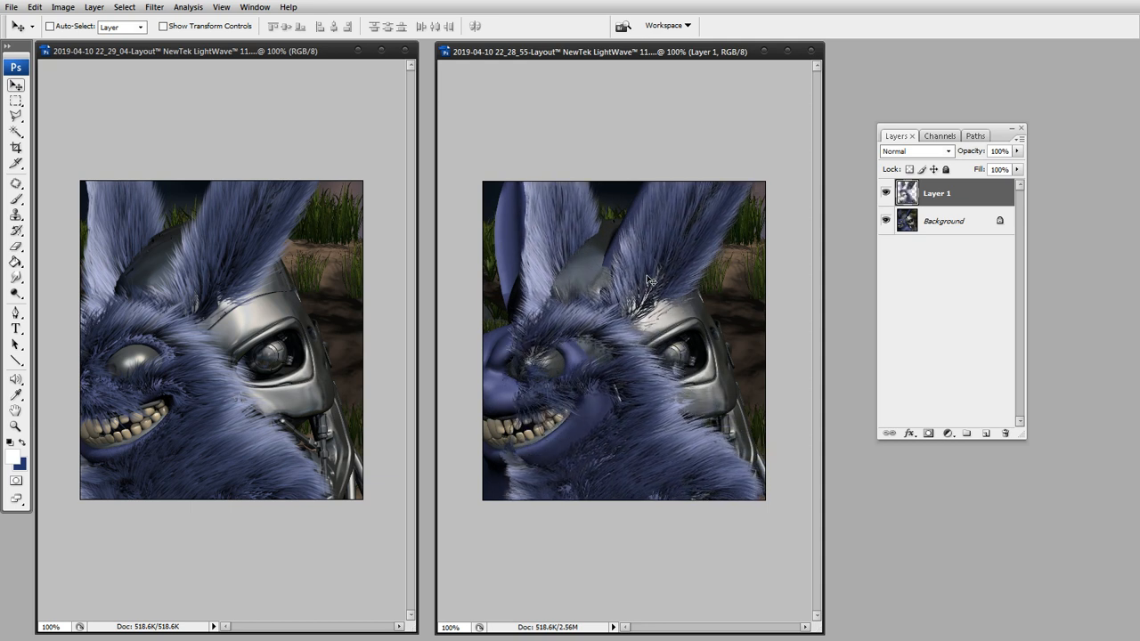
key(shift+Left)
key(shift+Left)
key(shift+Left)
key(shift+Left)
key(shift+Left)
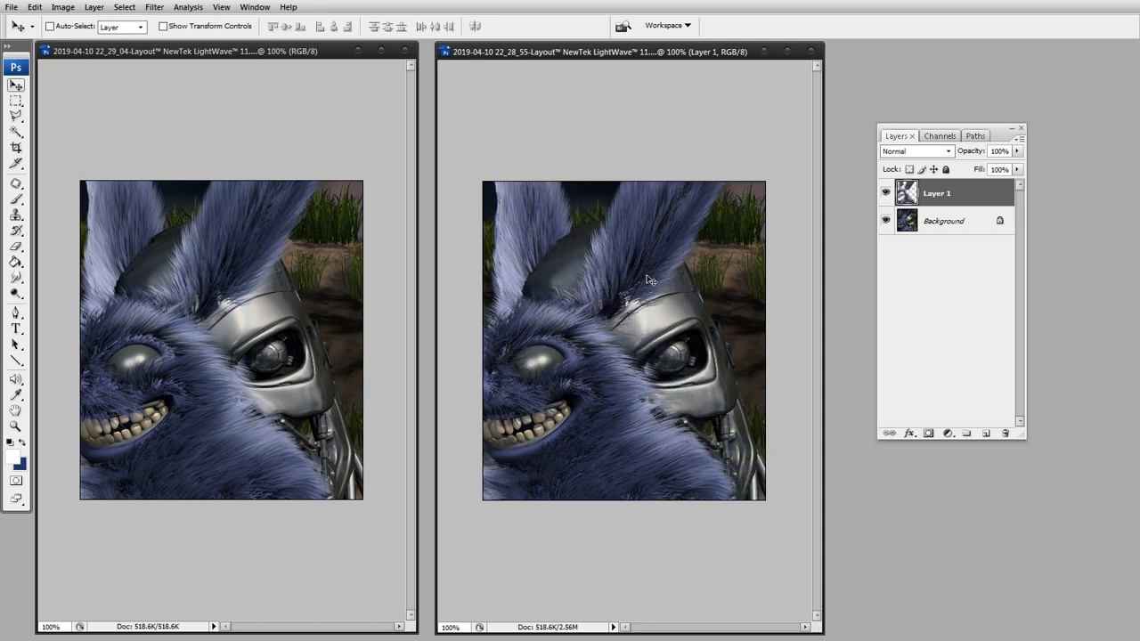
Nudge the fur layer horizontally to line it up with the rabbit, matching the fully rendered reference image.
key(Right)
key(Right)
key(Right)
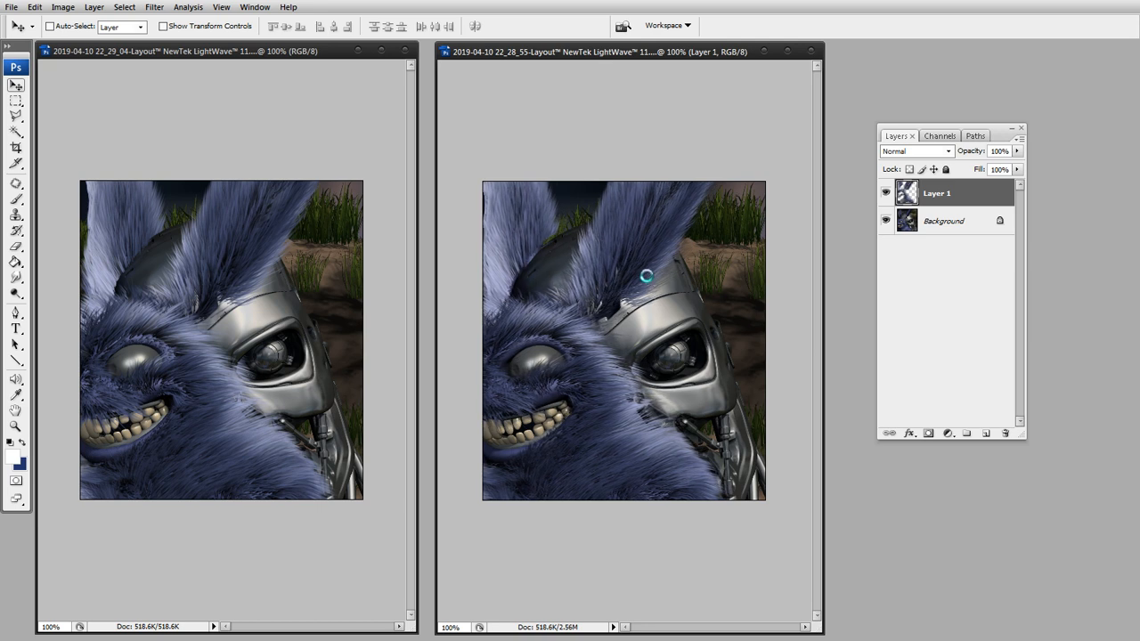
key(Right)
key(Right)
key(Right)
key(Right)
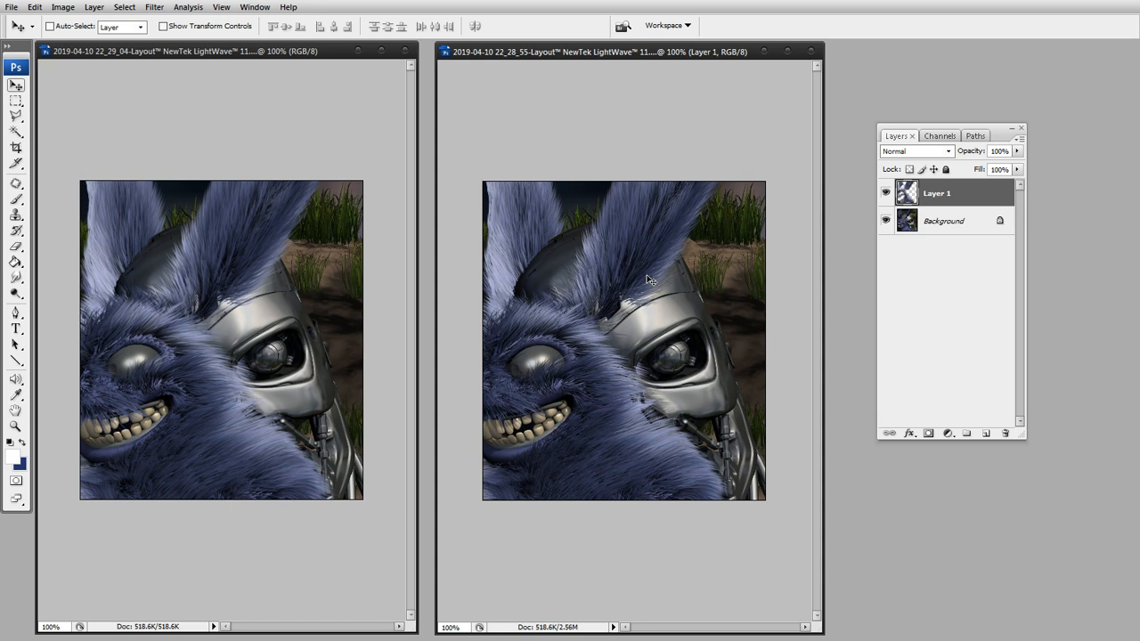
key(Left)
key(Right)
key(Right)
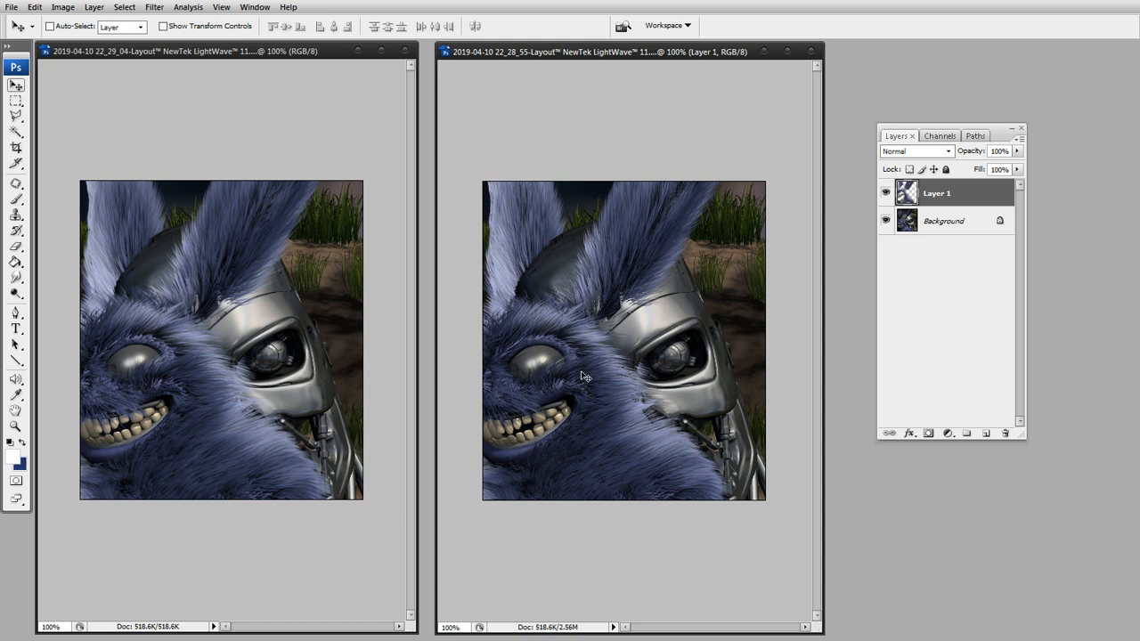
key(z)
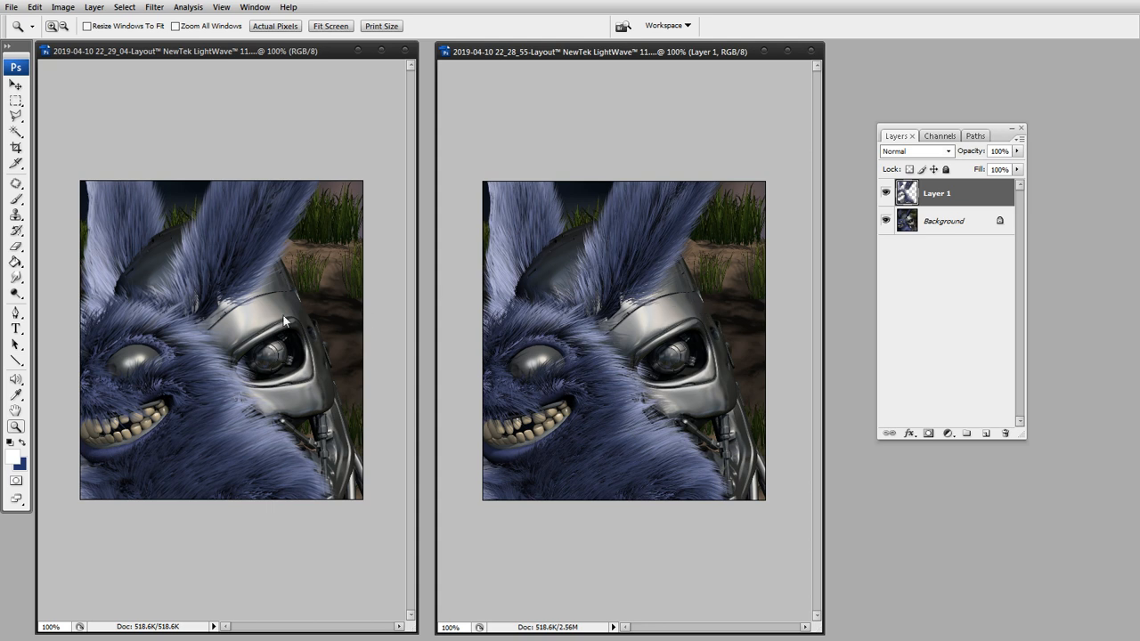
Magnify the ear base to 300% in both the composited image and the reference render to compare the fur edges.
click(608, 301)
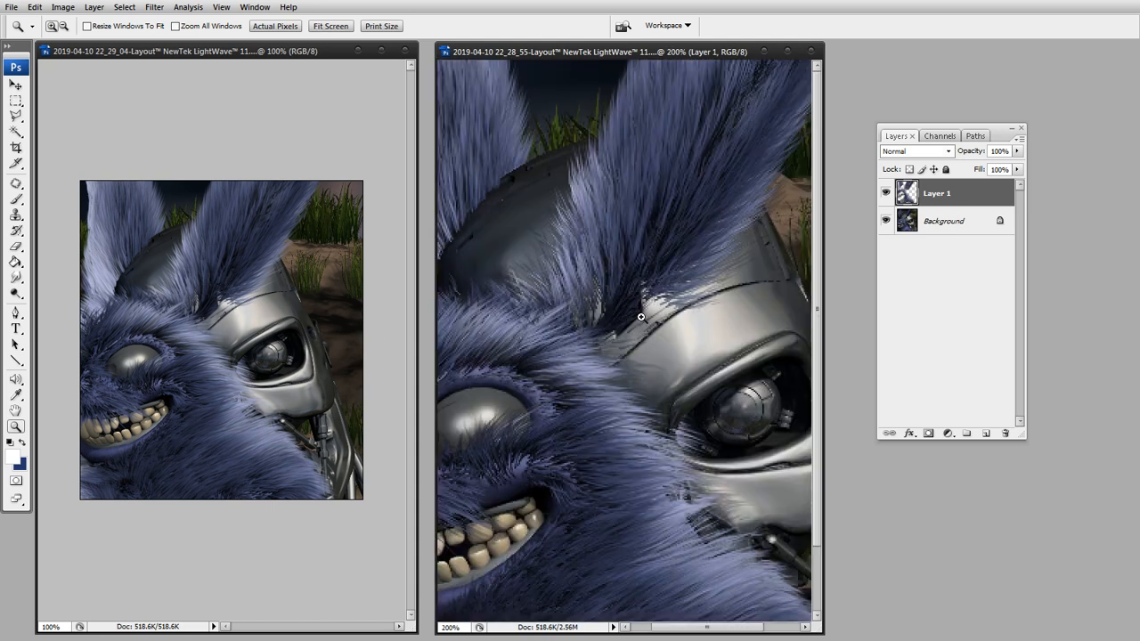
click(210, 301)
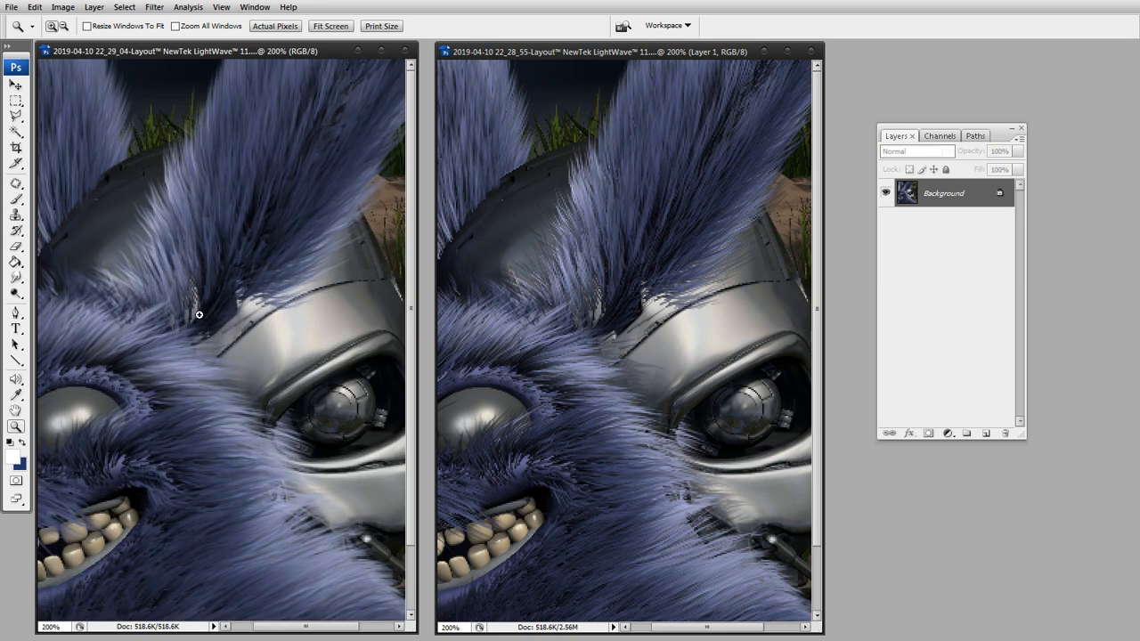
click(198, 315)
click(625, 307)
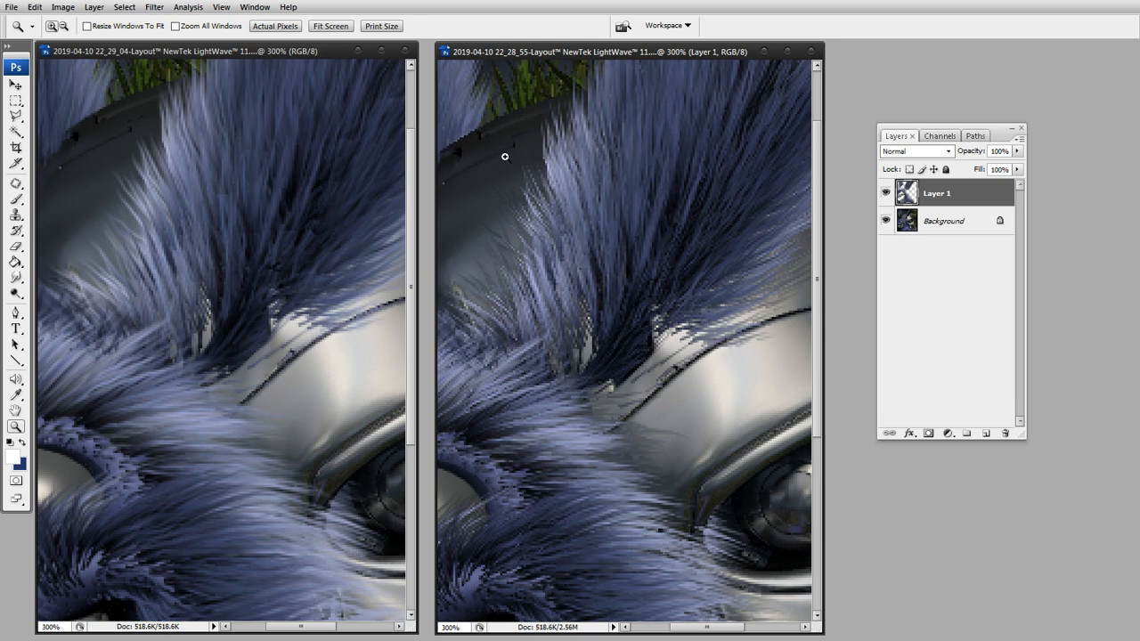
key(v)
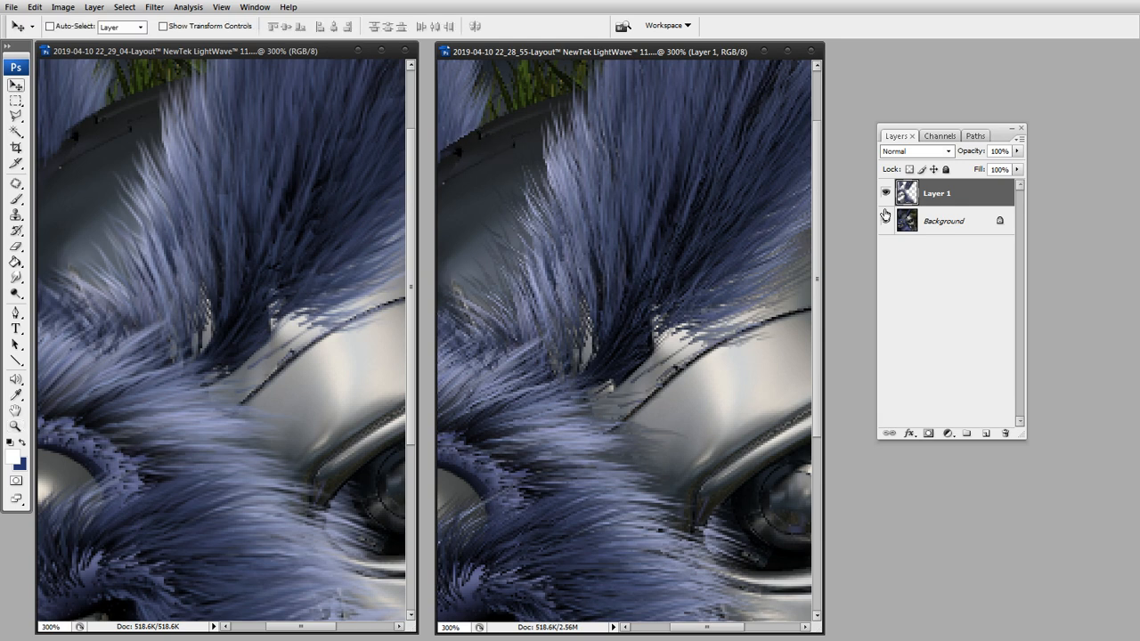
key(Left)
key(Left)
key(Left)
key(Left)
key(Left)
key(Left)
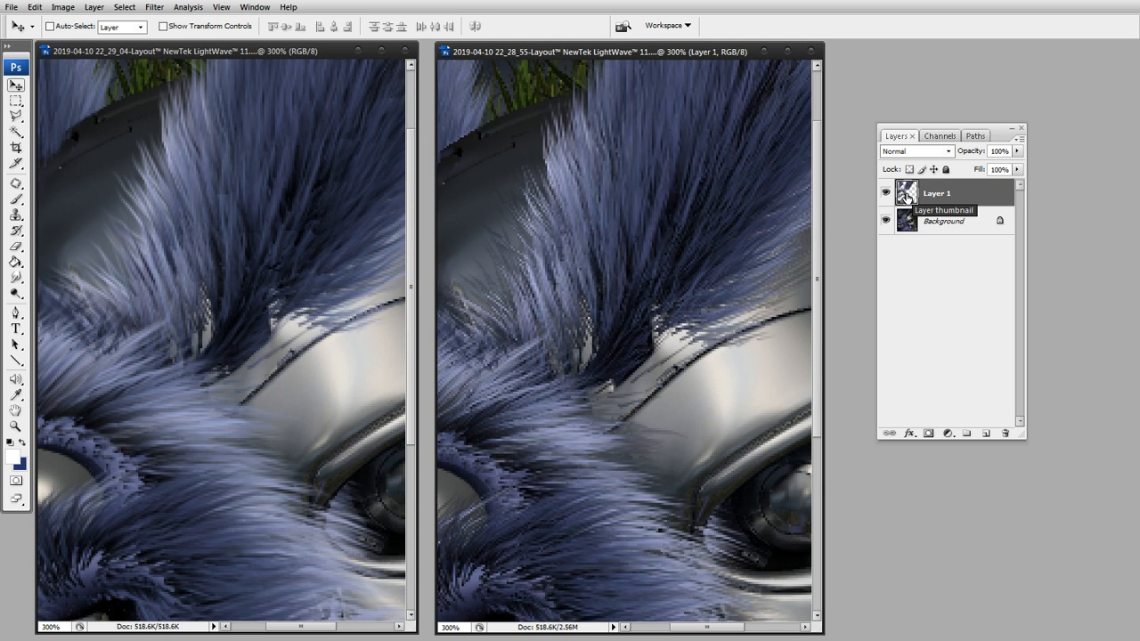
Apply OLM Smoother with a smooth range of 15 to a duplicate of the fur layer, hiding the original Layer 1.
key(ctrl+j)
click(885, 220)
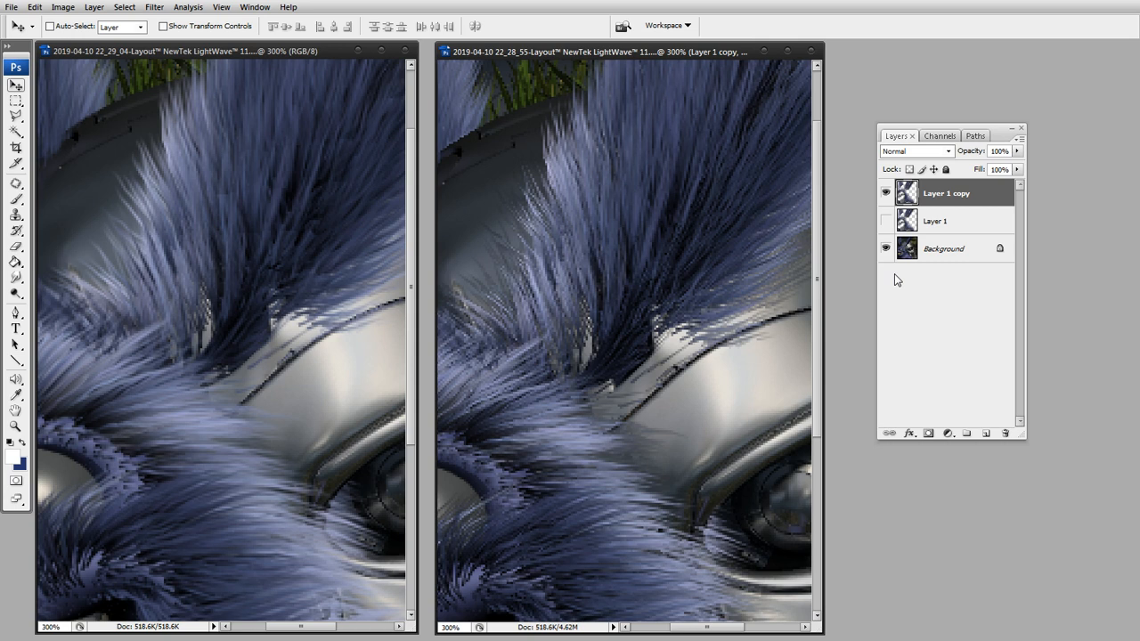
key(ctrl+alt+f)
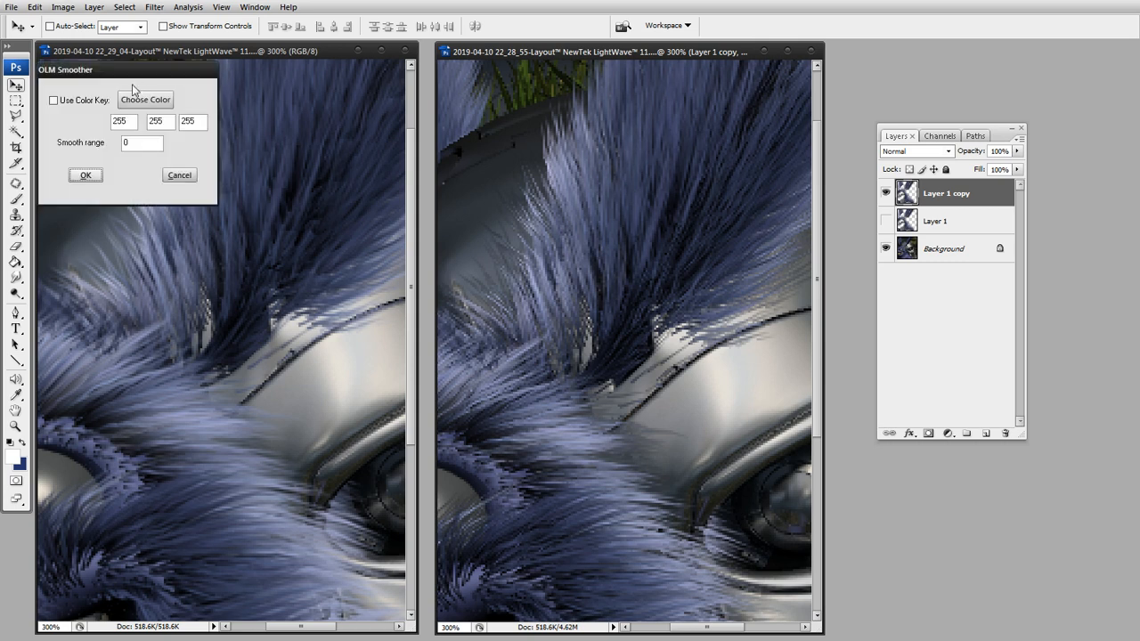
drag(138, 70, 628, 136)
double_click(626, 208)
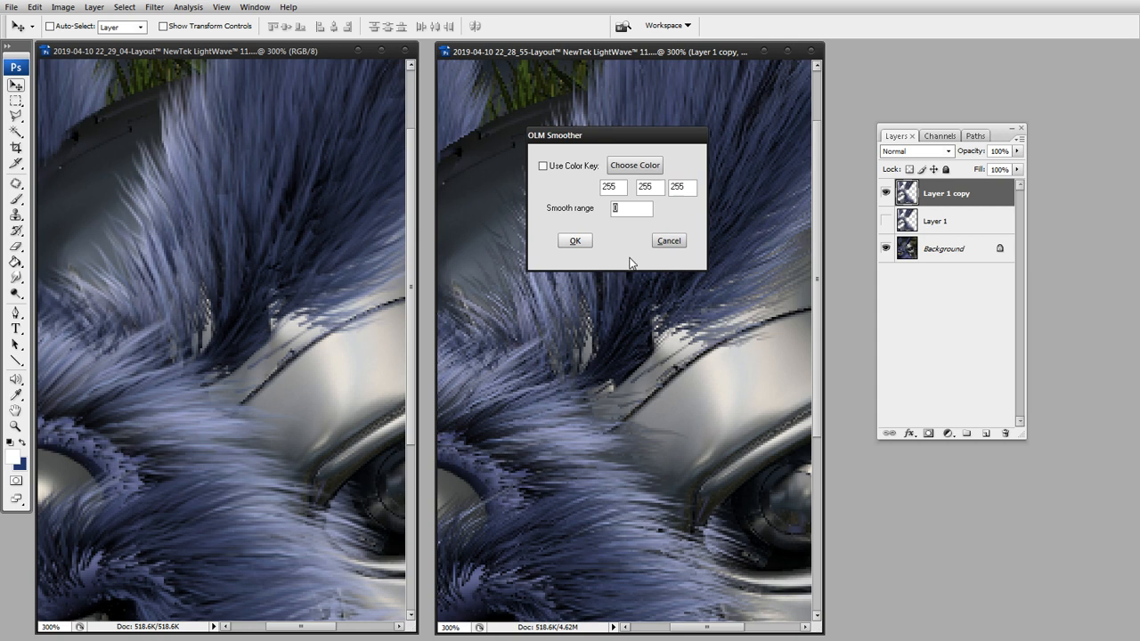
text(15)
click(576, 241)
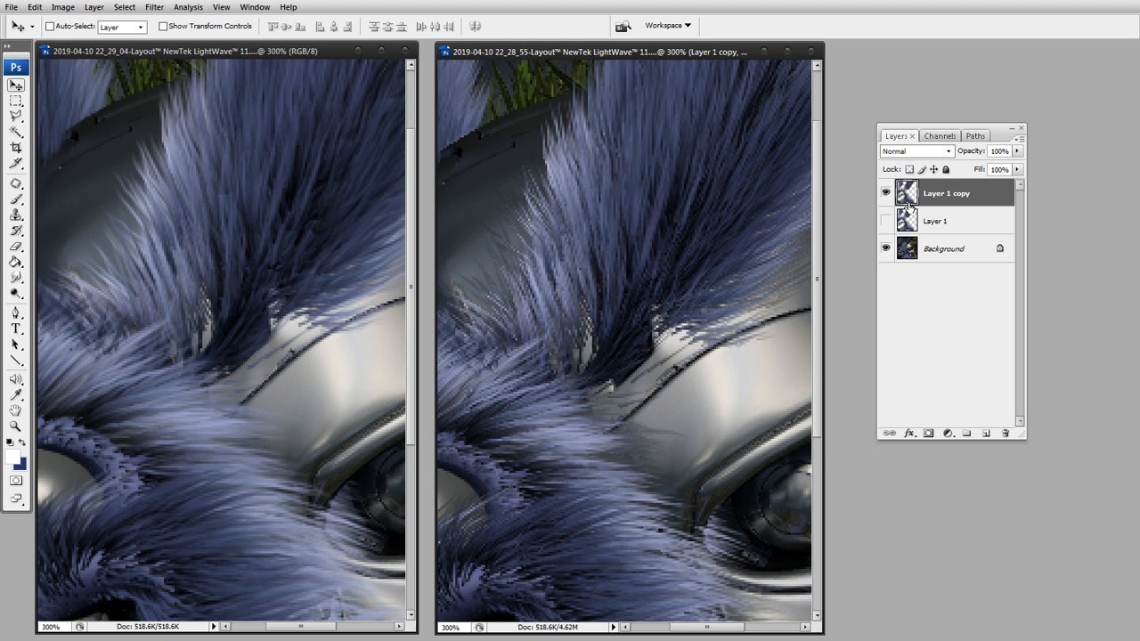
Duplicate the smoothed fur layer and apply a 0.5-pixel Gaussian Blur to the lower one, Layer 1 copy.
key(ctrl+j)
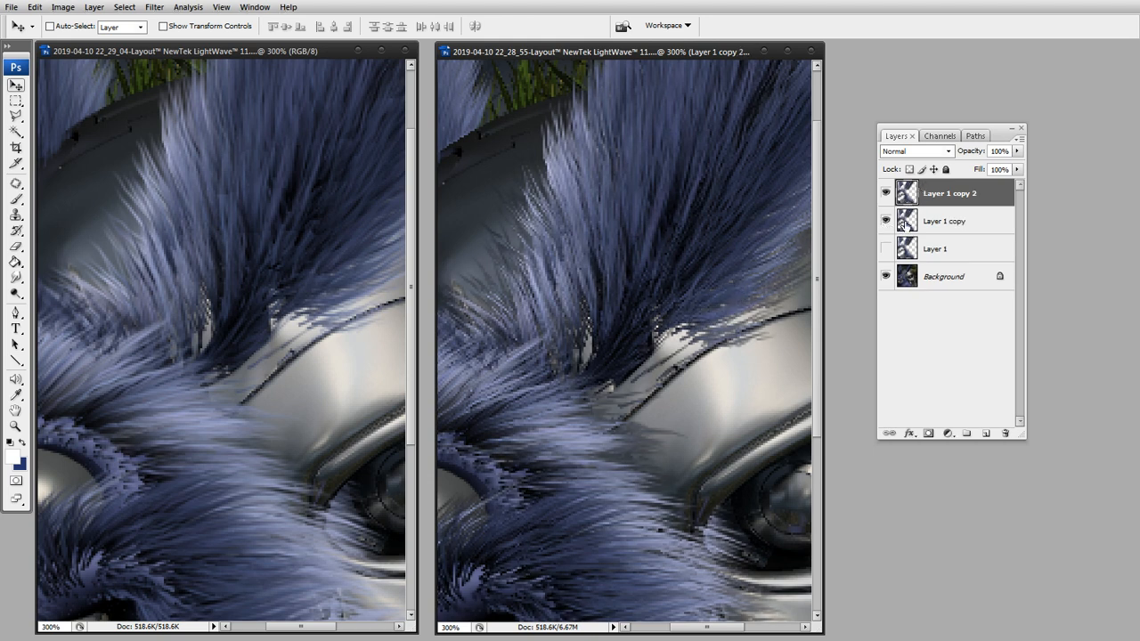
click(904, 225)
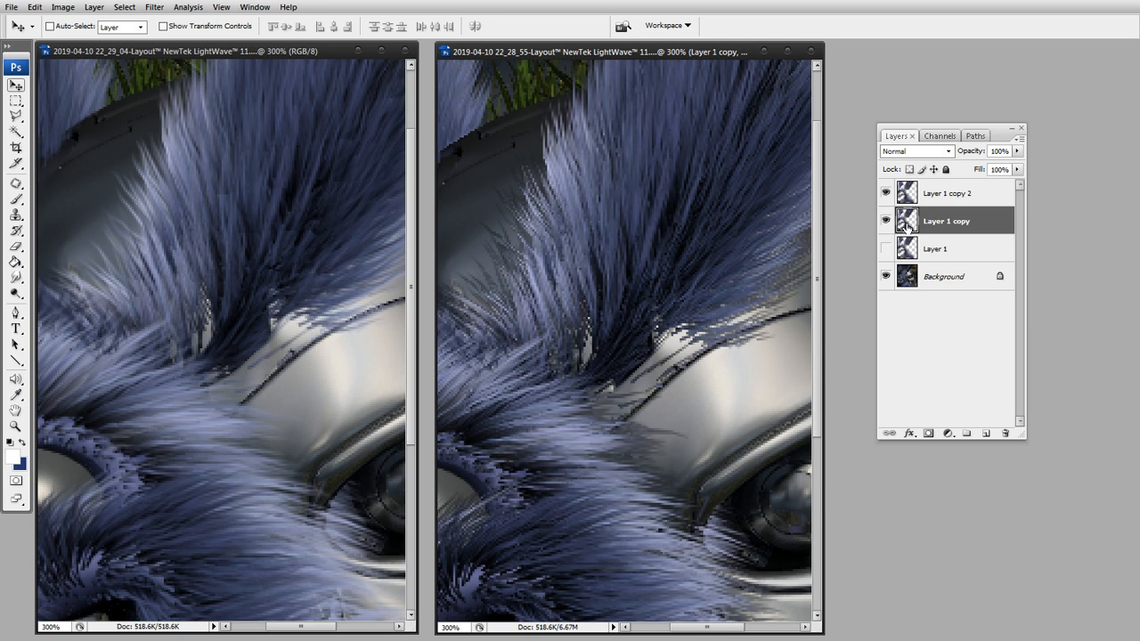
key(ctrl+alt+f)
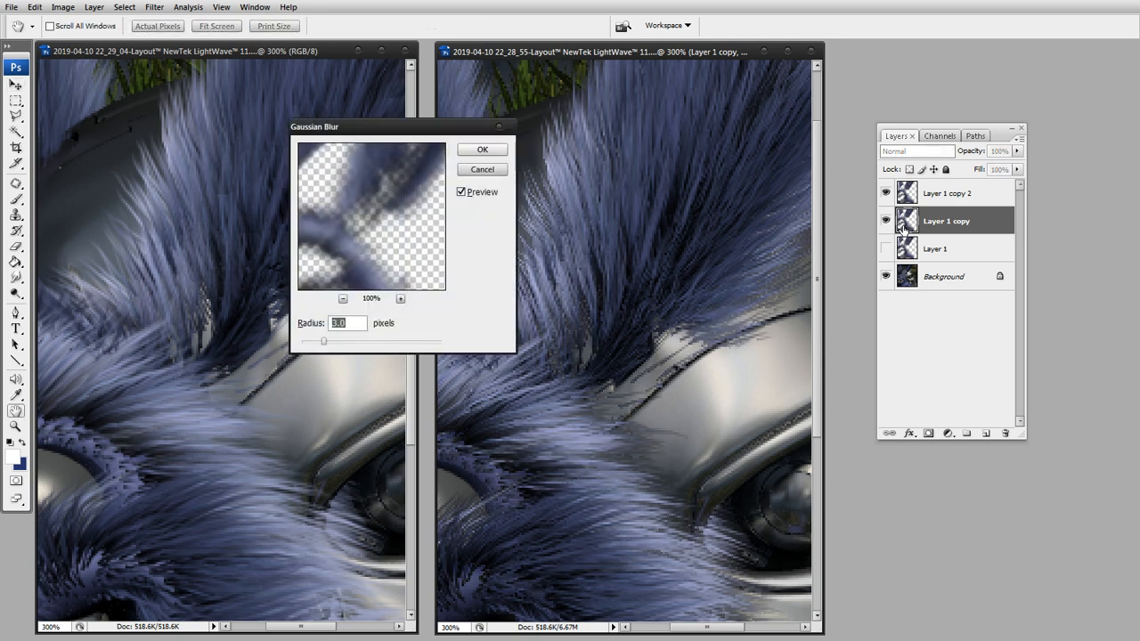
drag(323, 341, 310, 345)
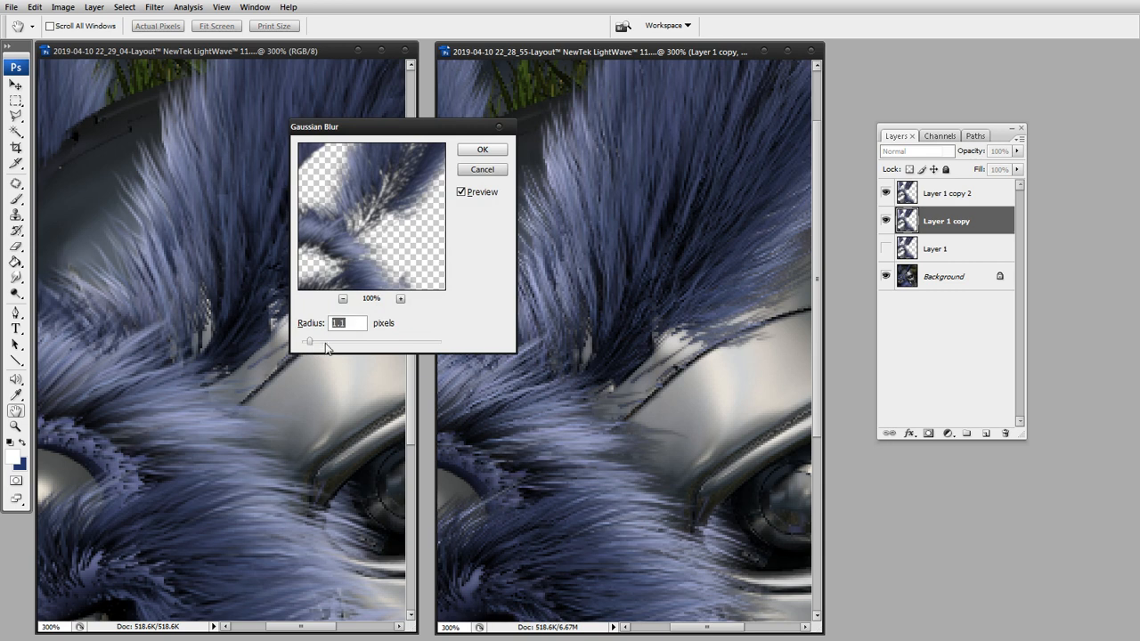
text(.5)
click(484, 152)
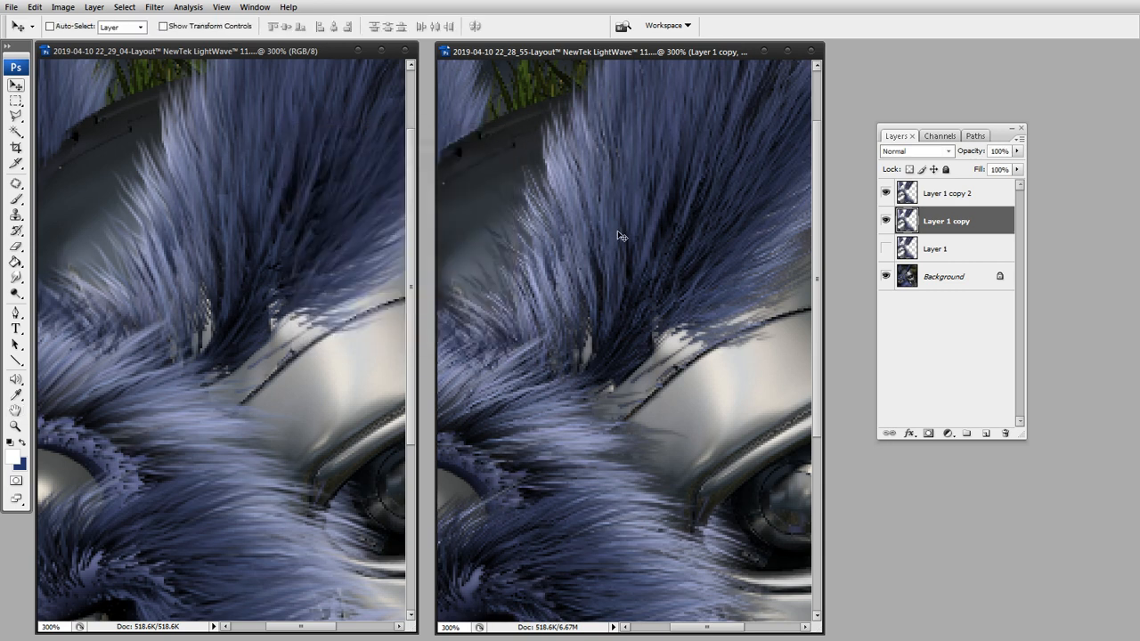
Compare the fur with and without the blurred Layer 1 copy, and lower that layer's opacity to 50%.
click(885, 221)
click(885, 220)
click(885, 221)
click(885, 221)
click(885, 221)
click(885, 221)
click(1016, 150)
drag(1019, 169, 981, 169)
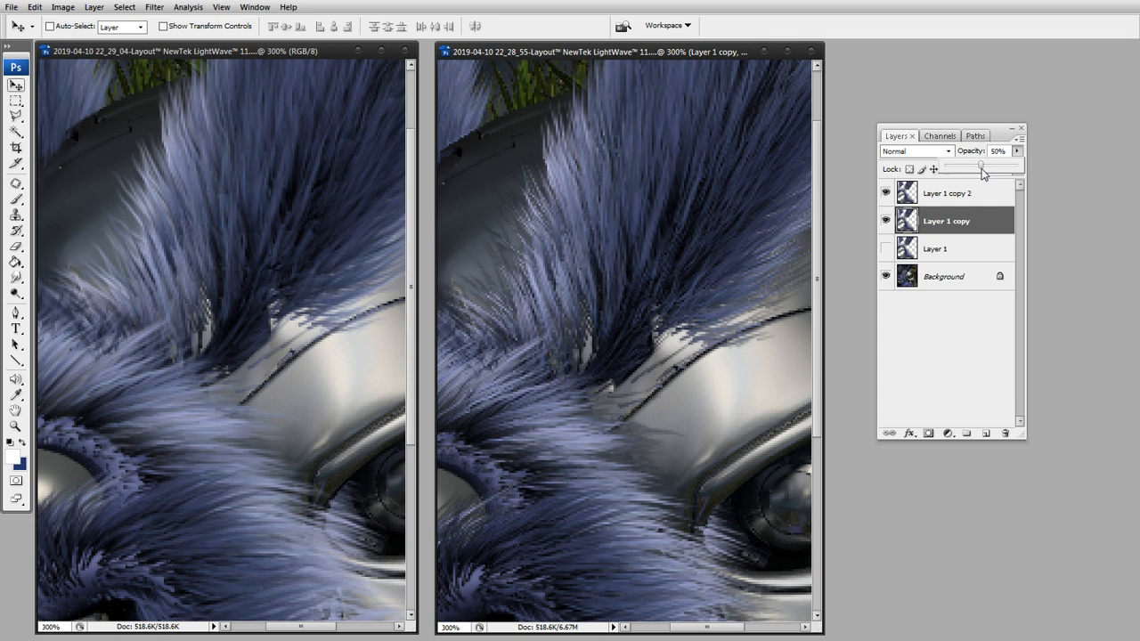
Apply a light Gaussian Blur to Layer 1 copy 2, trying radii between 0.2 and 0.5 pixels and comparing the result with the preview off.
click(960, 202)
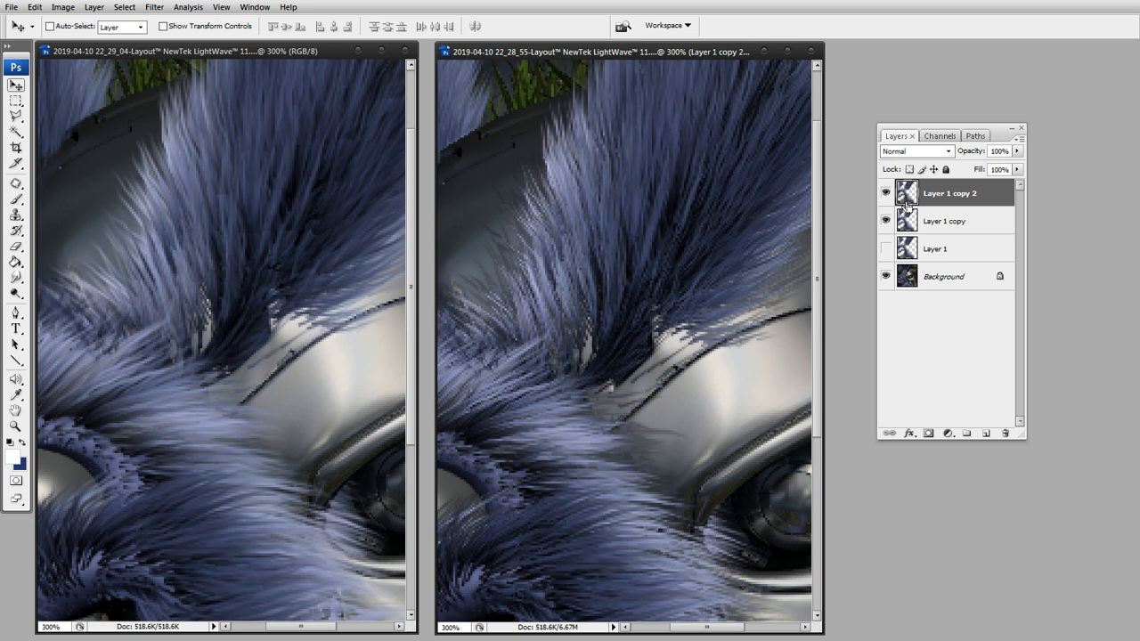
key(ctrl+alt+f)
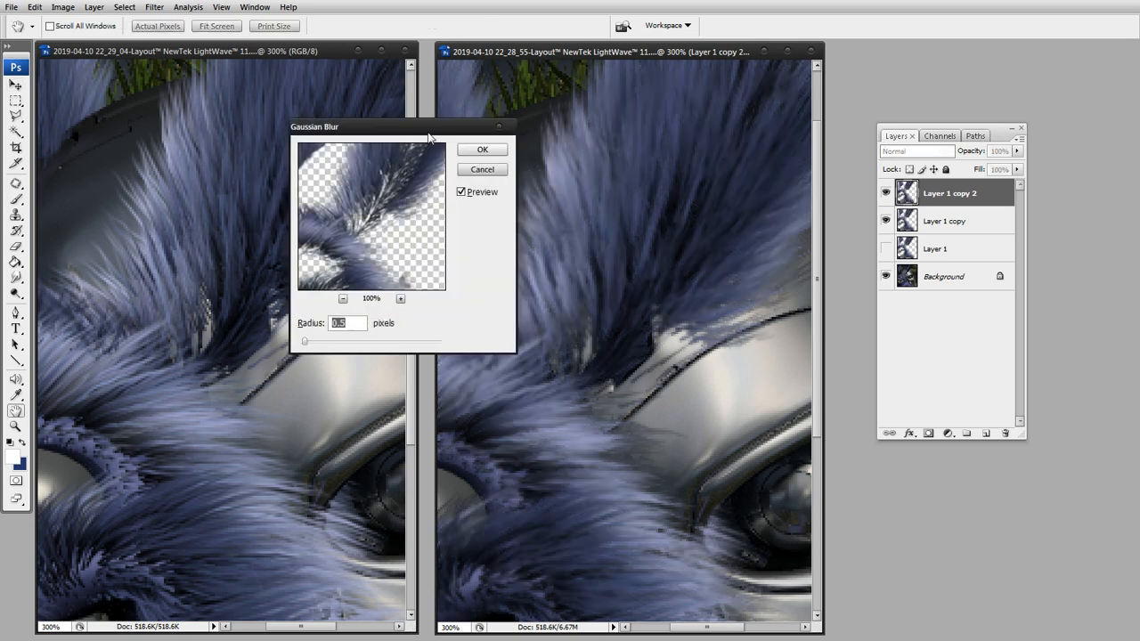
drag(403, 128, 893, 109)
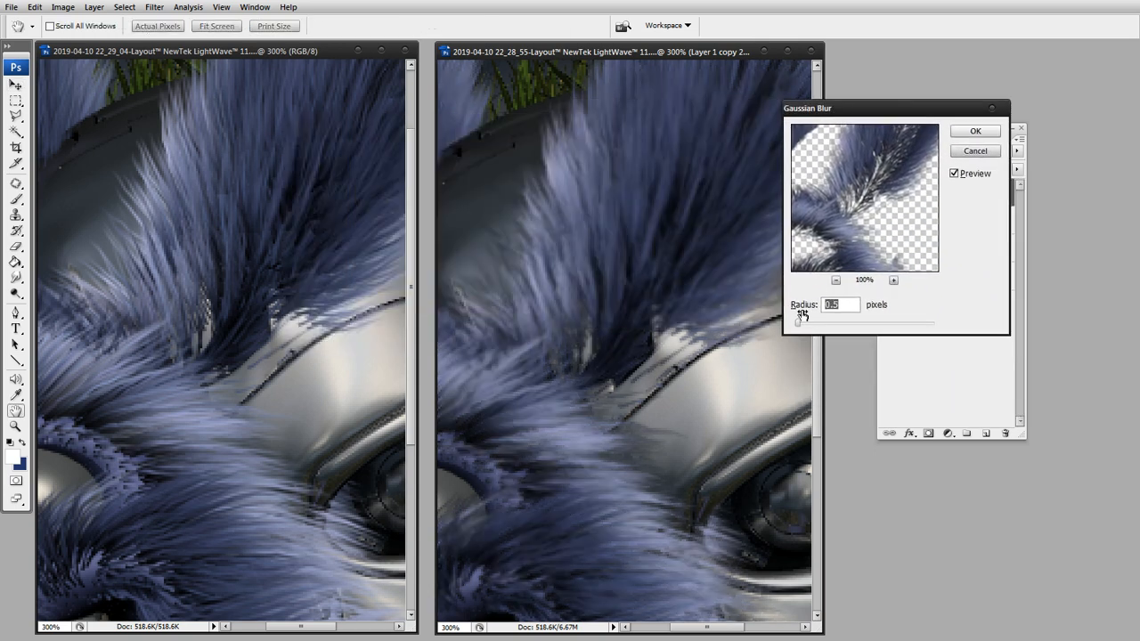
click(835, 305)
text(2)
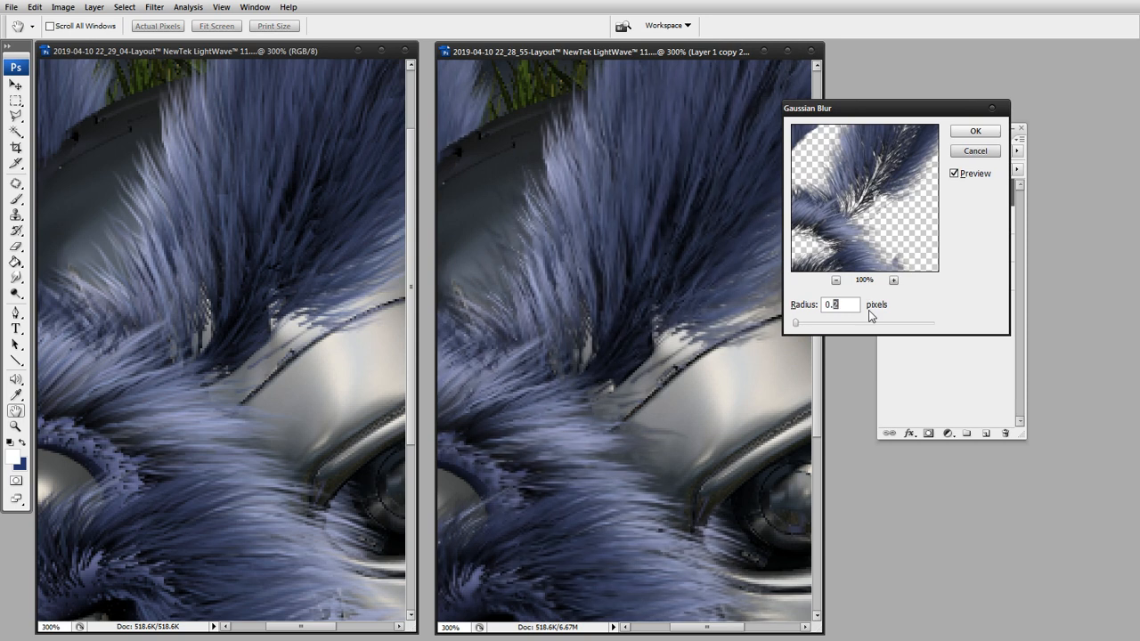
text(3)
drag(832, 308, 842, 306)
text(25)
drag(834, 305, 853, 299)
text(22)
drag(838, 305, 863, 305)
text(5)
drag(860, 306, 844, 304)
drag(840, 305, 859, 304)
text(4)
drag(837, 305, 845, 316)
drag(840, 306, 850, 306)
click(843, 303)
key(BackSpace)
click(953, 265)
click(957, 170)
click(956, 174)
click(978, 133)
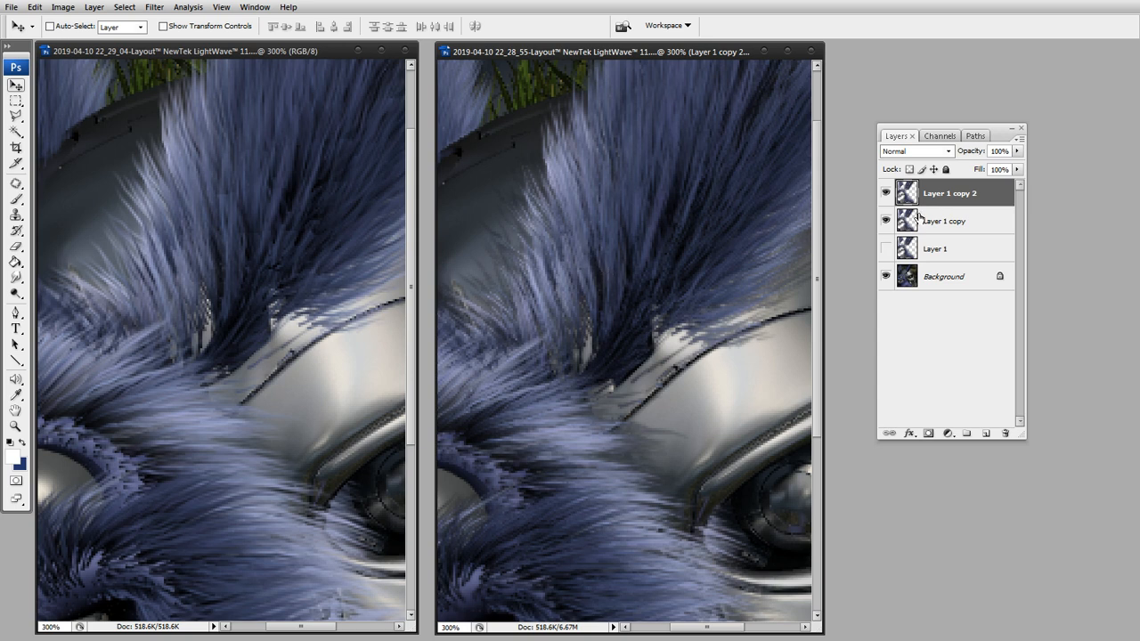
Compare the fur with and without the half-transparent Layer 1 copy under the top fur layer.
click(886, 221)
click(886, 220)
click(904, 222)
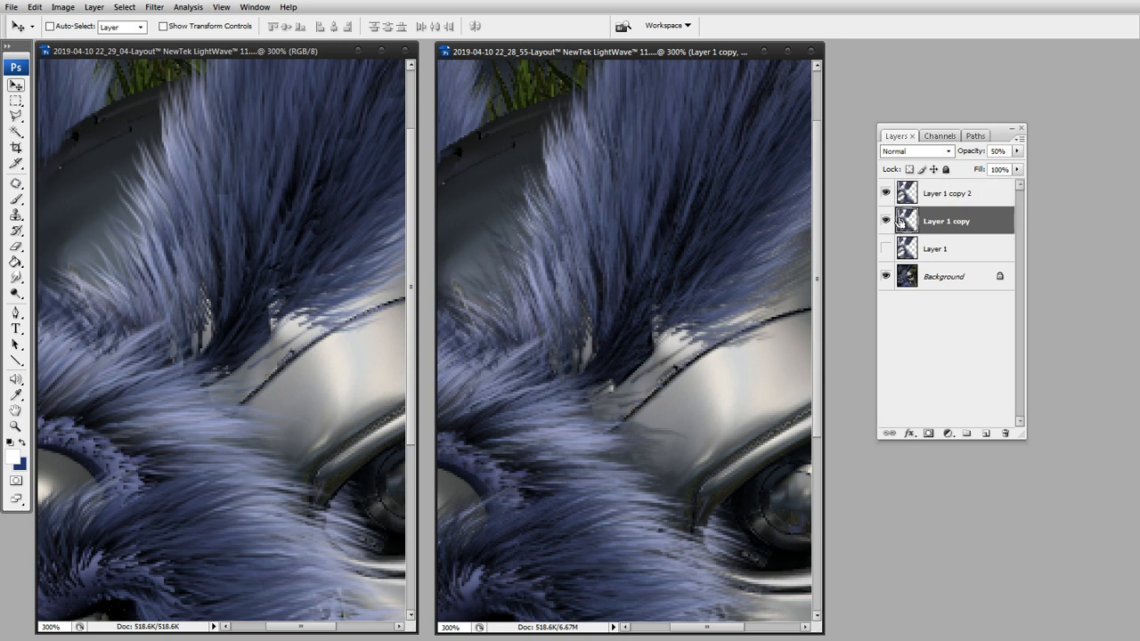
click(895, 203)
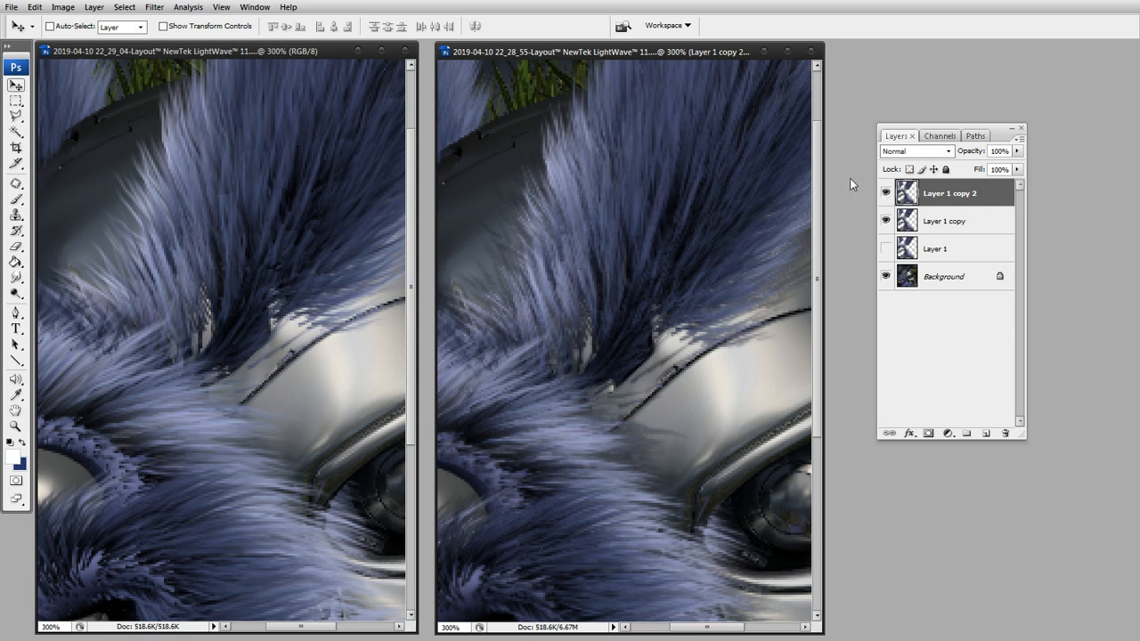
Hide both blurred fur copies, show the original Layer 1 and move it to the top of the layer stack.
drag(884, 221, 888, 185)
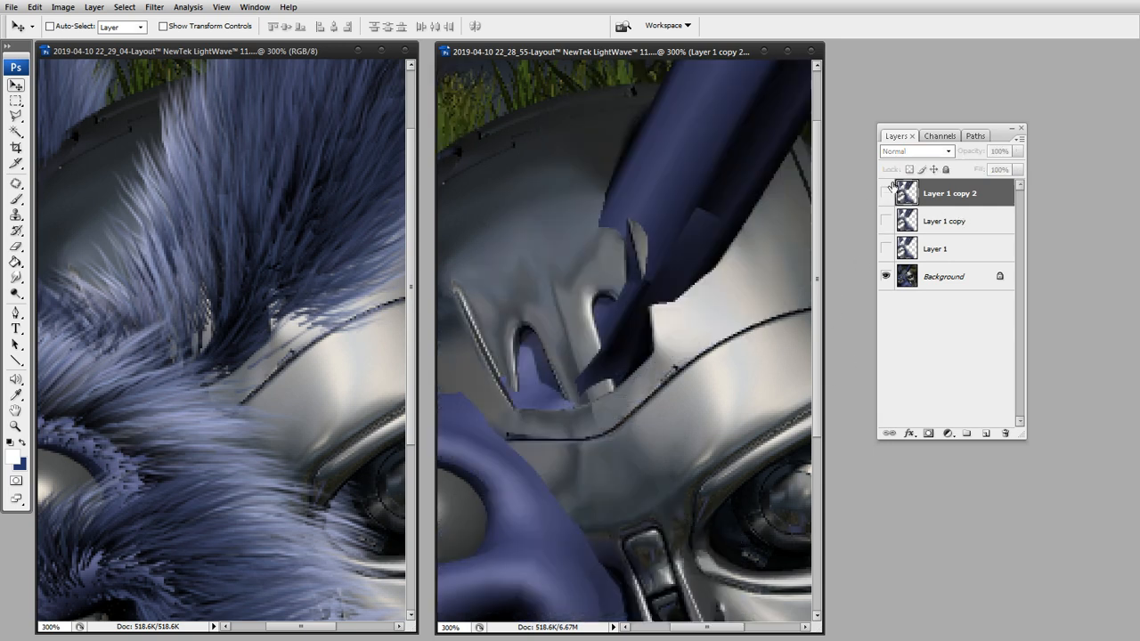
click(887, 250)
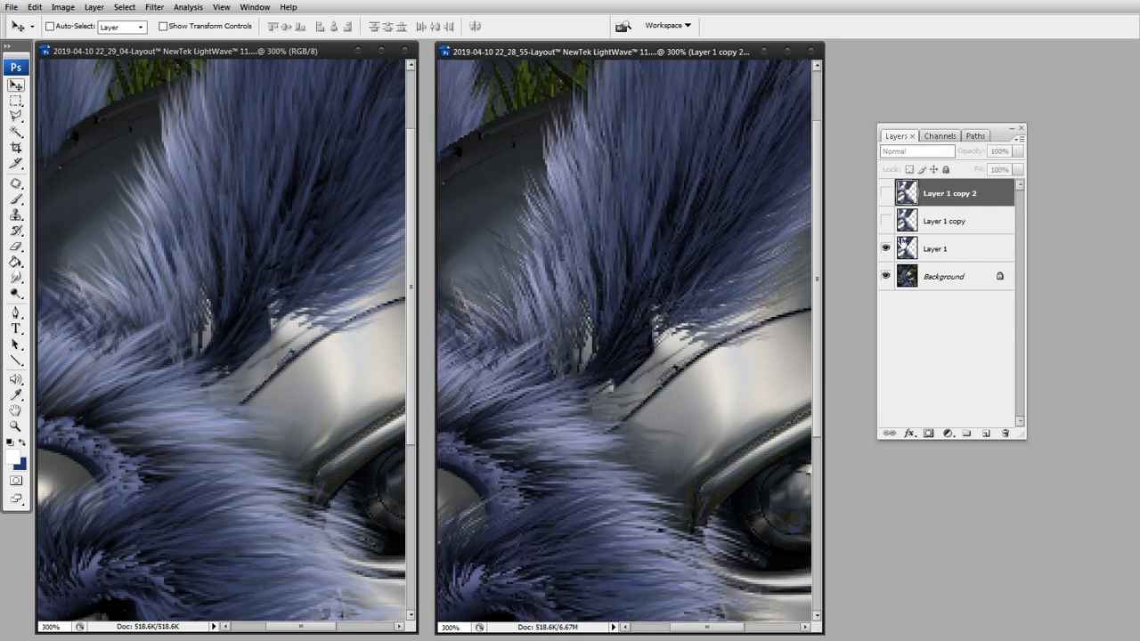
click(906, 252)
drag(906, 253, 907, 197)
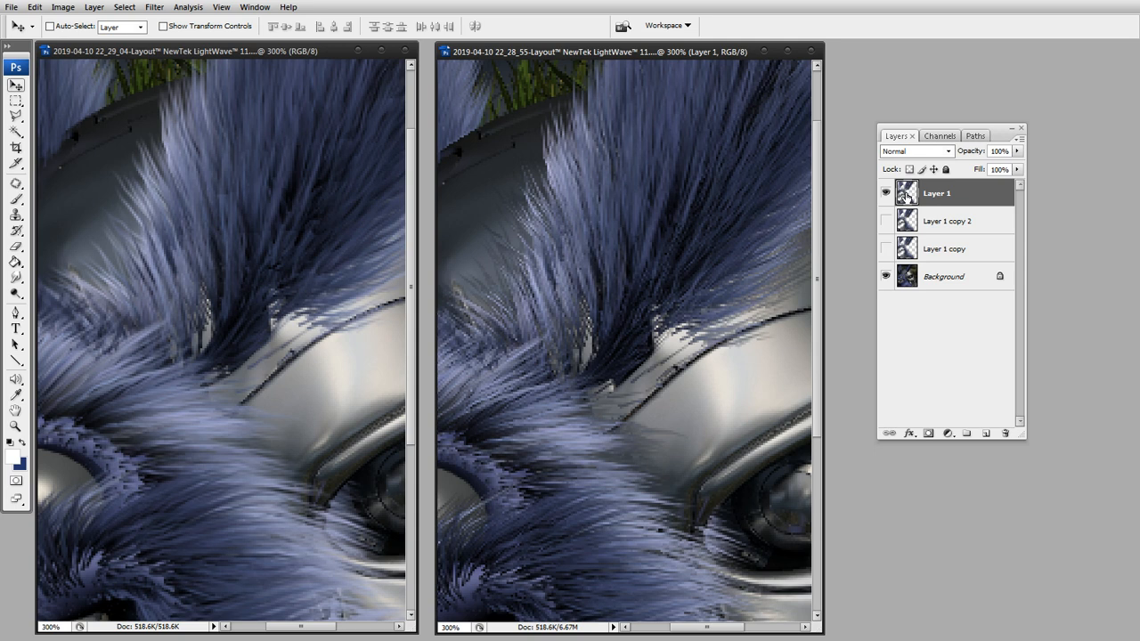
Apply Reduce Noise with strength 1 to a new duplicate of Layer 1, hiding the original.
key(ctrl+j)
click(885, 220)
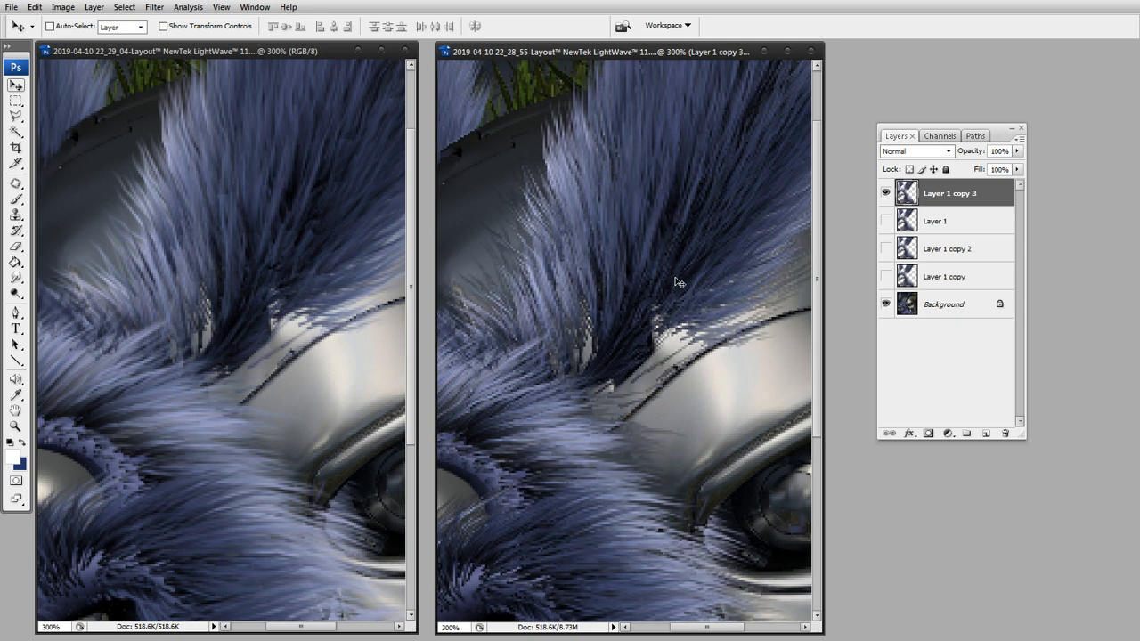
key(ctrl+alt+f)
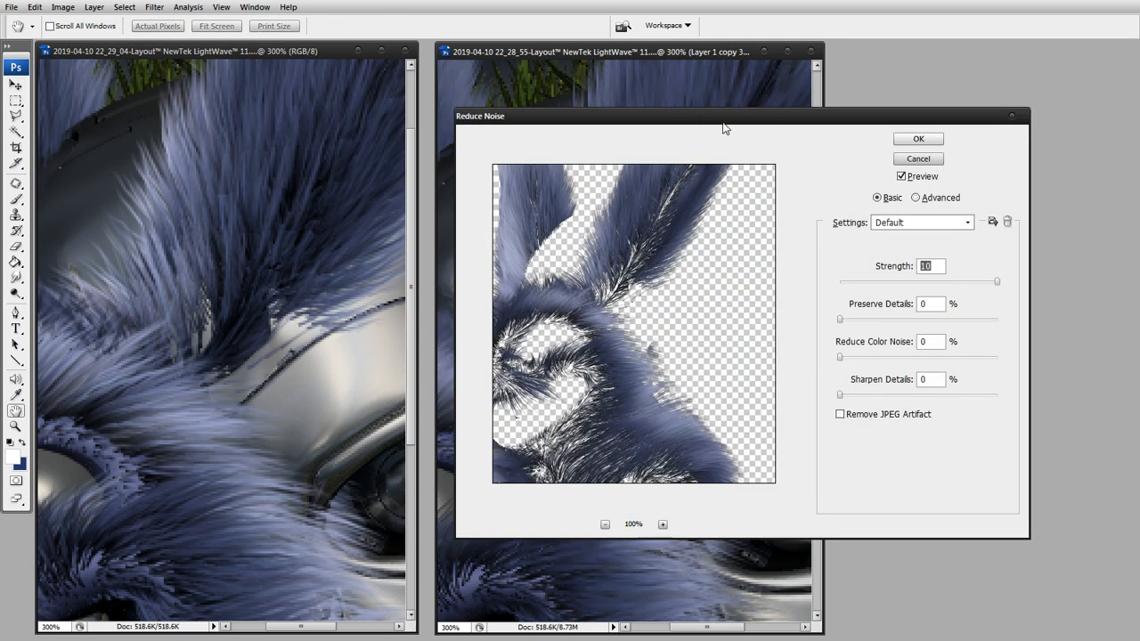
drag(705, 61, 918, 83)
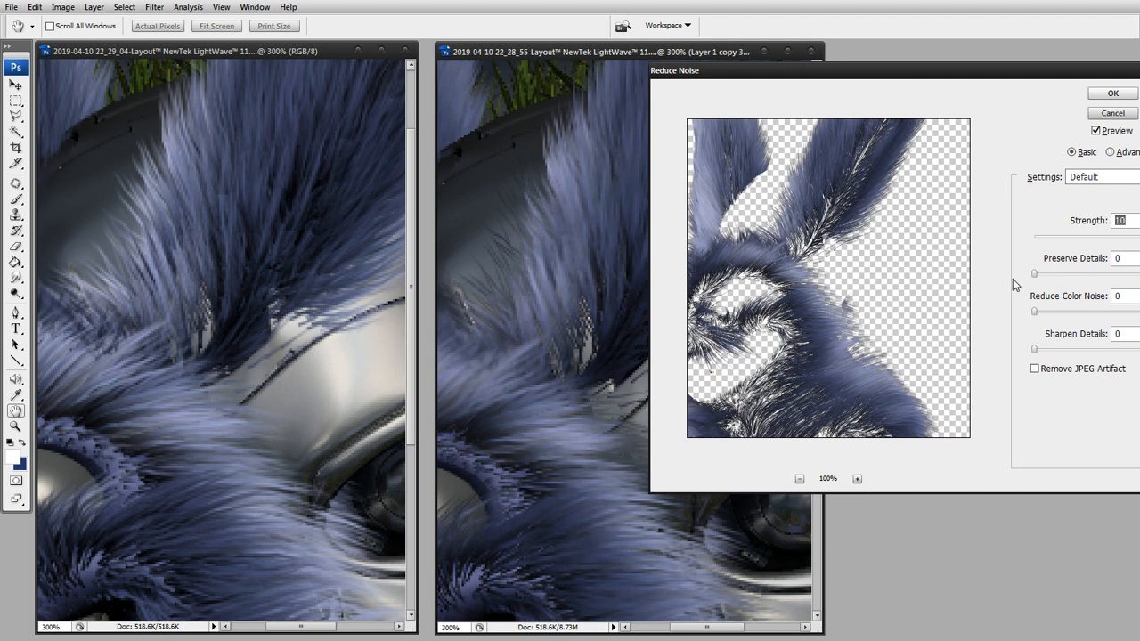
drag(1097, 238, 1042, 236)
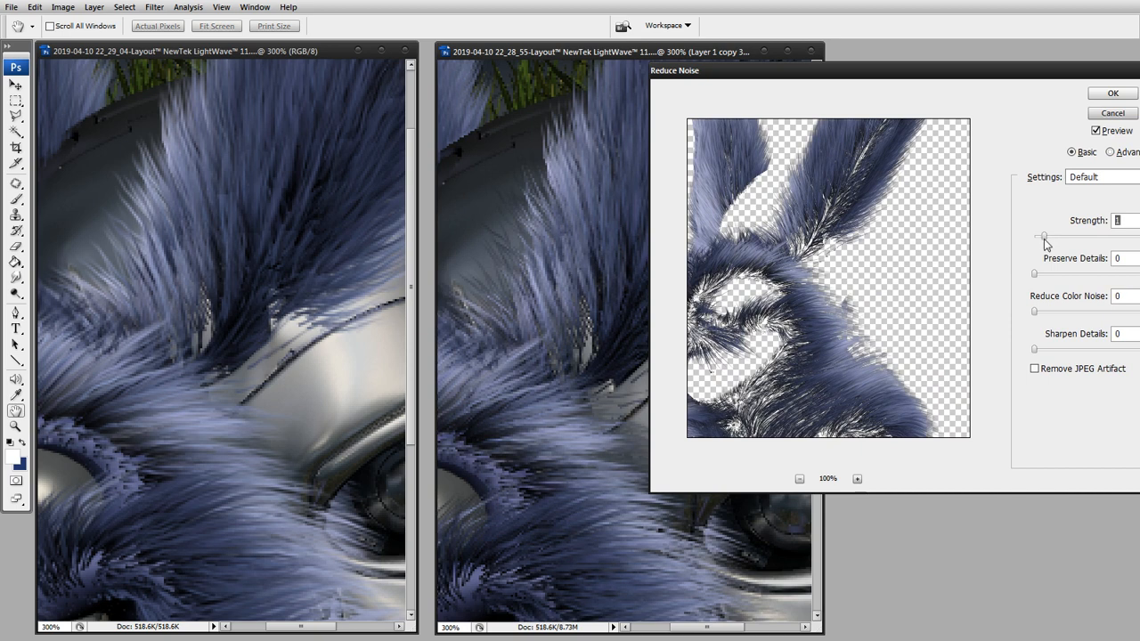
click(1111, 94)
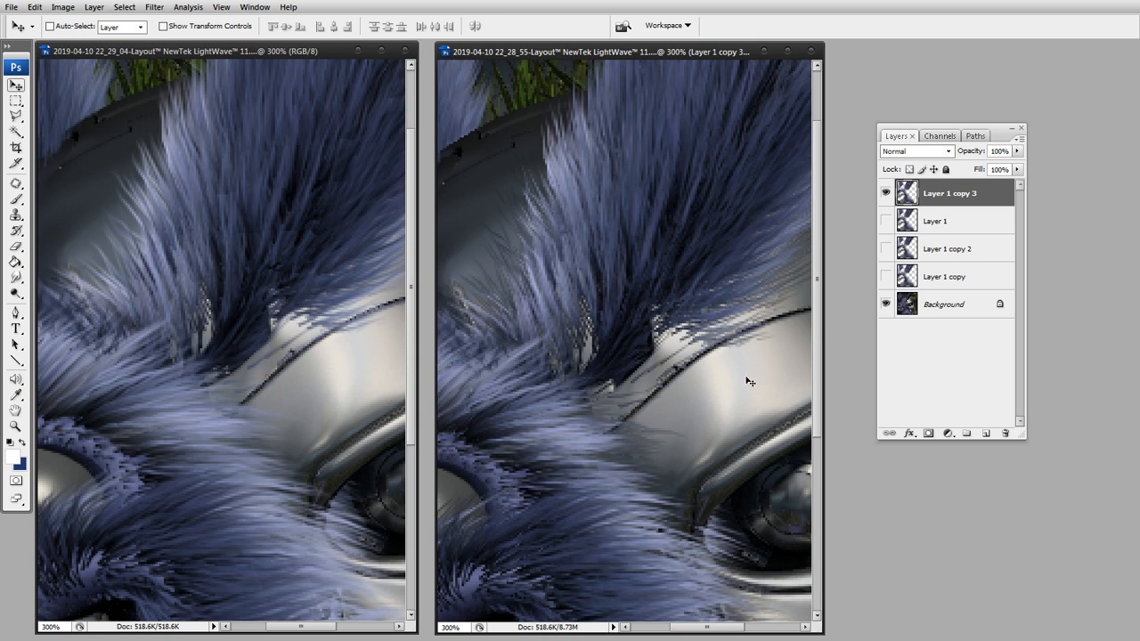
click(909, 434)
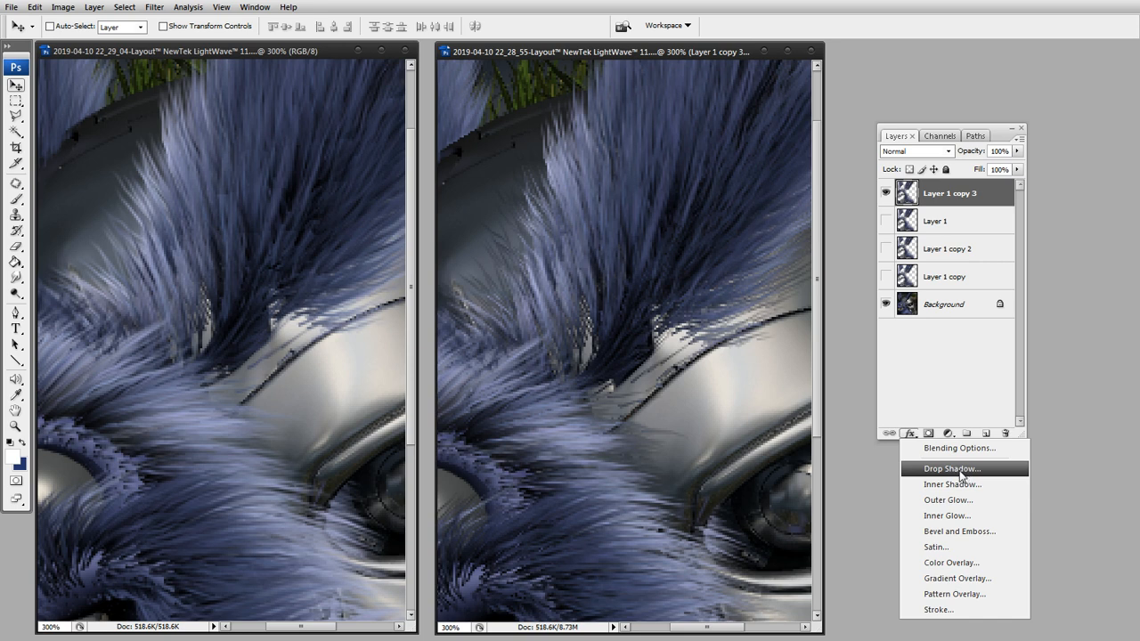
click(950, 517)
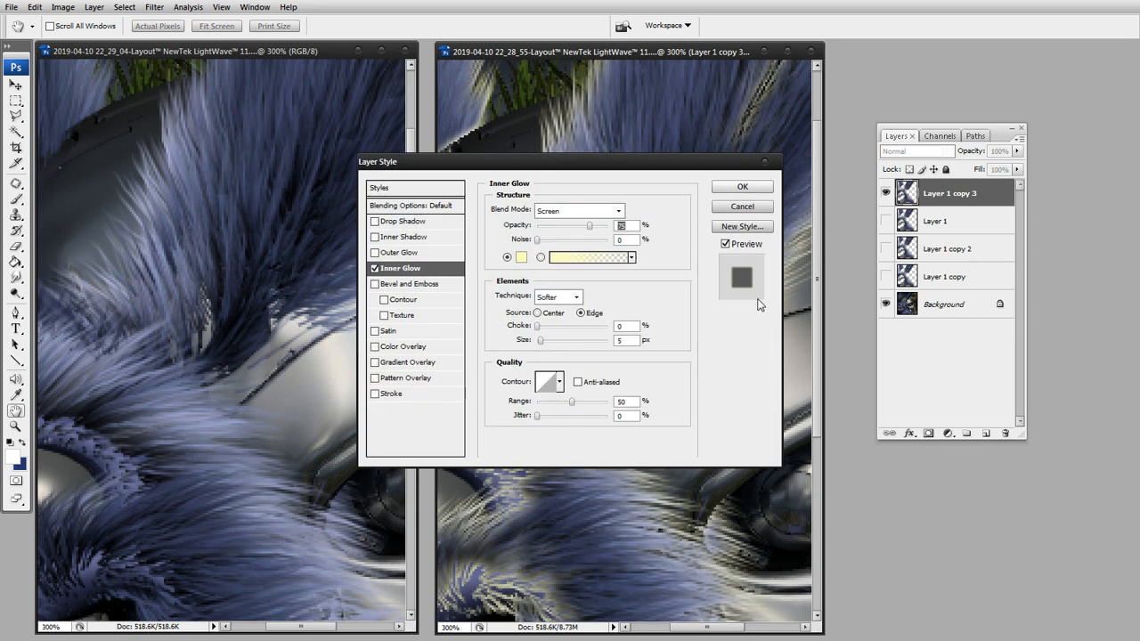
drag(685, 170, 700, 202)
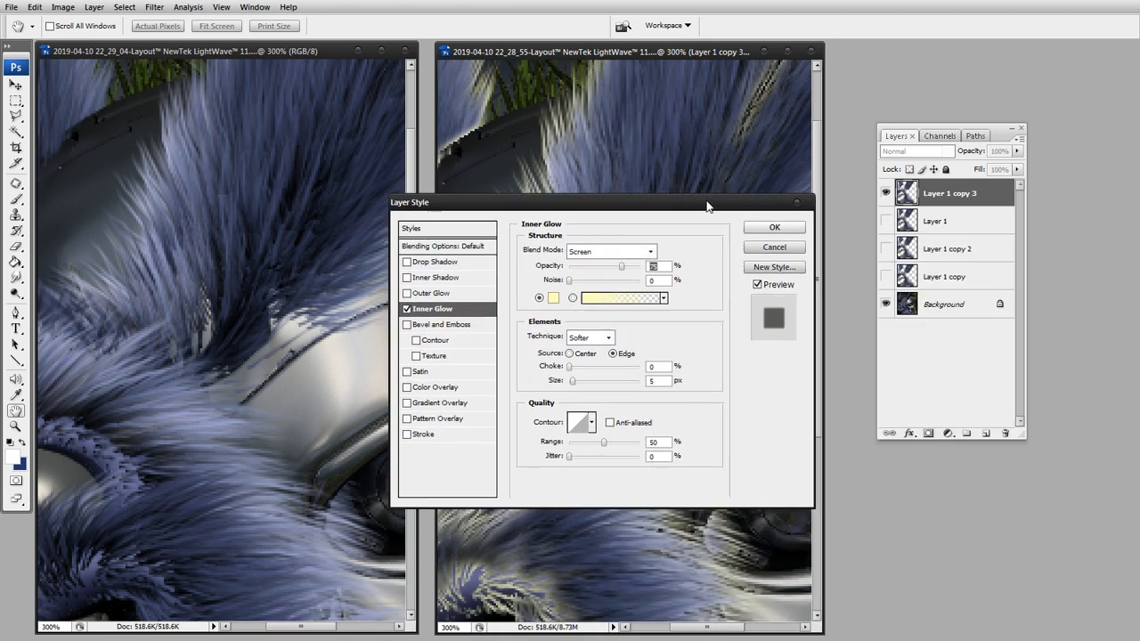
click(780, 246)
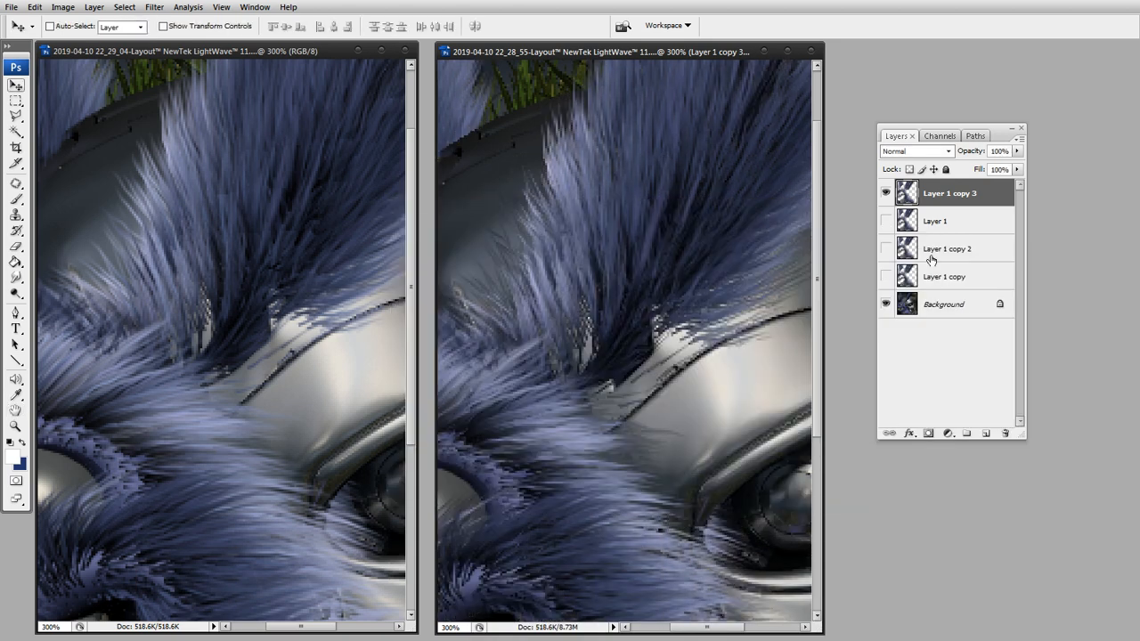
click(931, 359)
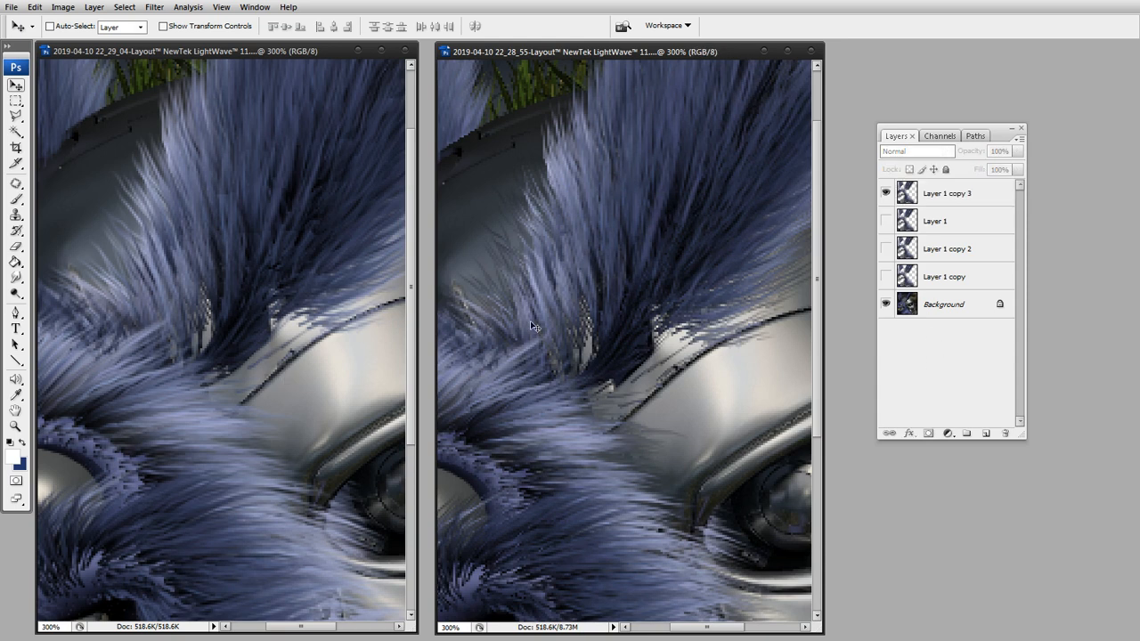
Duplicate Layer 1 copy 3, try a 2-pixel Gaussian Blur on the duplicate, and undo that blur.
click(913, 202)
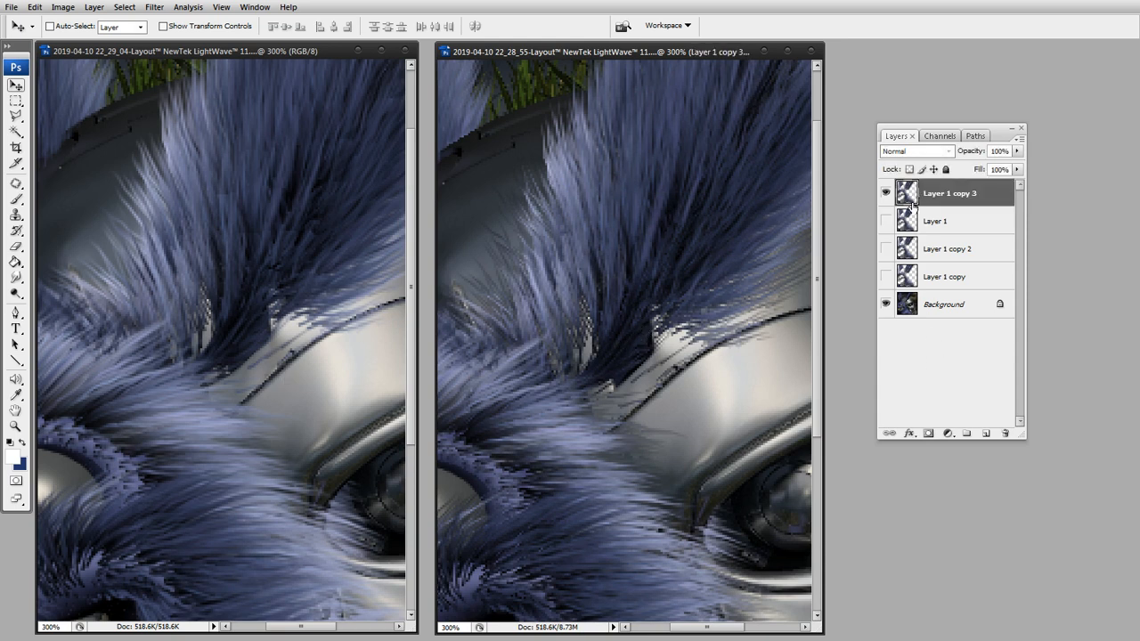
key(ctrl+j)
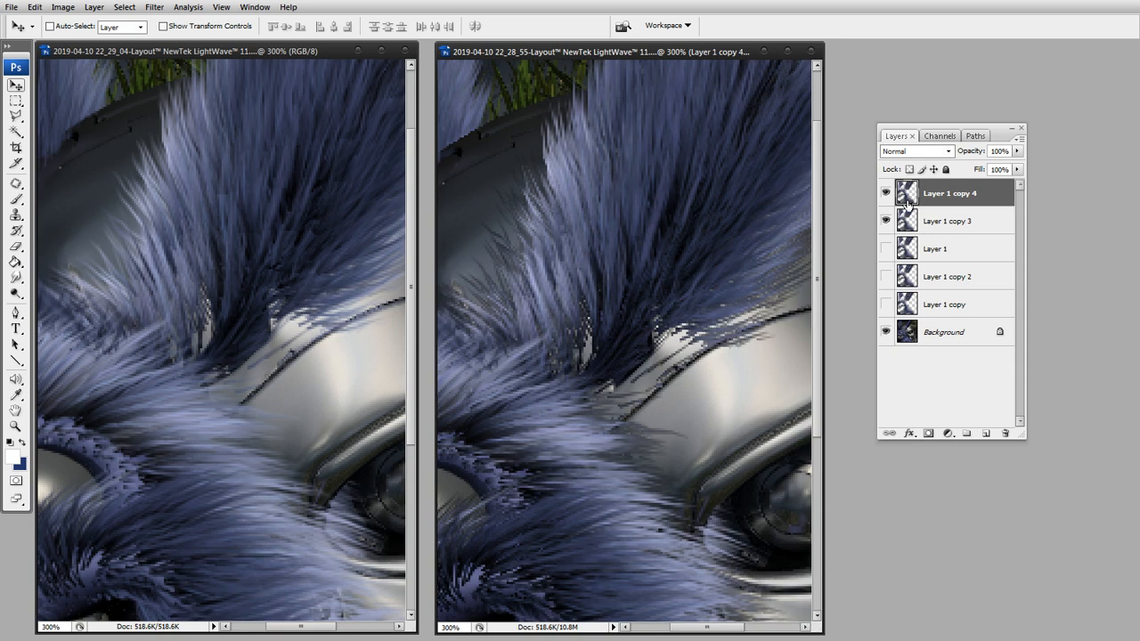
key(ctrl+alt+f)
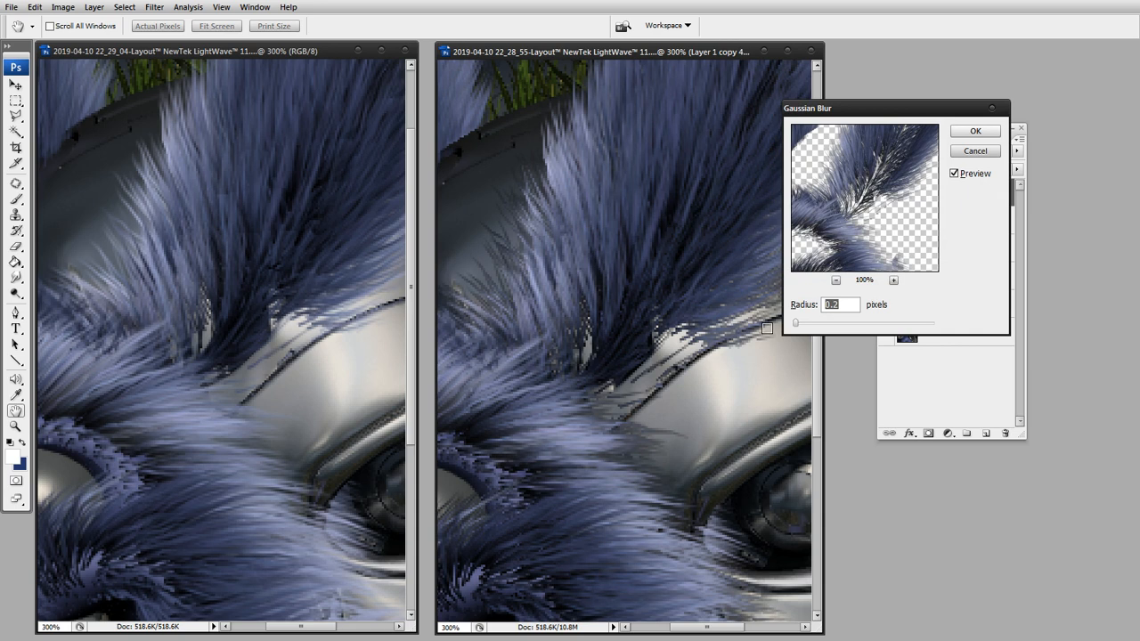
text(3)
key(Return)
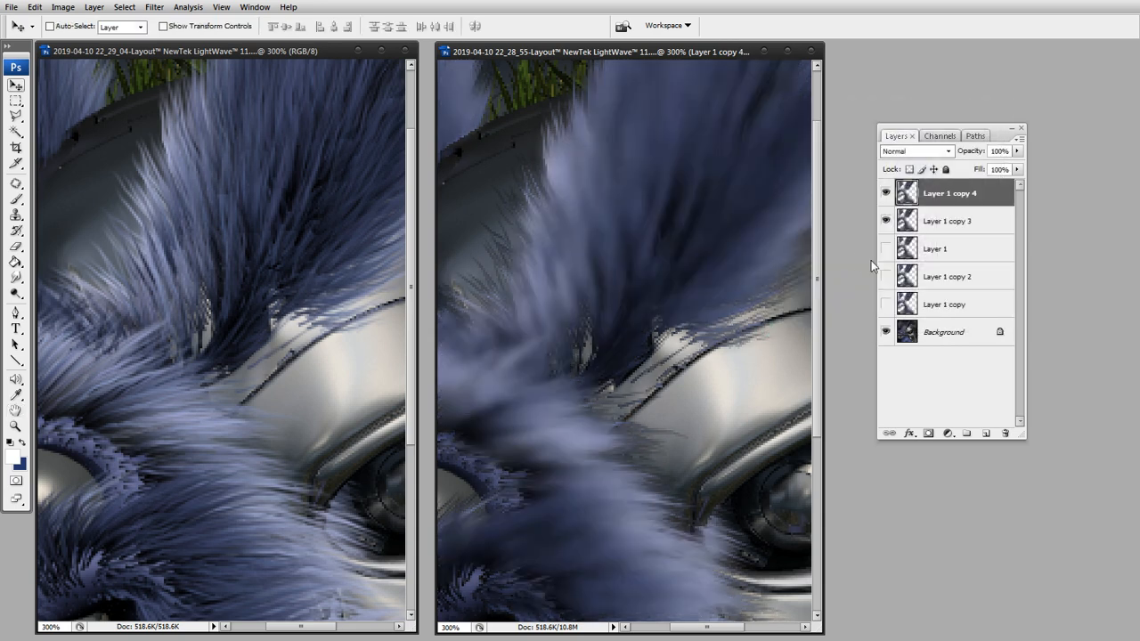
key(ctrl+z)
Apply a Gaussian Blur with a radius of 0.9 pixels to Layer 1 copy 4 and move it below Layer 1 copy 3.
key(ctrl+alt+f)
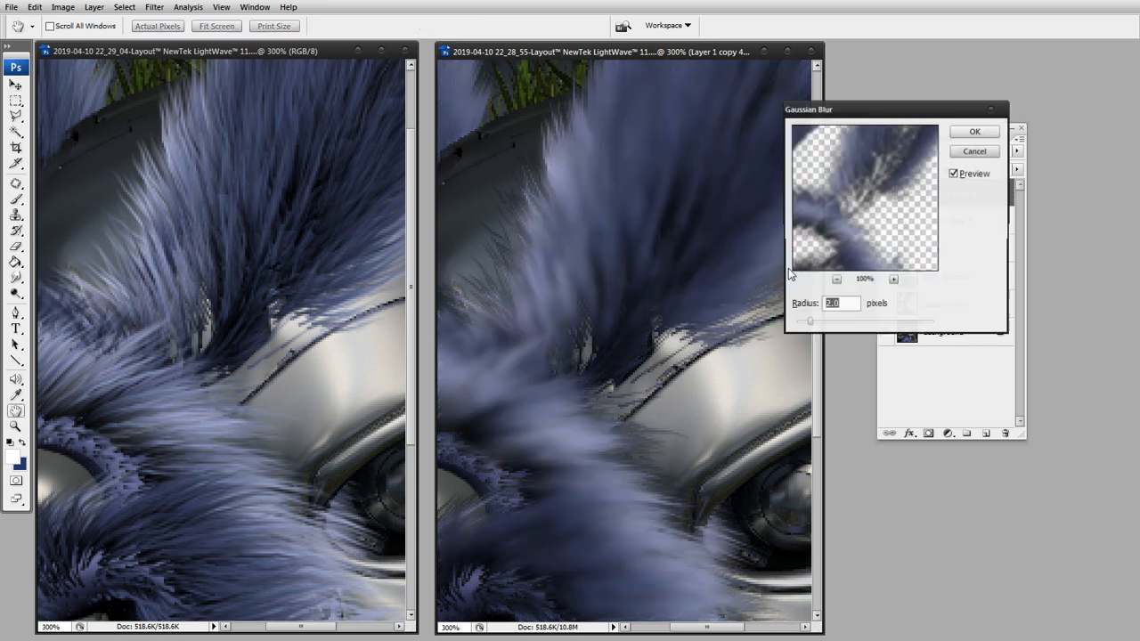
drag(810, 325, 801, 324)
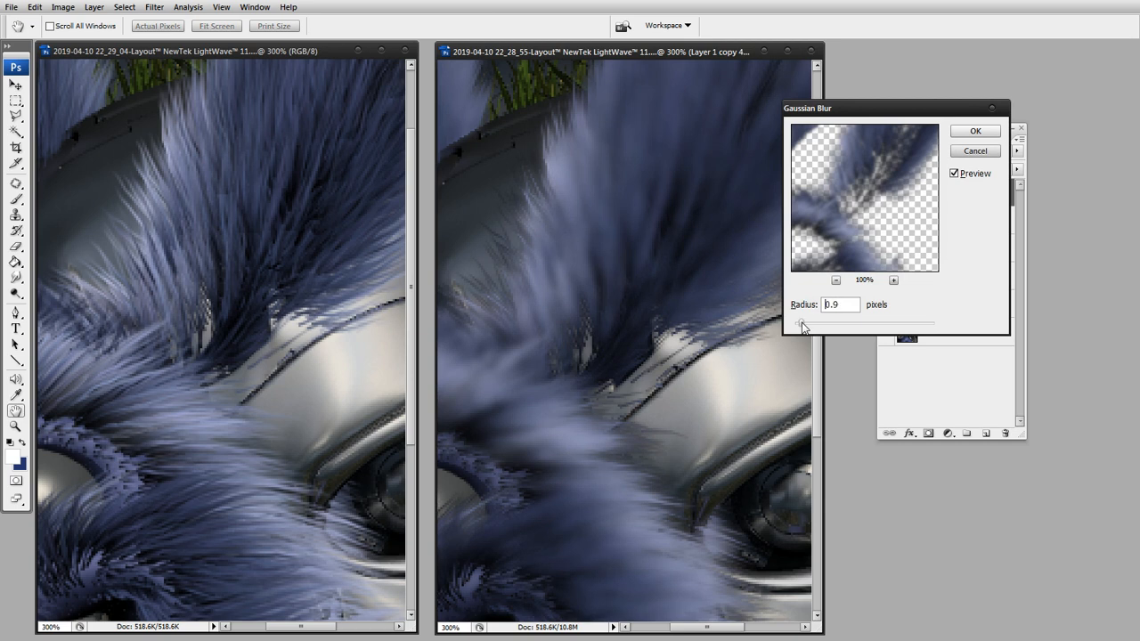
click(974, 132)
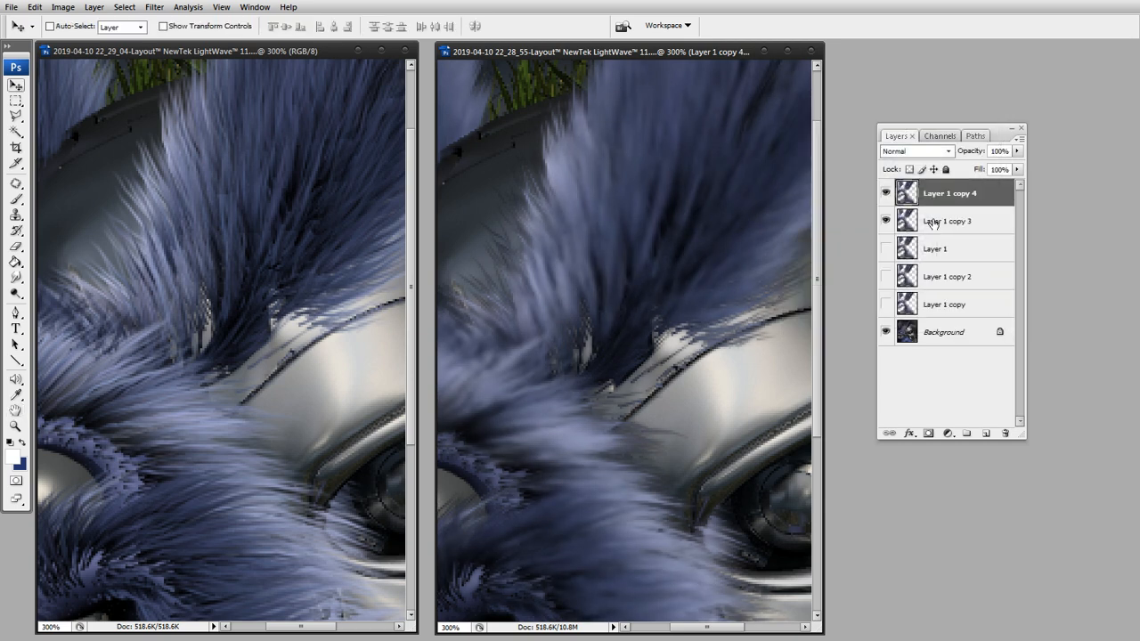
drag(913, 198, 916, 227)
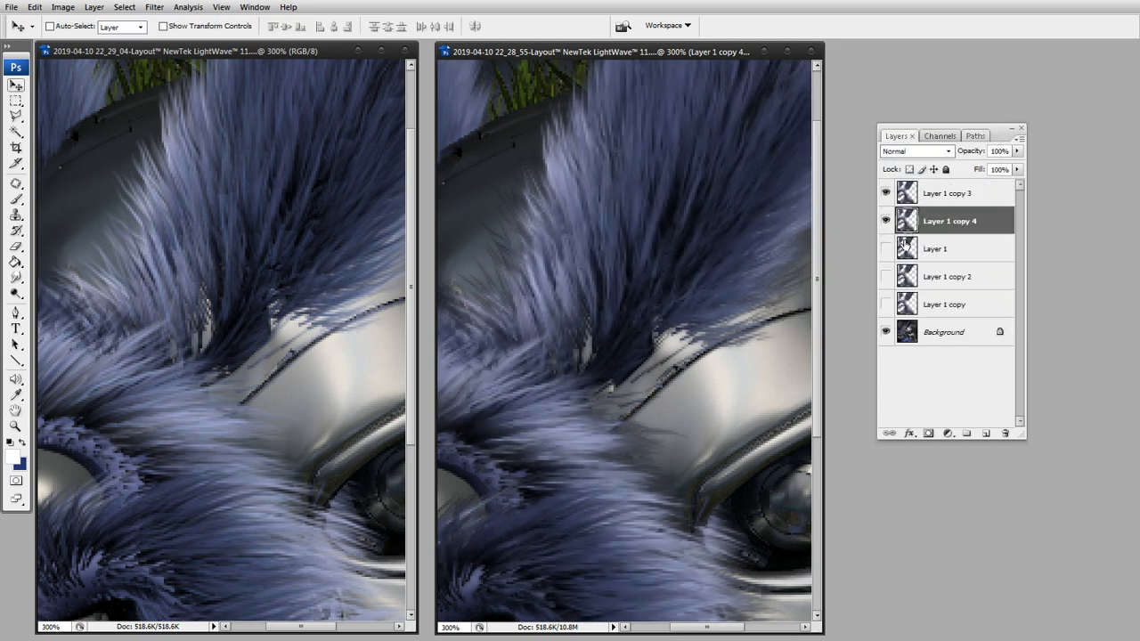
Compare the fur edges with and without the blurred Layer 1 copy 4 beneath Layer 1 copy 3.
click(886, 220)
click(886, 220)
click(886, 221)
click(886, 222)
click(886, 221)
click(886, 220)
click(909, 197)
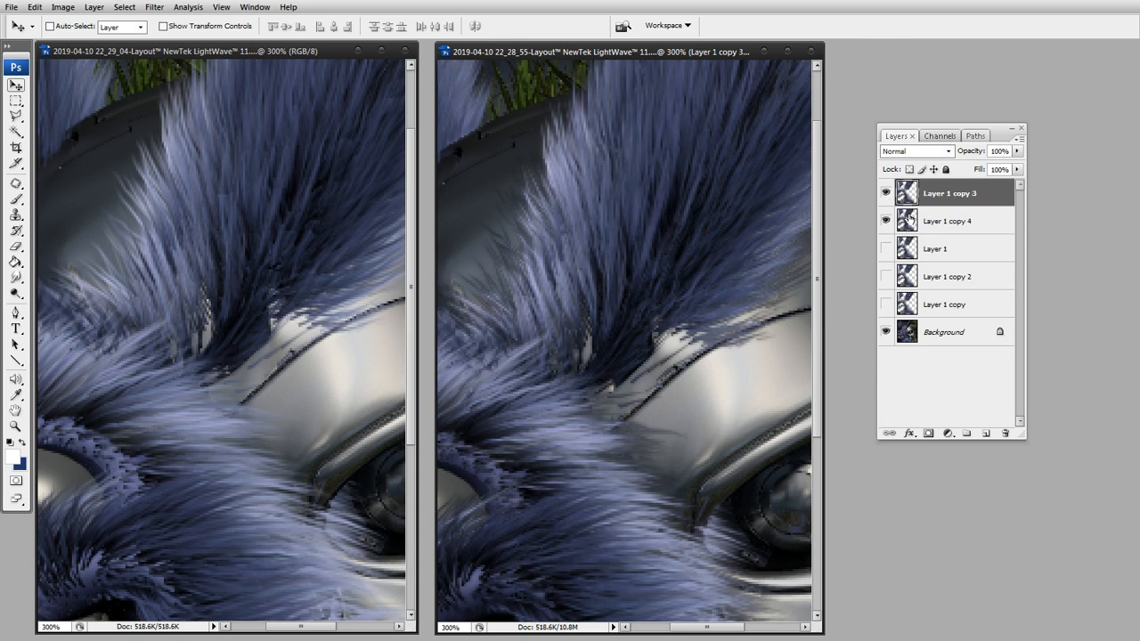
click(905, 220)
click(886, 221)
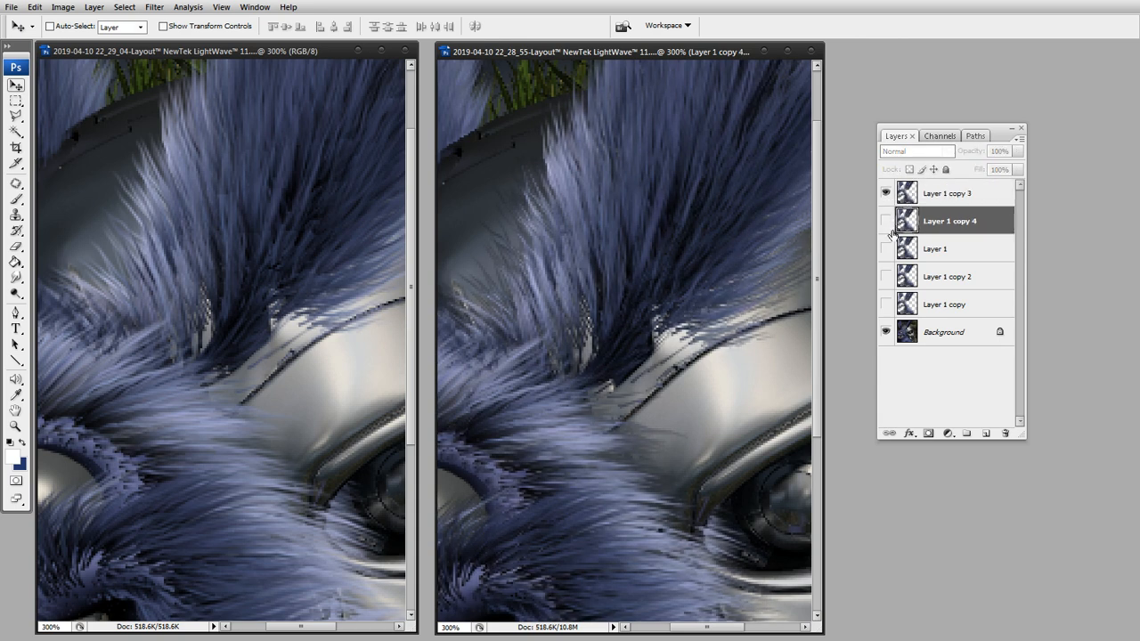
click(886, 221)
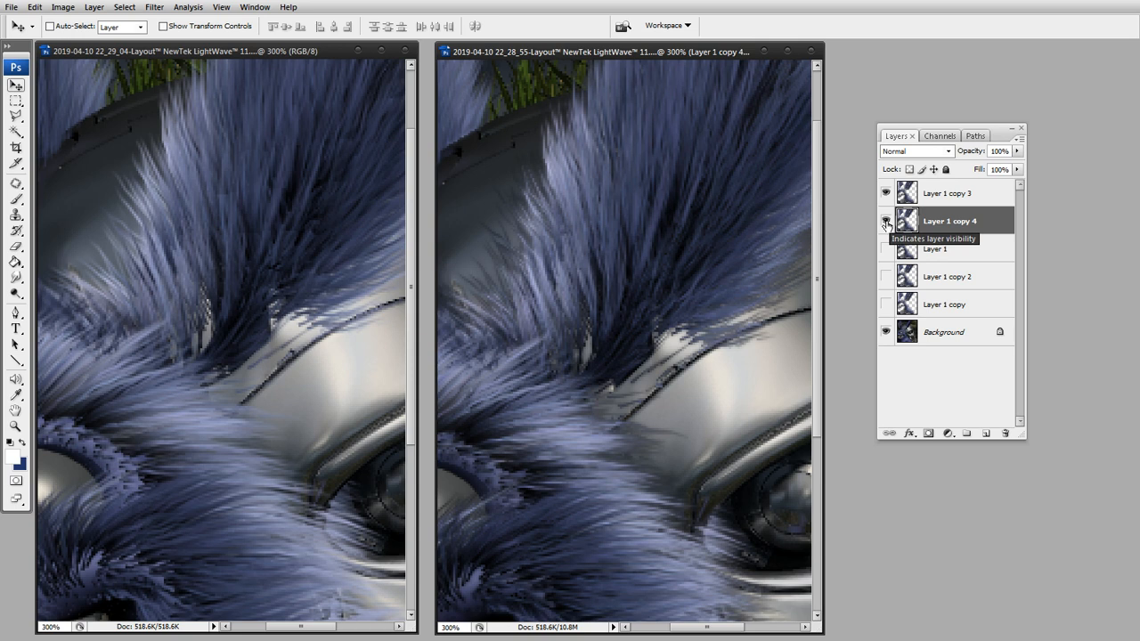
Examine the fur edges around the ear base and metal skull in the volume render at several magnifications.
key(z)
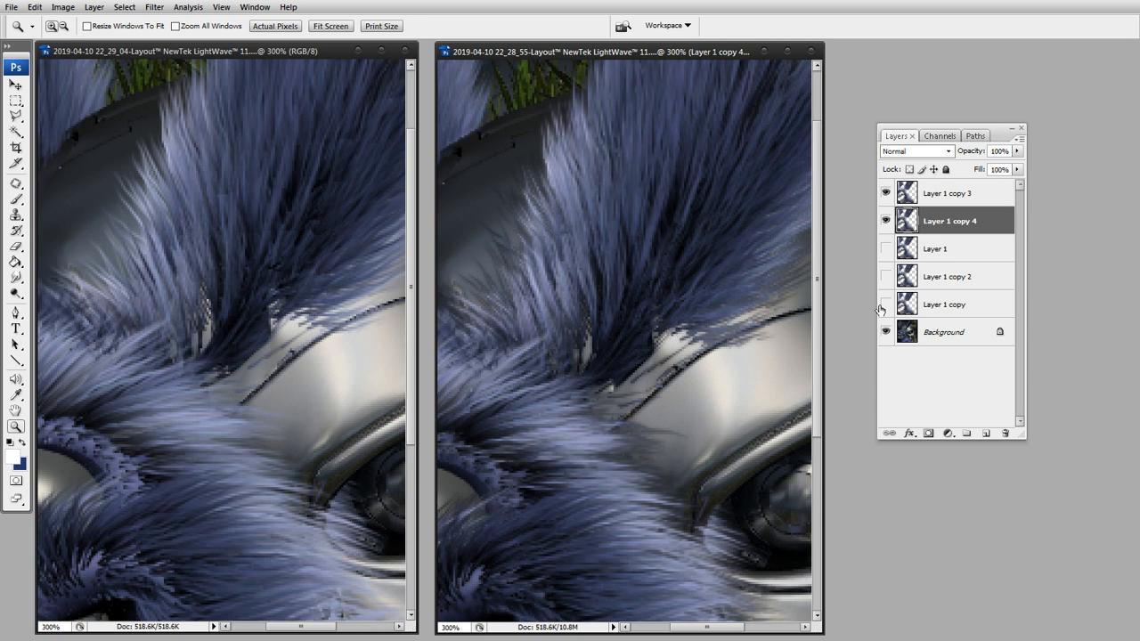
click(247, 223)
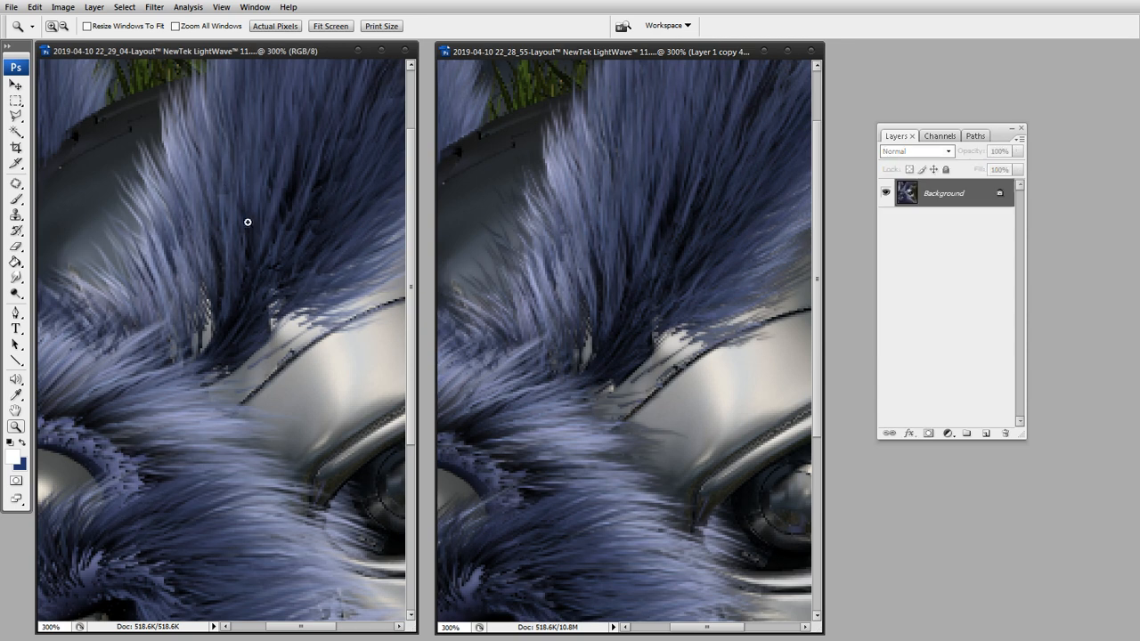
click(242, 229)
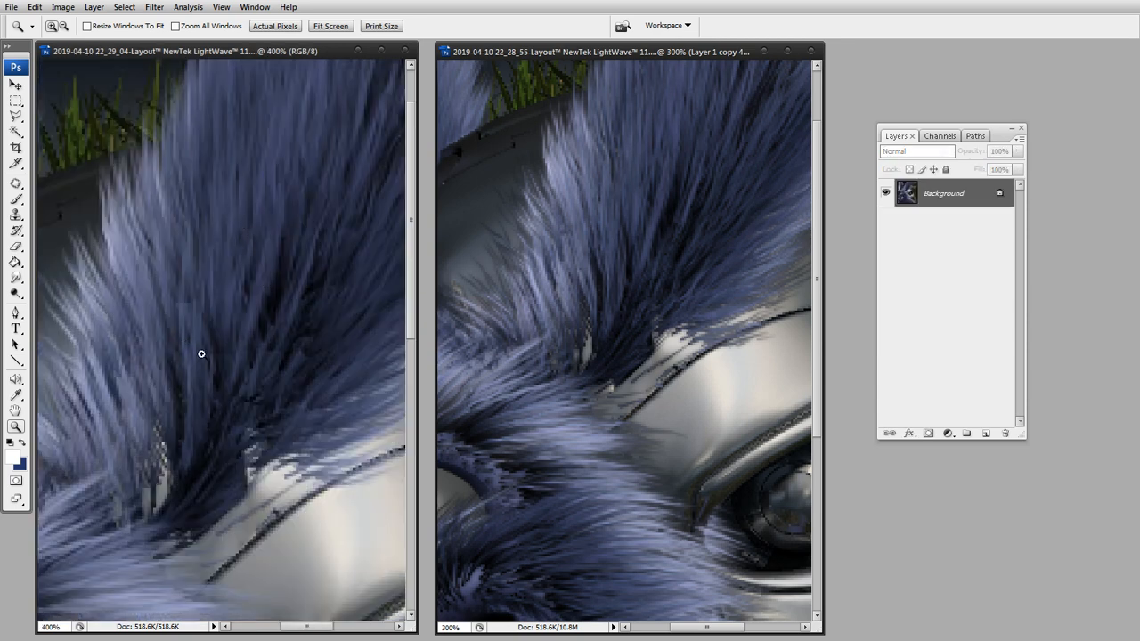
click(184, 309)
drag(326, 397, 213, 232)
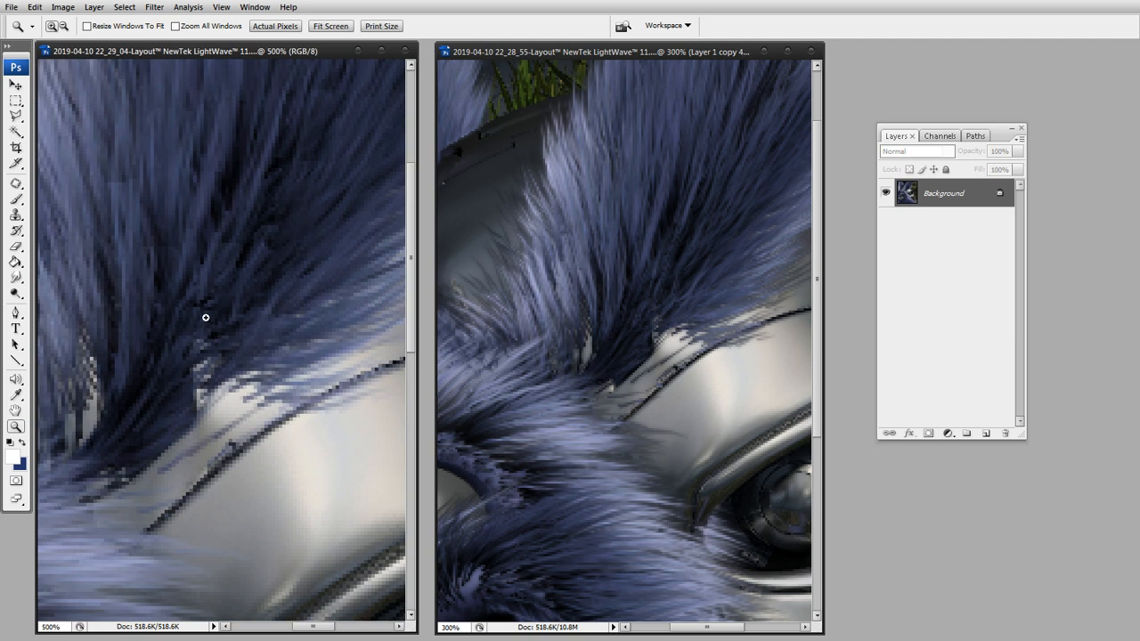
drag(208, 293, 219, 254)
double_click(18, 429)
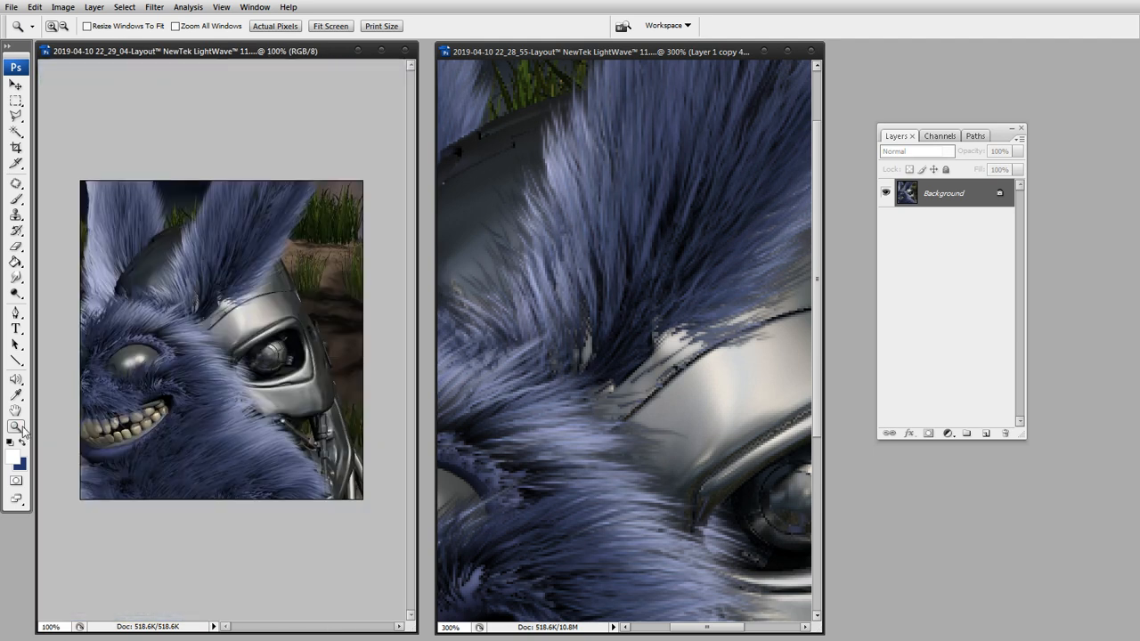
click(244, 317)
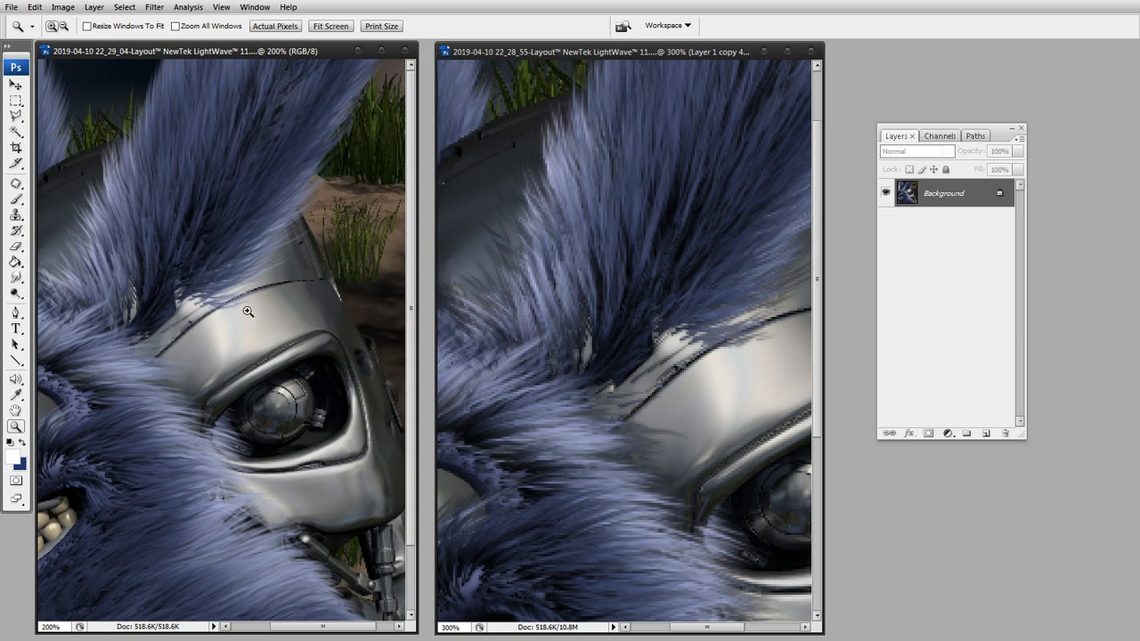
drag(235, 288, 272, 330)
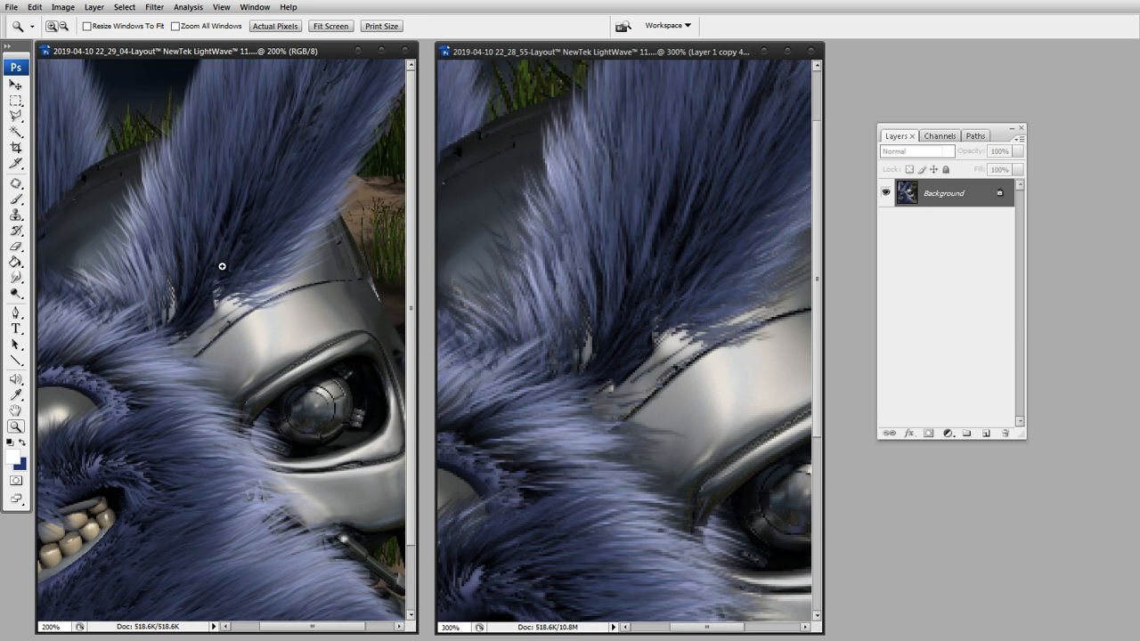
Hide both visible fur layers in the composite to check the furless render beneath, and show them again.
click(633, 50)
click(885, 220)
click(885, 192)
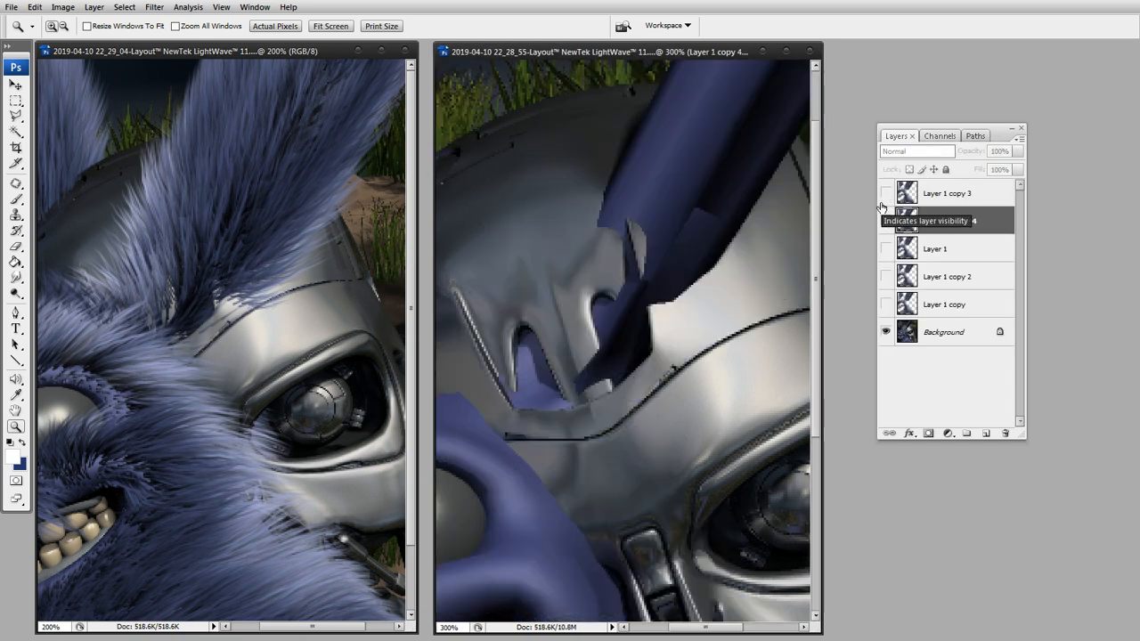
click(885, 221)
click(885, 192)
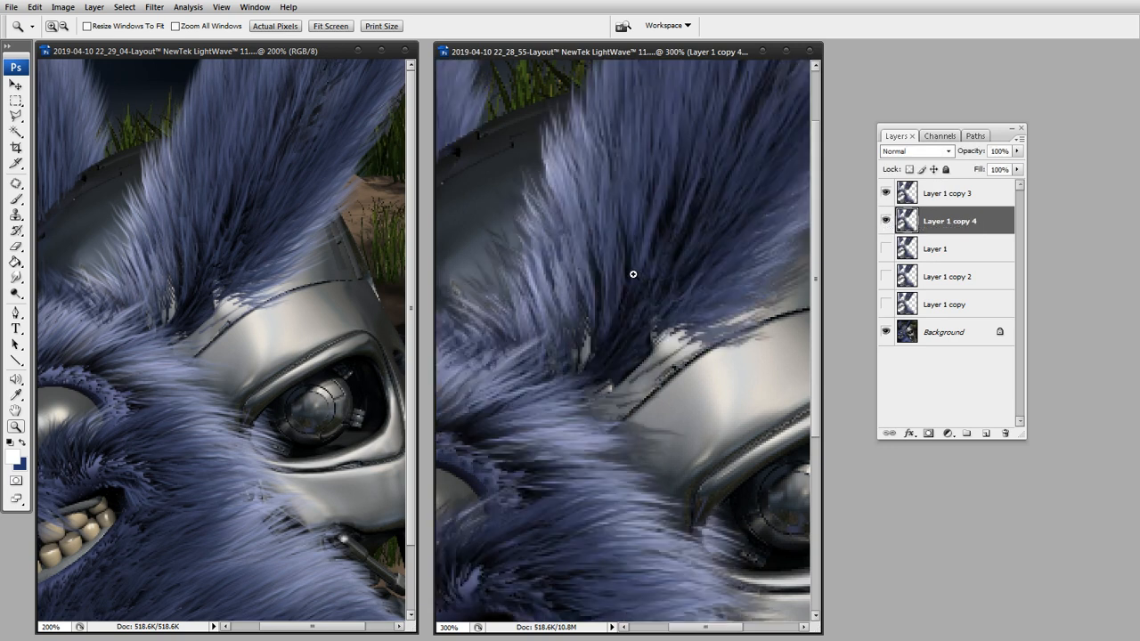
Compare the fur around the ear base in the volume render and the composite at close magnification.
click(229, 249)
click(676, 302)
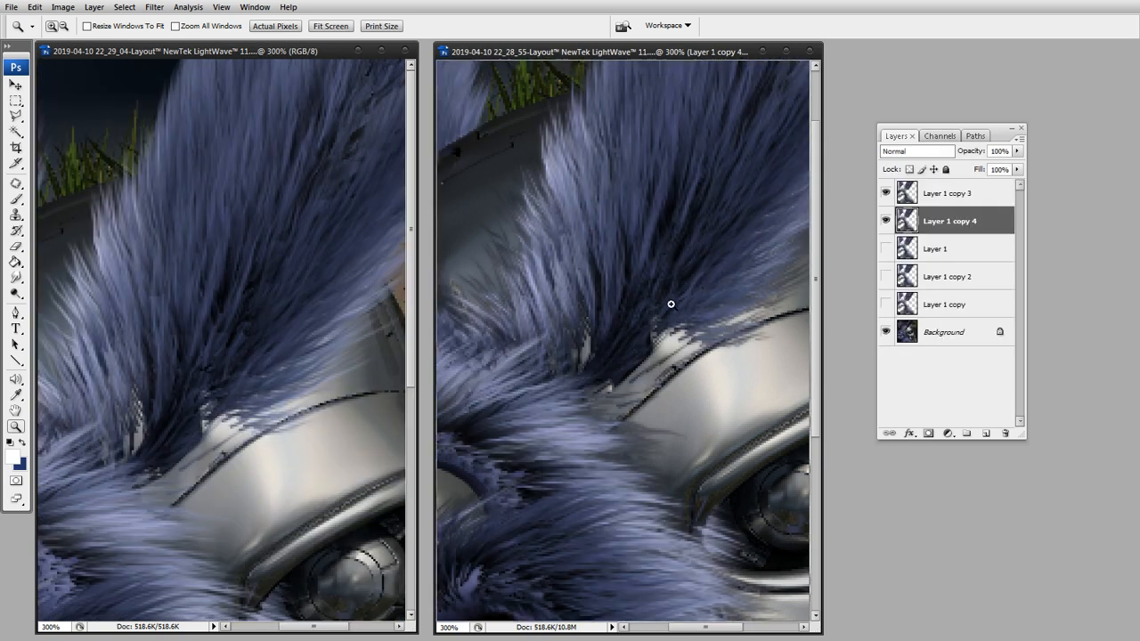
drag(587, 356, 643, 354)
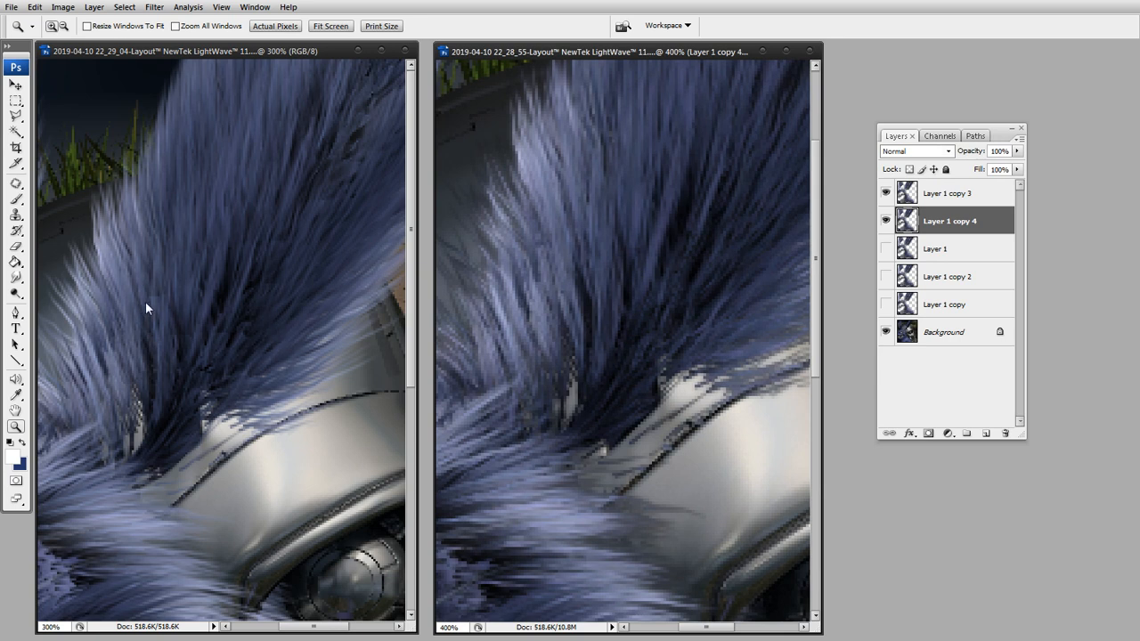
drag(299, 388, 279, 342)
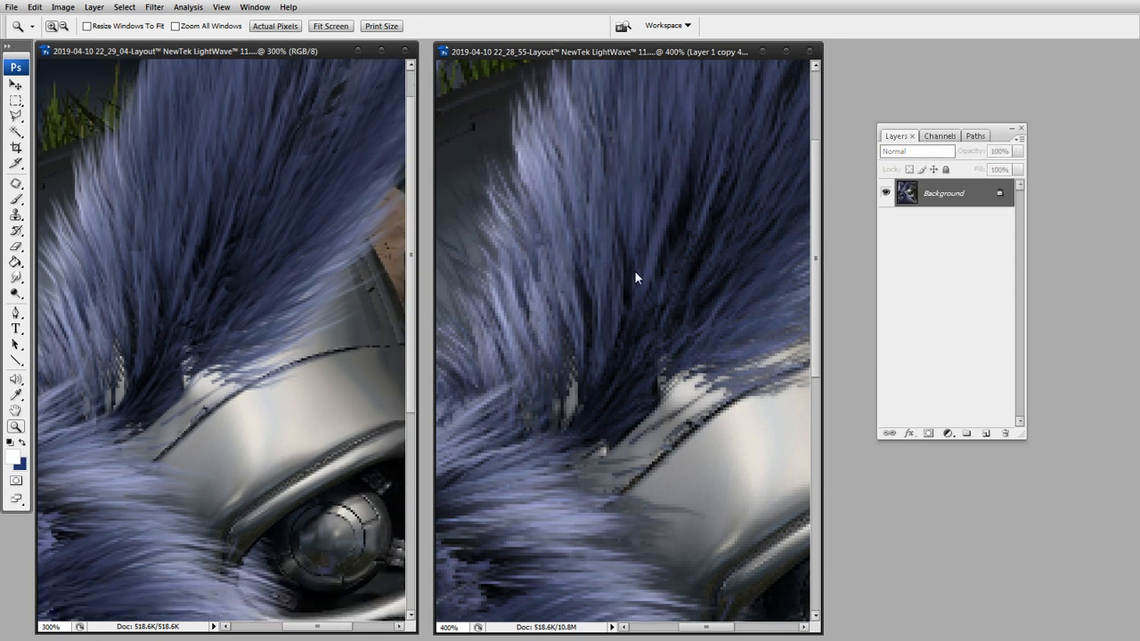
click(649, 55)
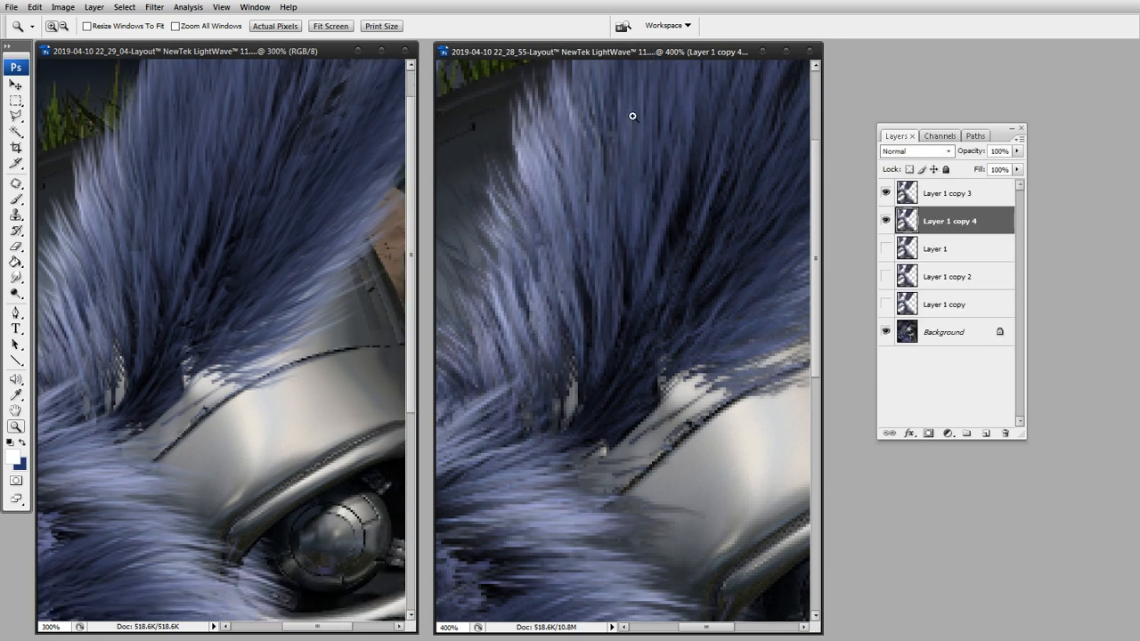
alt+click(630, 271)
alt+click(626, 323)
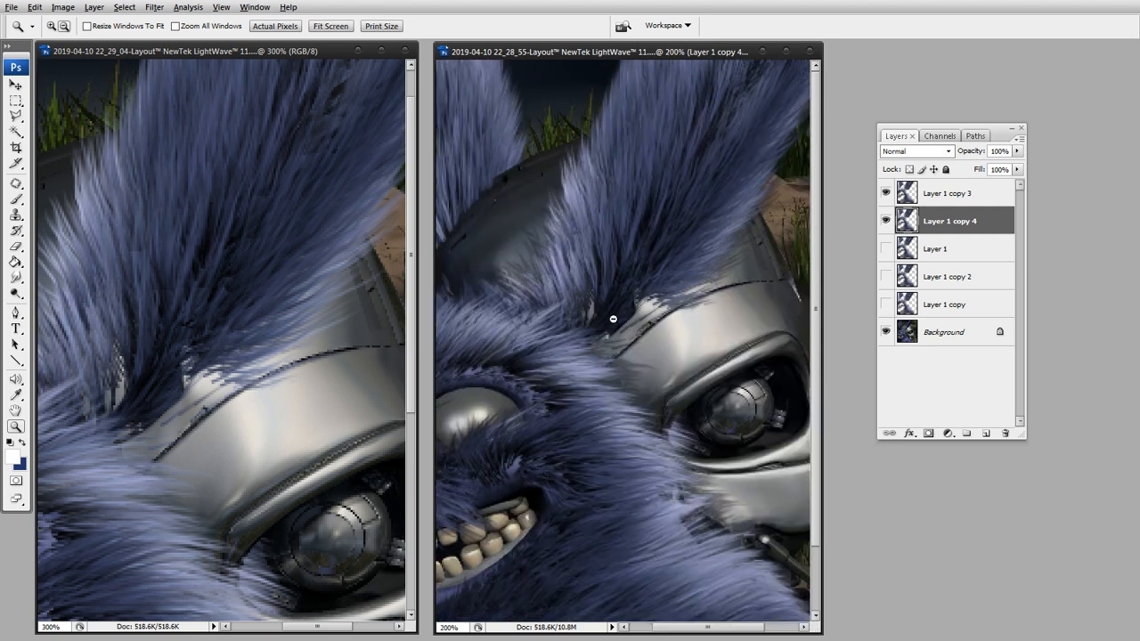
drag(605, 300, 690, 294)
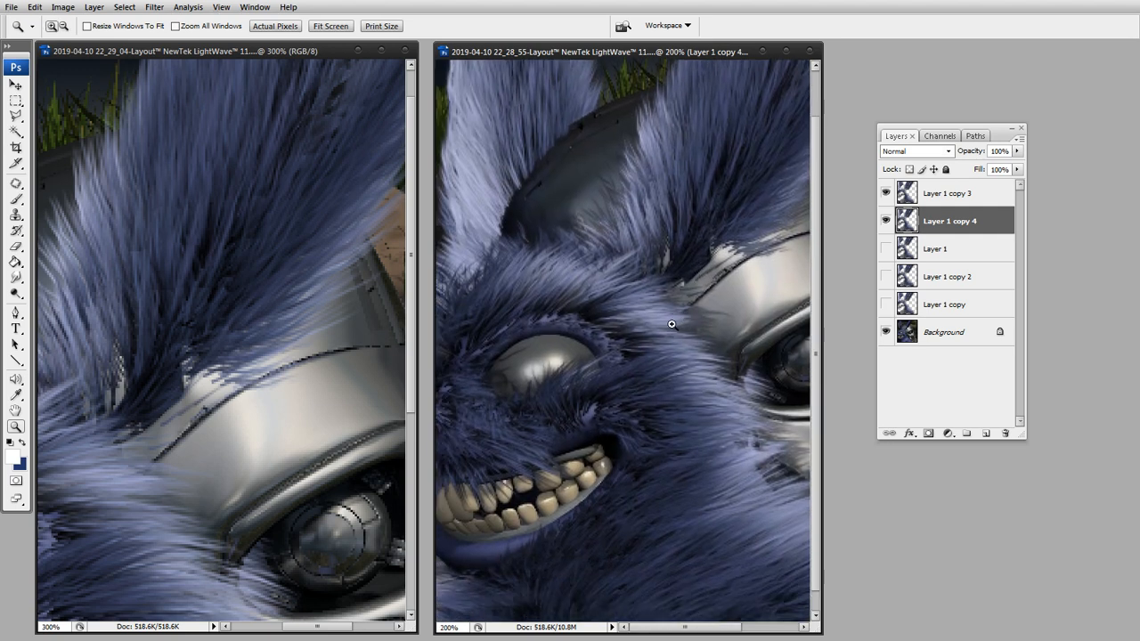
Compare both renders at 100% size, checking the composite with and without Layer 1 copy 4.
click(245, 365)
alt+click(245, 365)
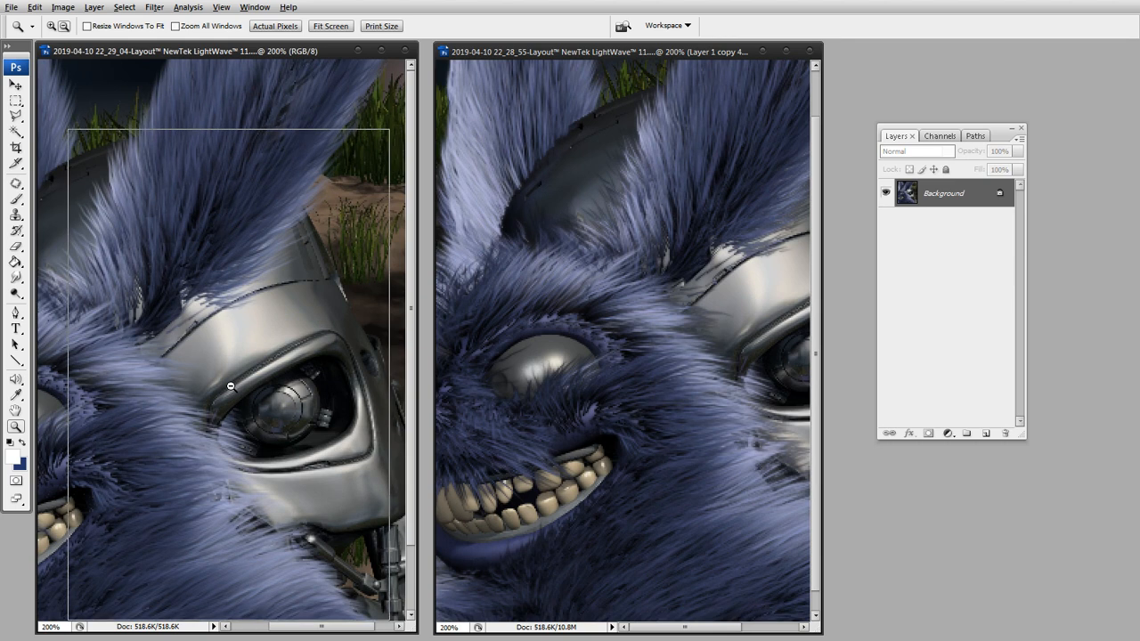
alt+click(240, 377)
click(601, 300)
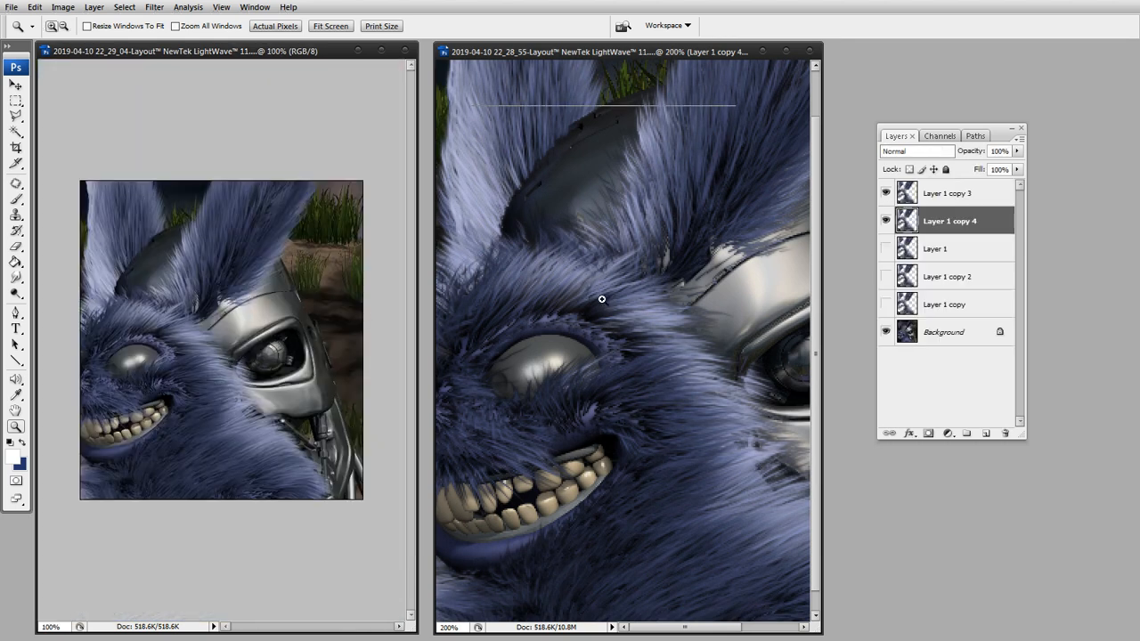
alt+click(596, 300)
alt+click(598, 300)
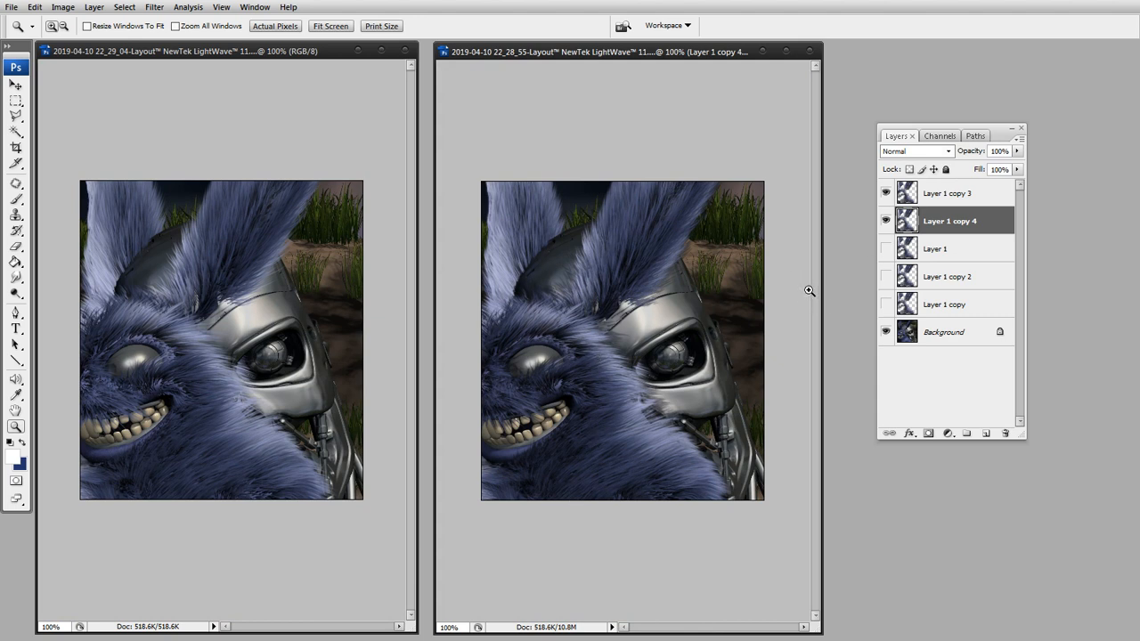
click(886, 221)
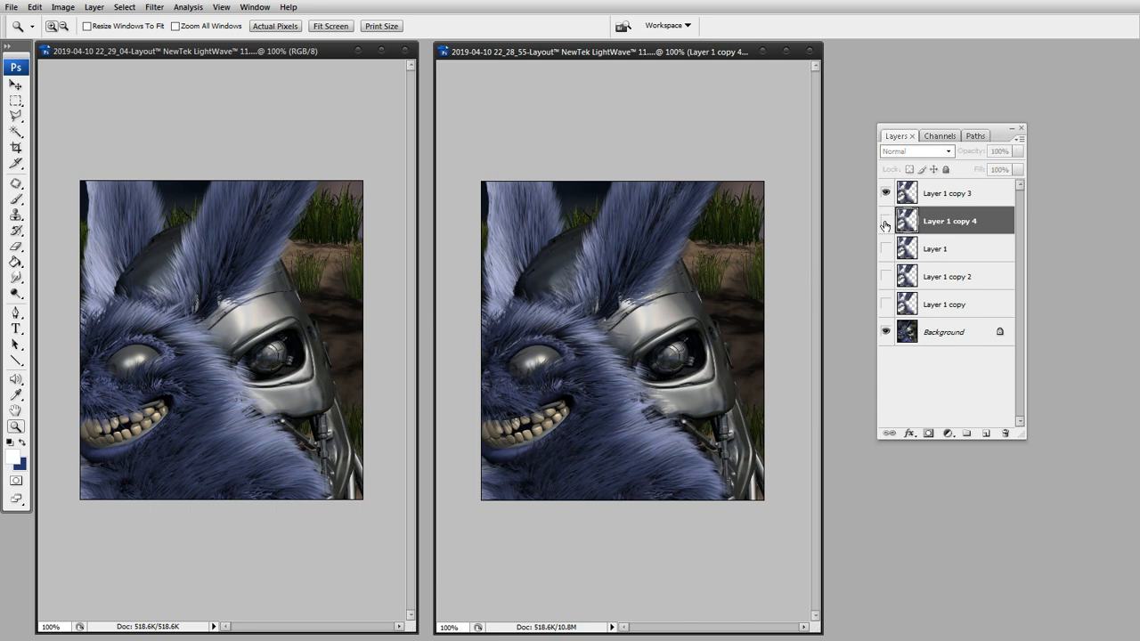
click(886, 221)
click(886, 221)
click(886, 222)
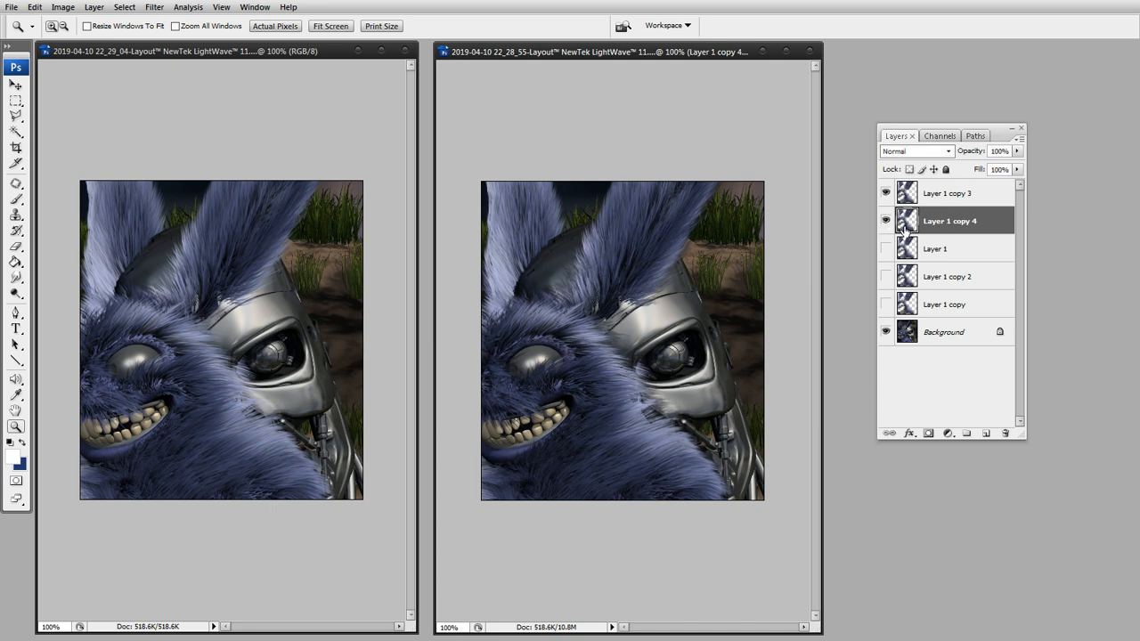
Try a Levels adjustment on Layer 1 copy 4 with the black output level at 197, and discard it.
key(ctrl+l)
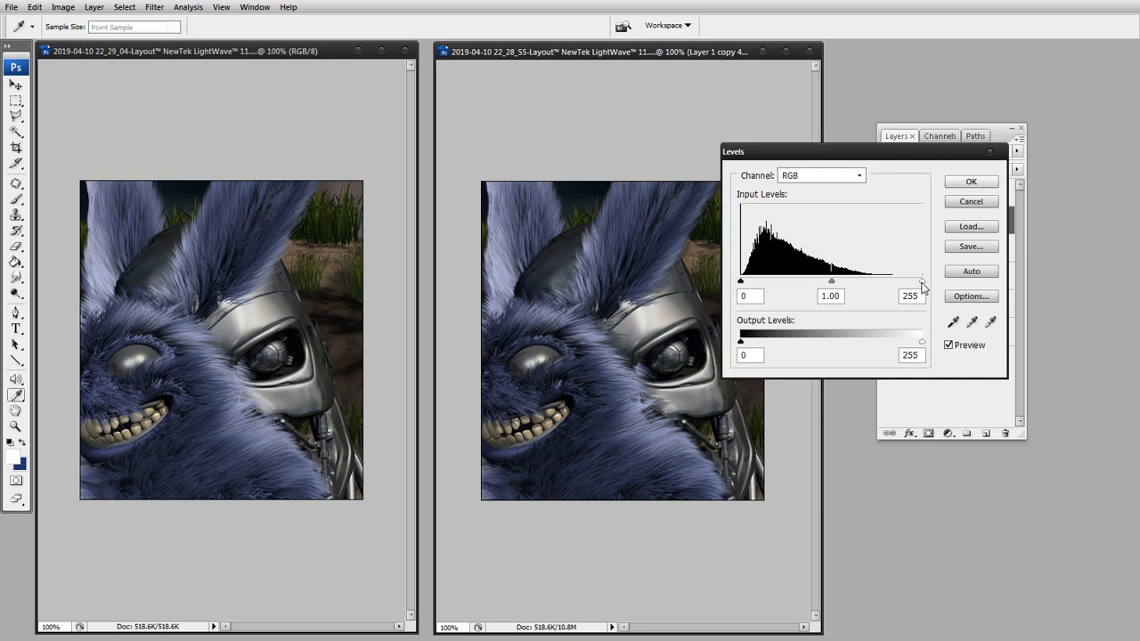
drag(741, 342, 880, 341)
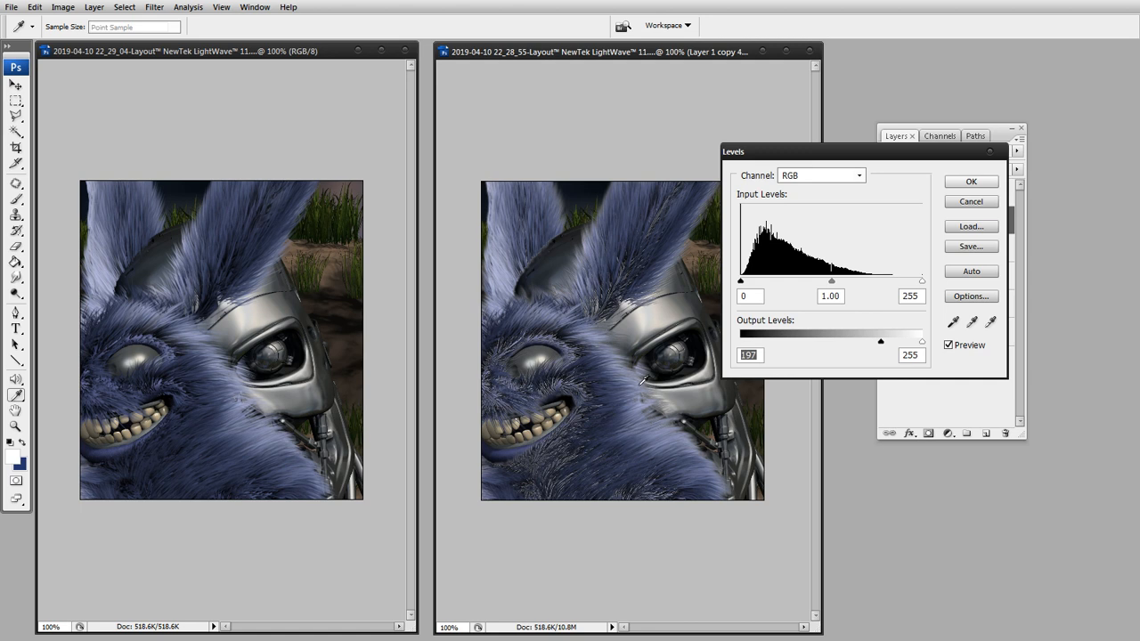
click(971, 202)
key(z)
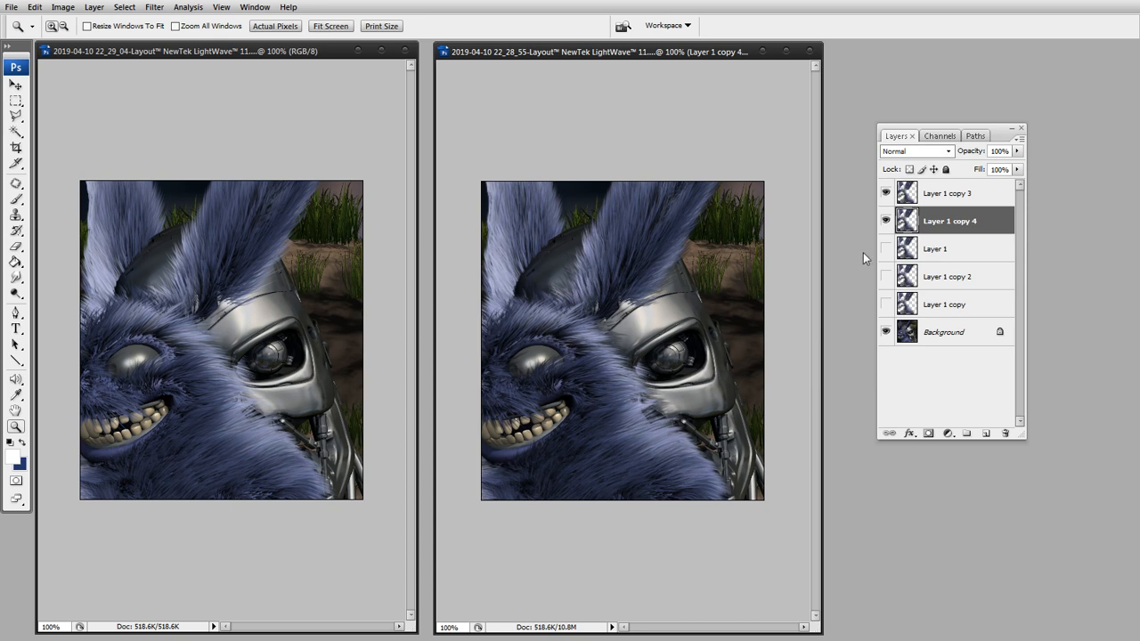
Check the effect of Layer 1 copy 4 once more and add a layer mask to it.
click(885, 221)
click(885, 221)
click(929, 433)
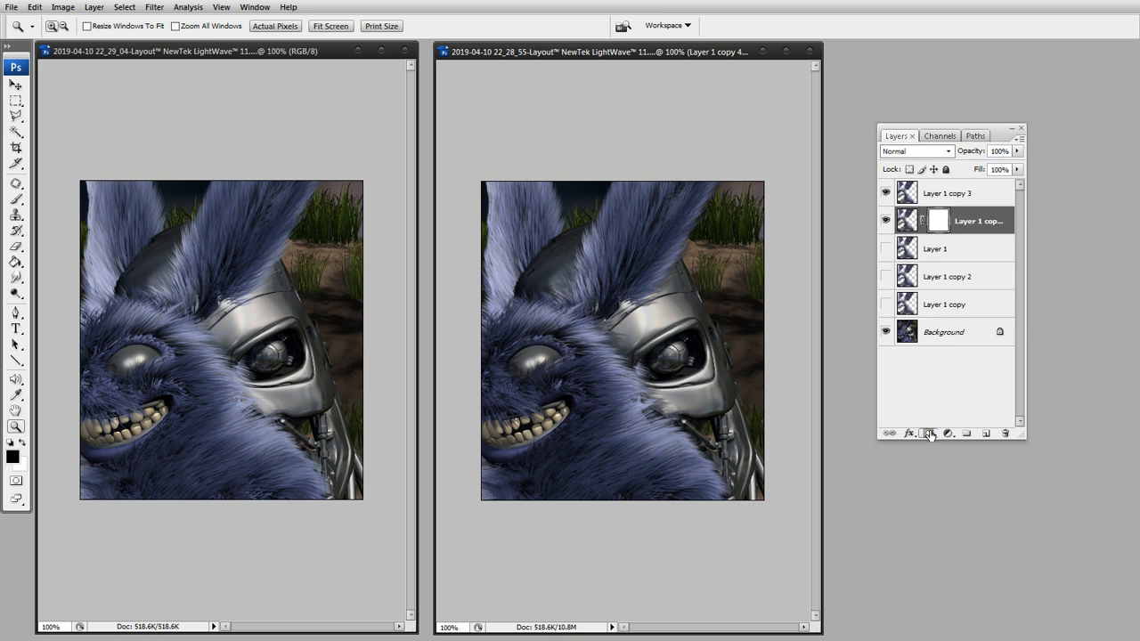
Load the fur outline of Layer 1 copy 4 as a selection, fill it with black in the layer mask, and deselect.
ctrl+click(907, 221)
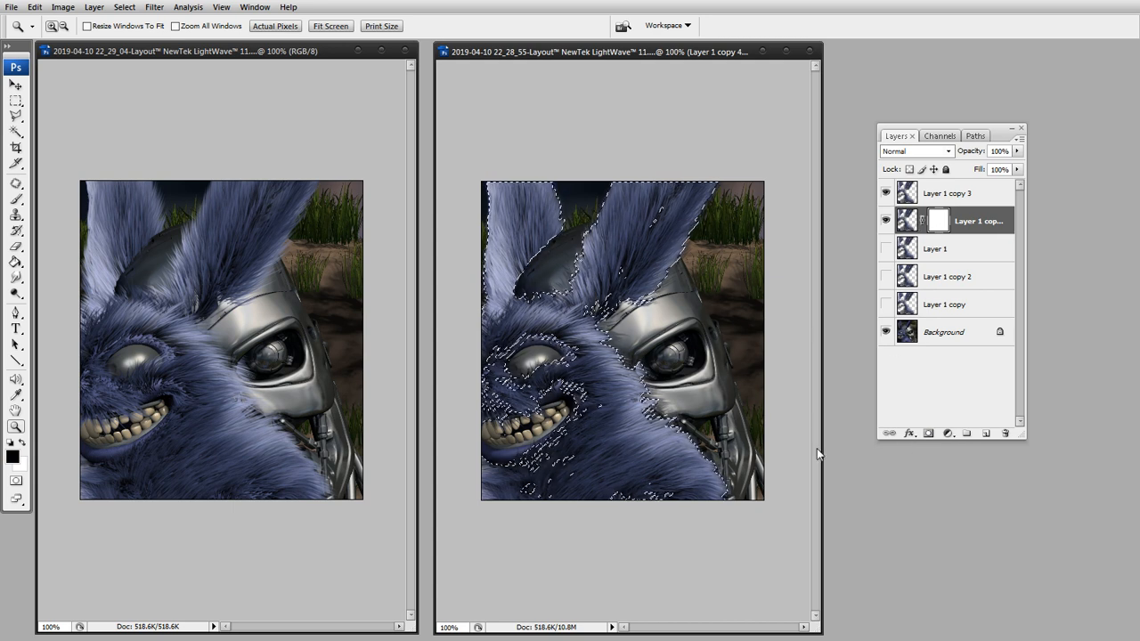
key(alt+BackSpace)
key(ctrl+d)
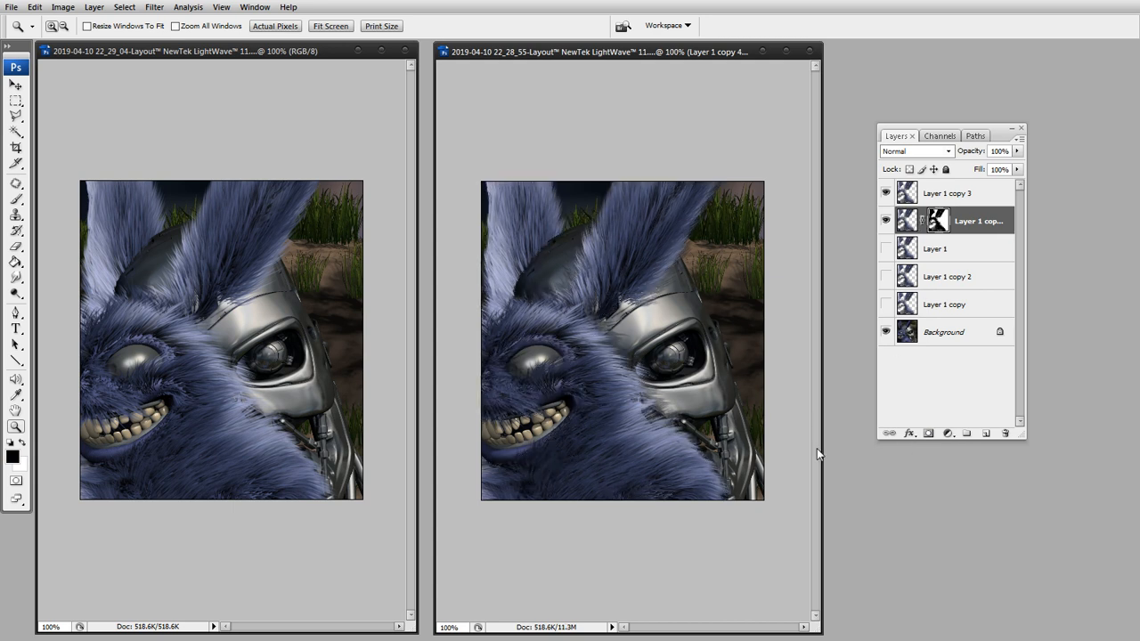
Compare the composite with the layer mask of Layer 1 copy 4 disabled and enabled.
right_click(938, 221)
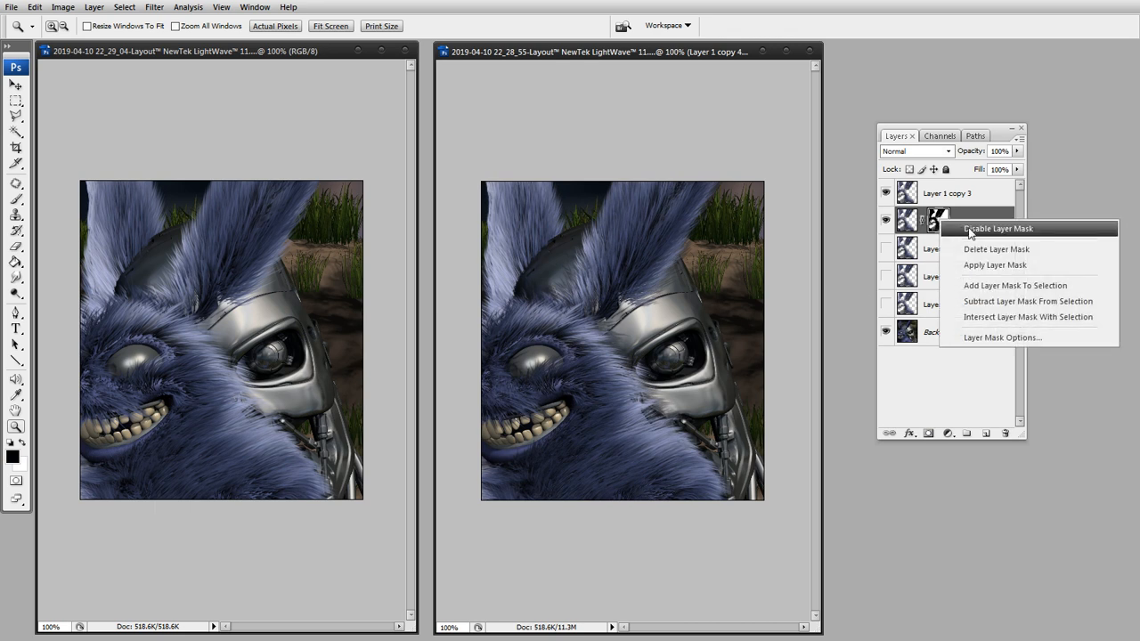
click(997, 229)
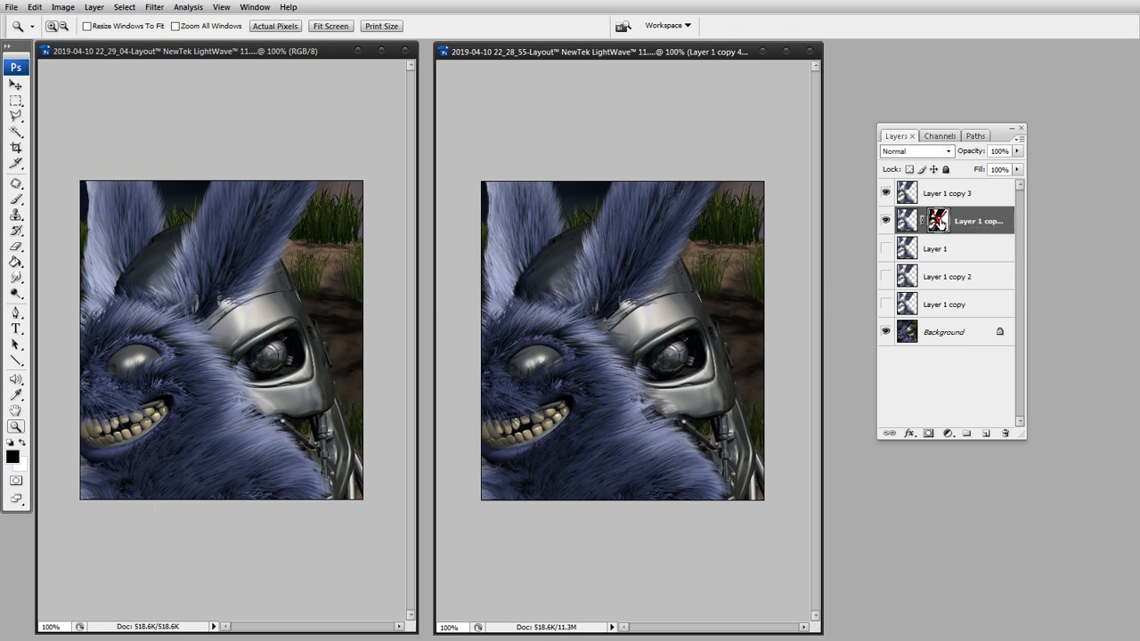
shift+click(940, 221)
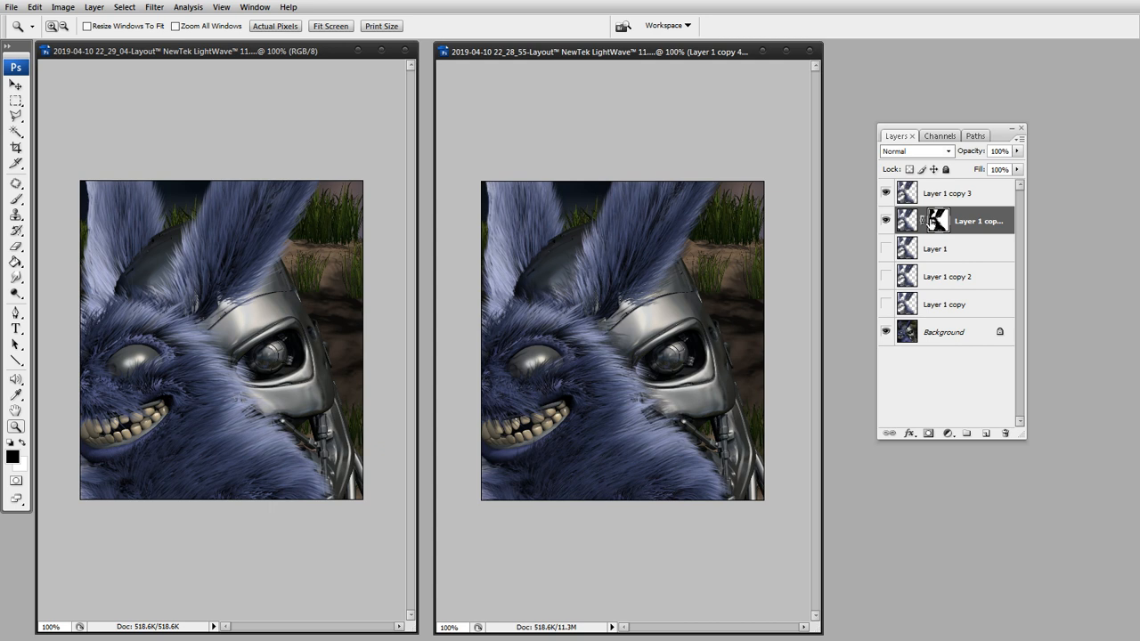
Add a layer mask to Layer 1 copy 3 and fill the layer's fur outline with black in that mask.
click(915, 200)
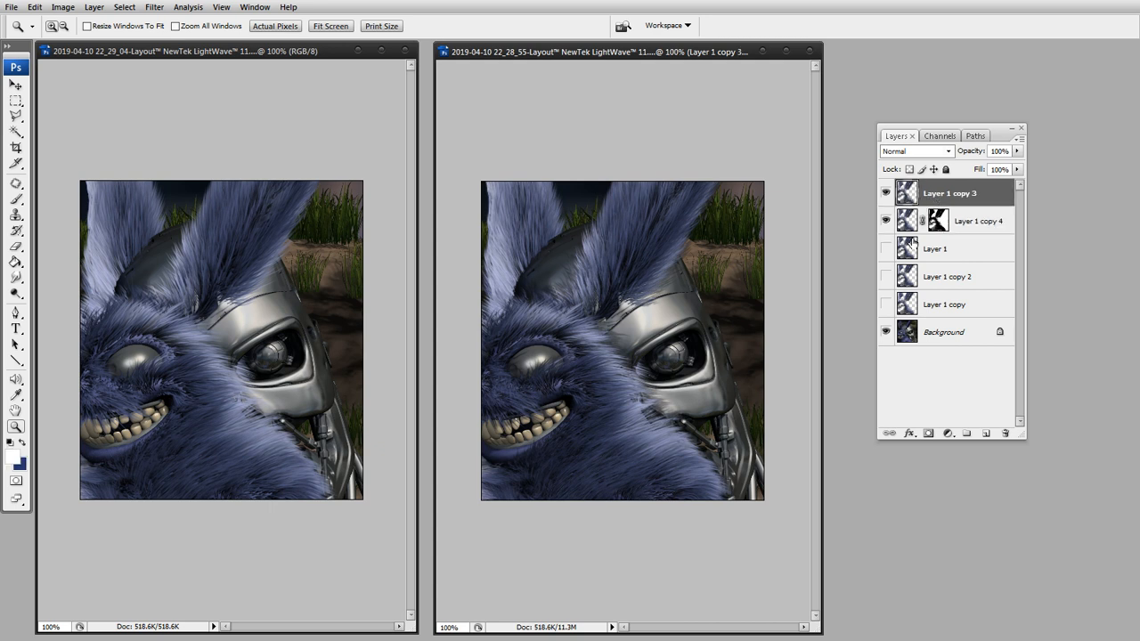
click(928, 433)
click(937, 193)
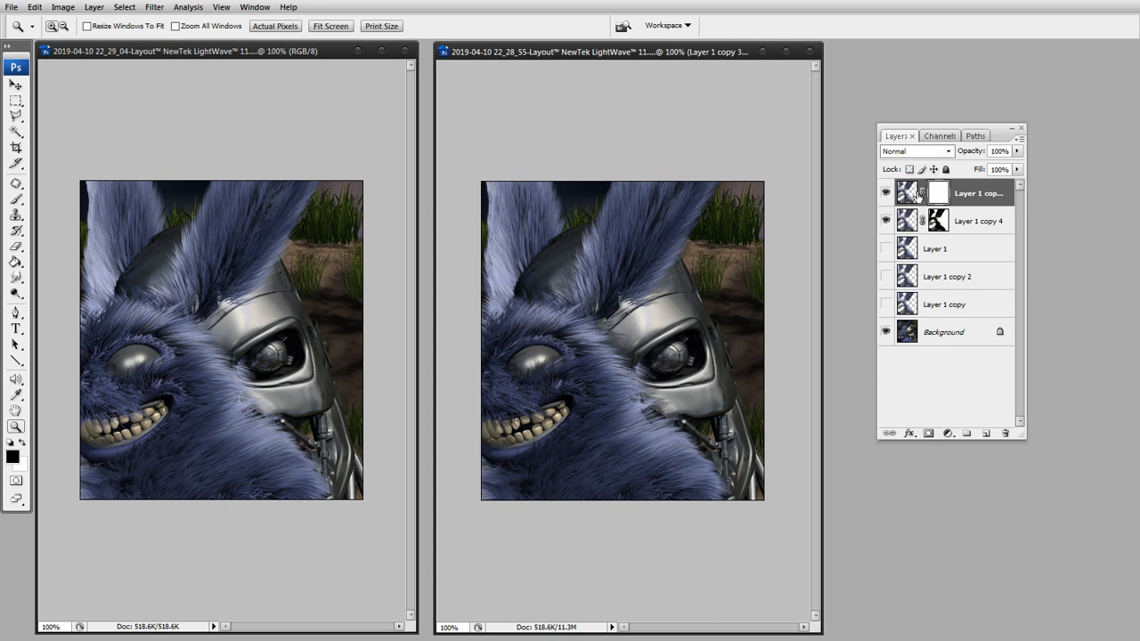
ctrl+click(907, 194)
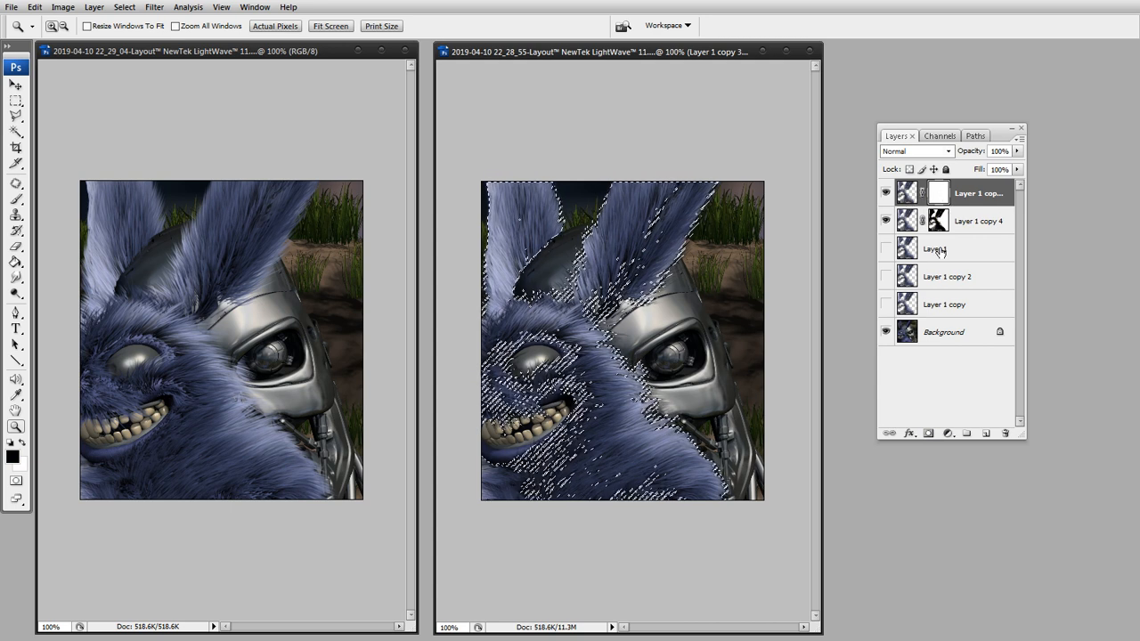
key(alt+BackSpace)
key(ctrl+z)
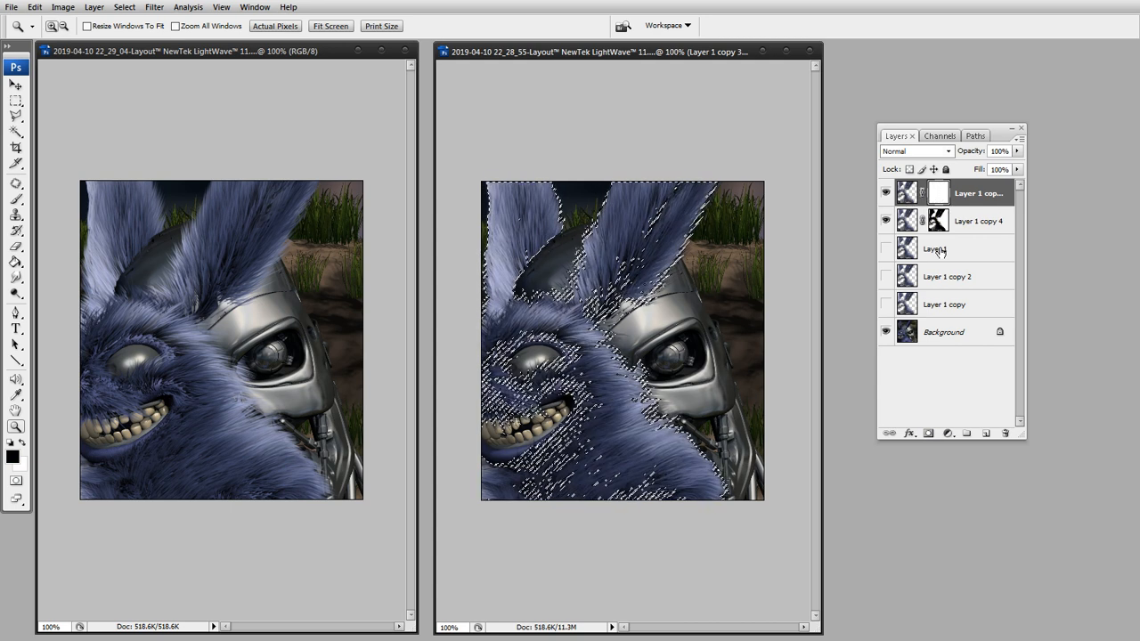
key(ctrl+z)
key(ctrl+d)
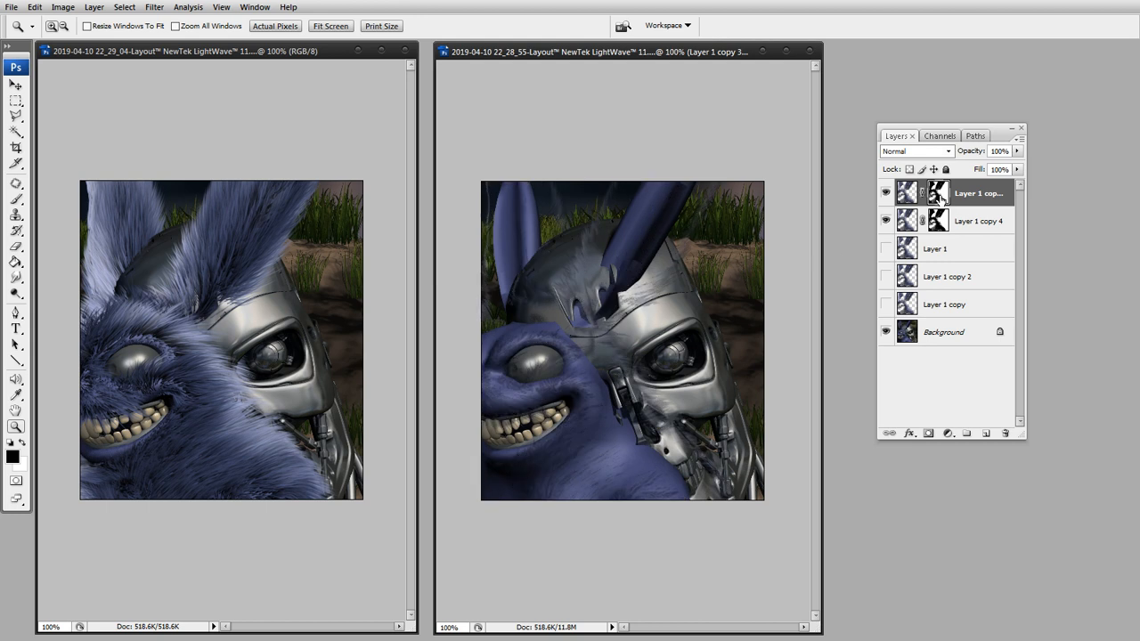
Invert the layer masks of Layer 1 copy 3 and Layer 1 copy 4.
shift+click(939, 194)
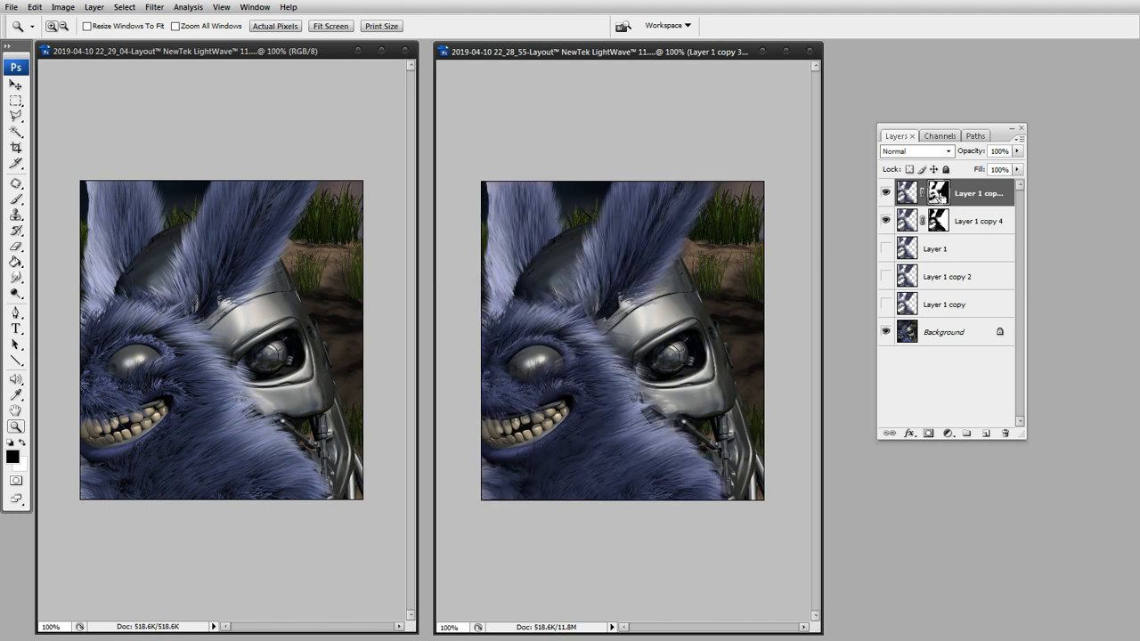
click(938, 222)
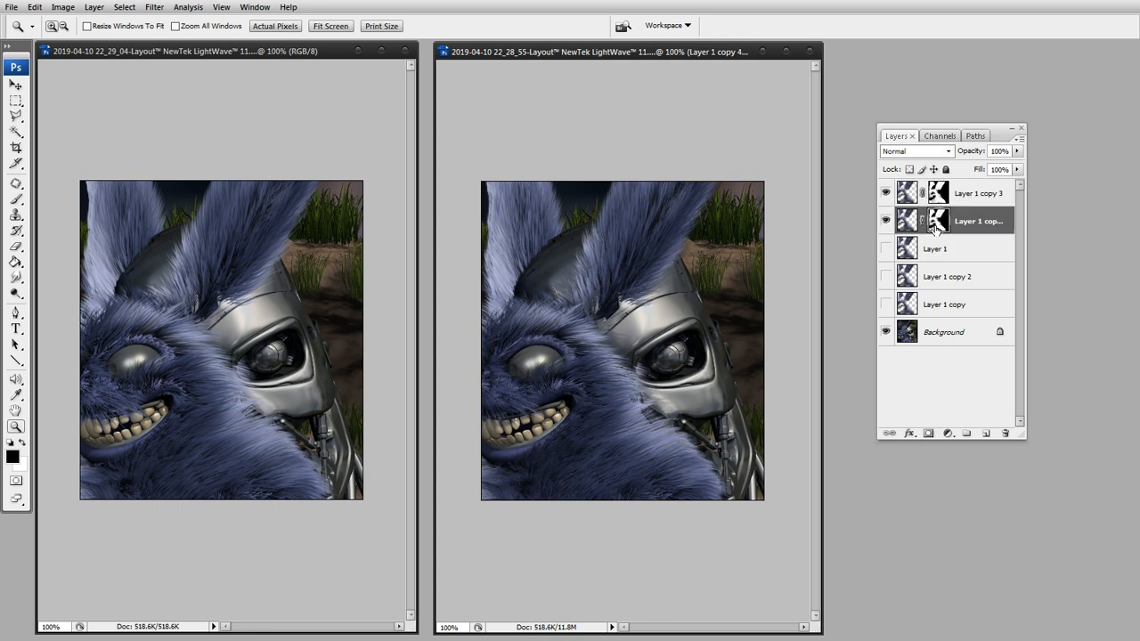
Check the composite with Layer 1 copy 4 and Layer 1 copy 3 each hidden and shown again.
click(885, 220)
click(885, 220)
click(885, 221)
click(885, 220)
click(885, 221)
click(885, 221)
click(885, 221)
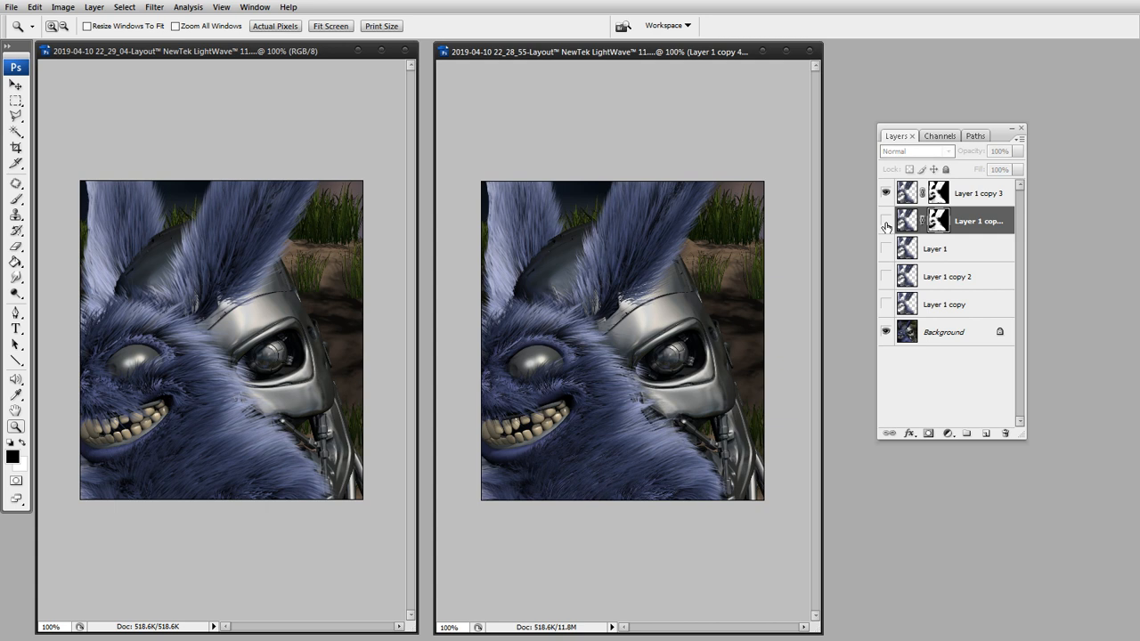
click(885, 221)
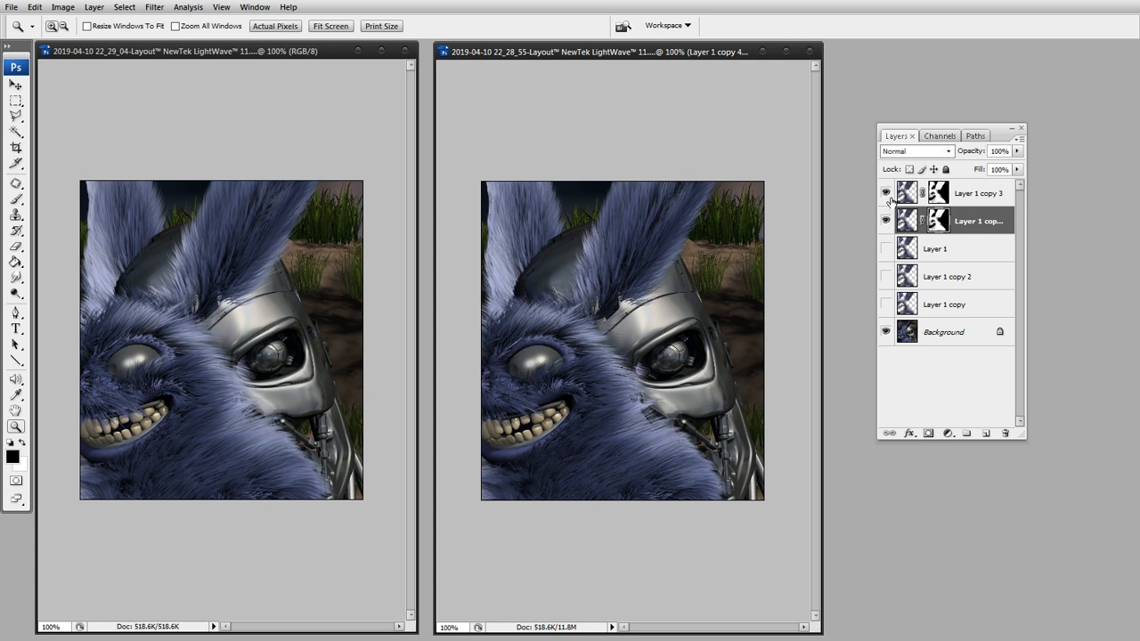
click(886, 193)
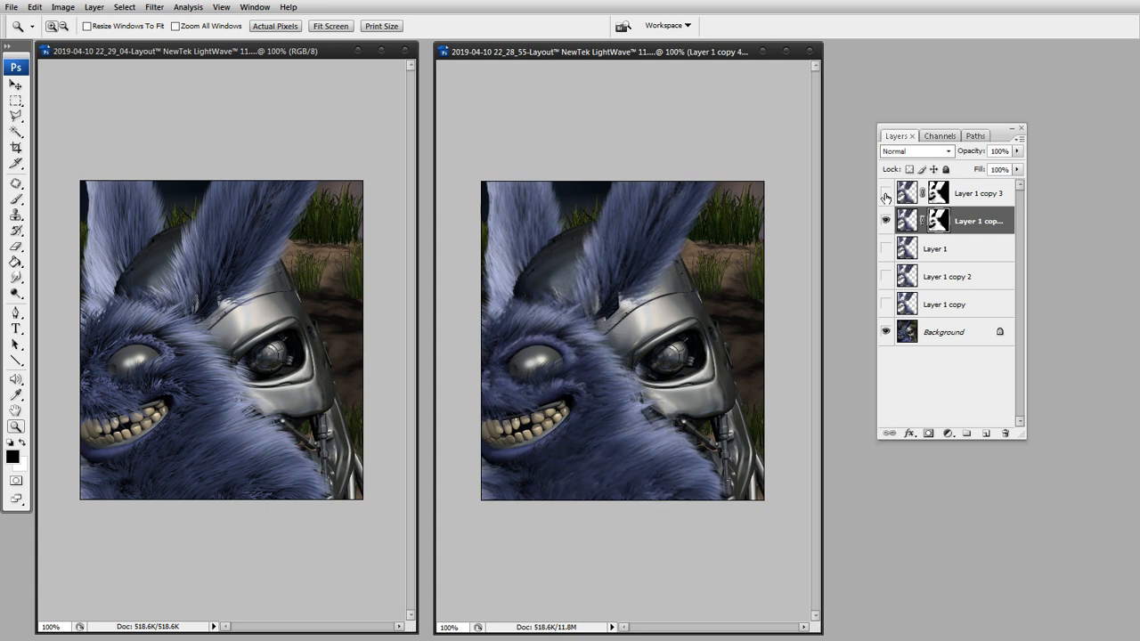
click(886, 195)
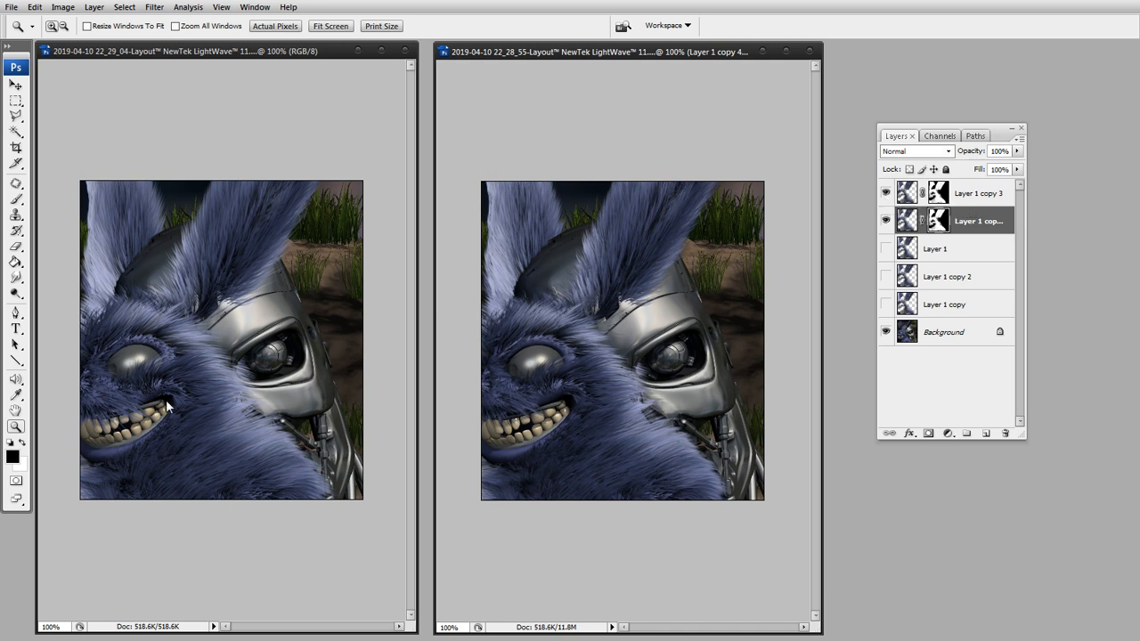
Compare the fur around the ears and face in the composite and the volume render at 200% magnification.
click(619, 254)
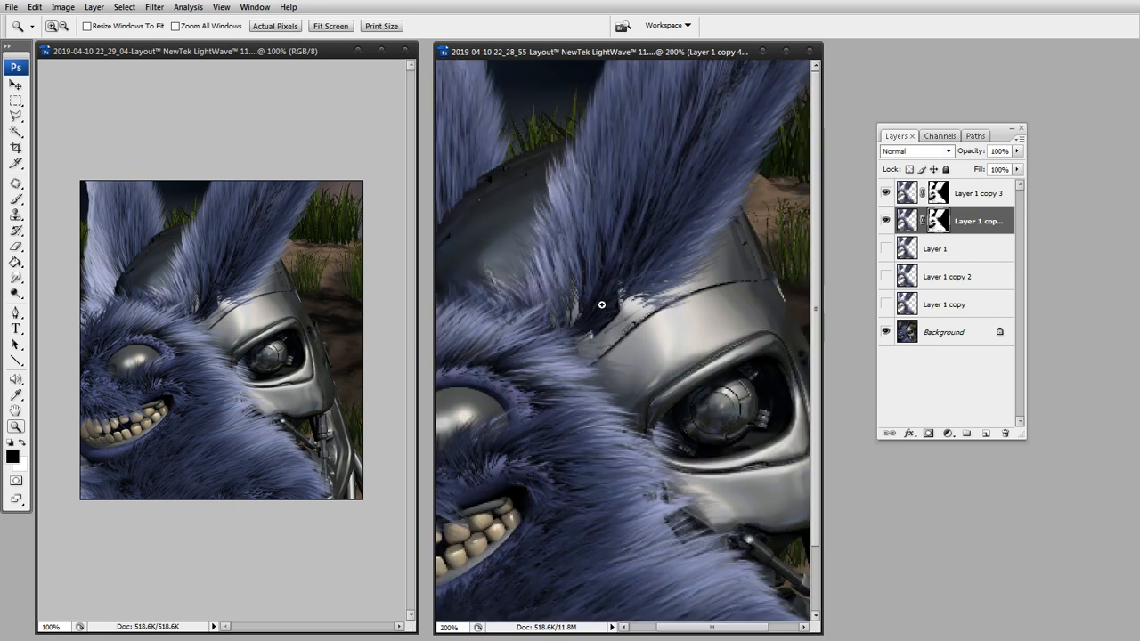
drag(568, 309, 657, 311)
drag(653, 357, 654, 314)
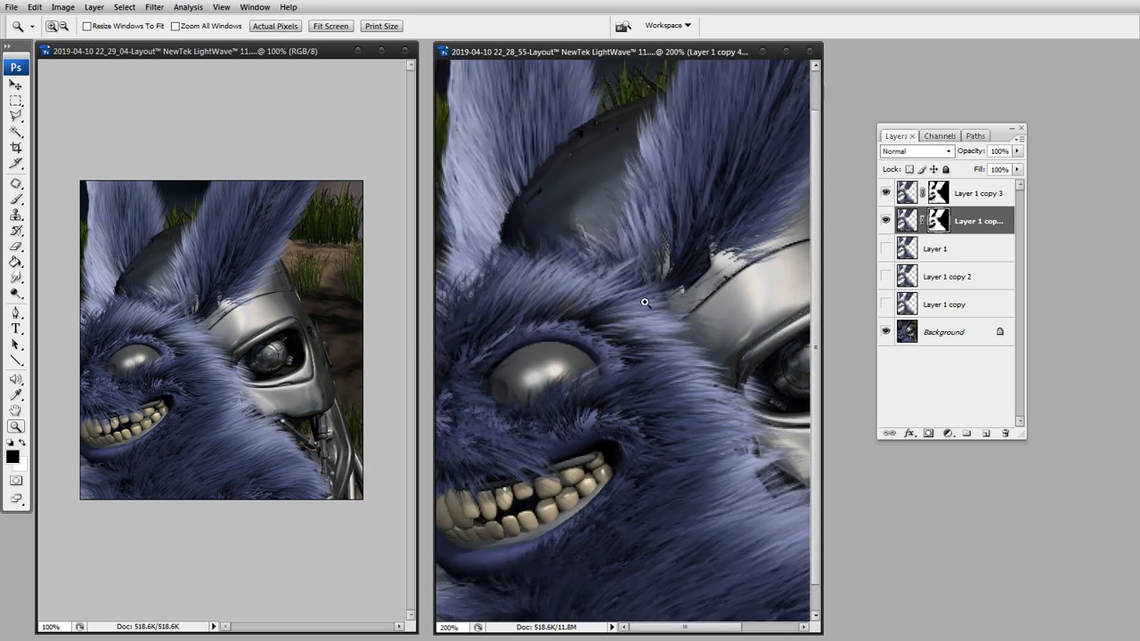
click(162, 310)
click(161, 310)
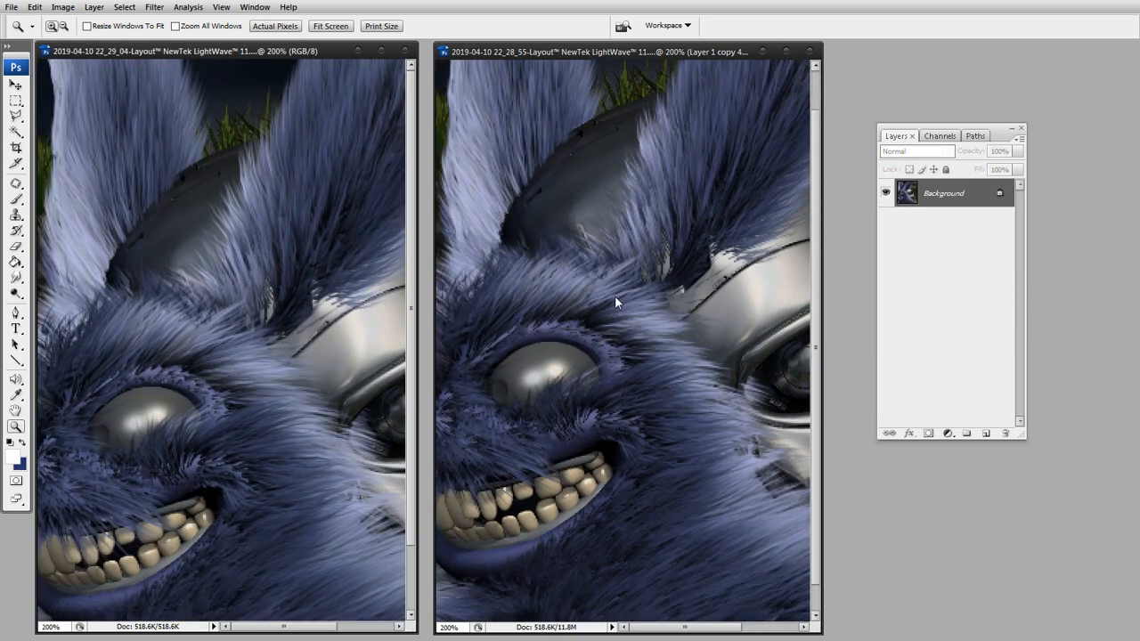
drag(646, 344, 678, 390)
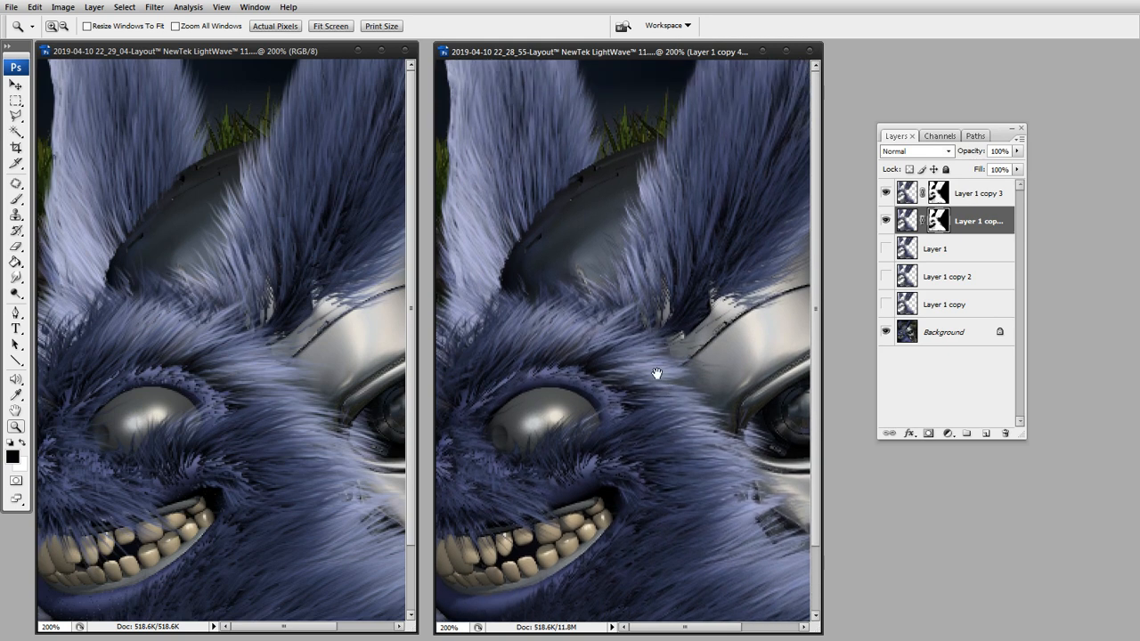
click(255, 297)
Duplicate the masked Layer 1 copy 3 and Layer 1 copy 4, merge the duplicates into one layer, and hide the two originals.
shift+click(988, 193)
drag(989, 223, 985, 433)
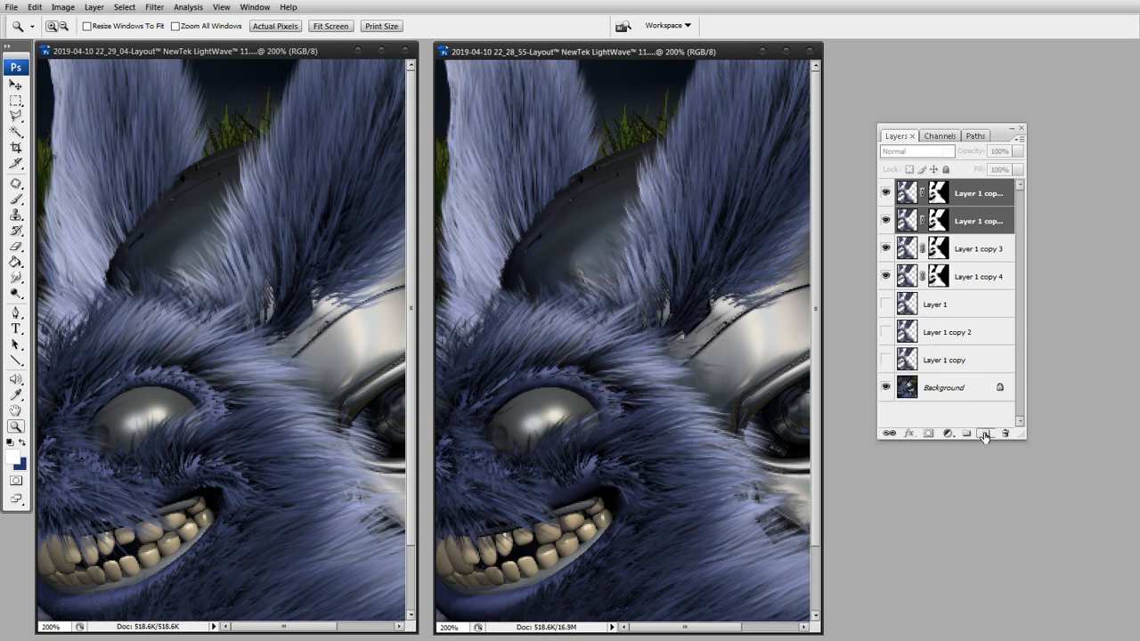
key(ctrl+e)
drag(886, 248, 885, 221)
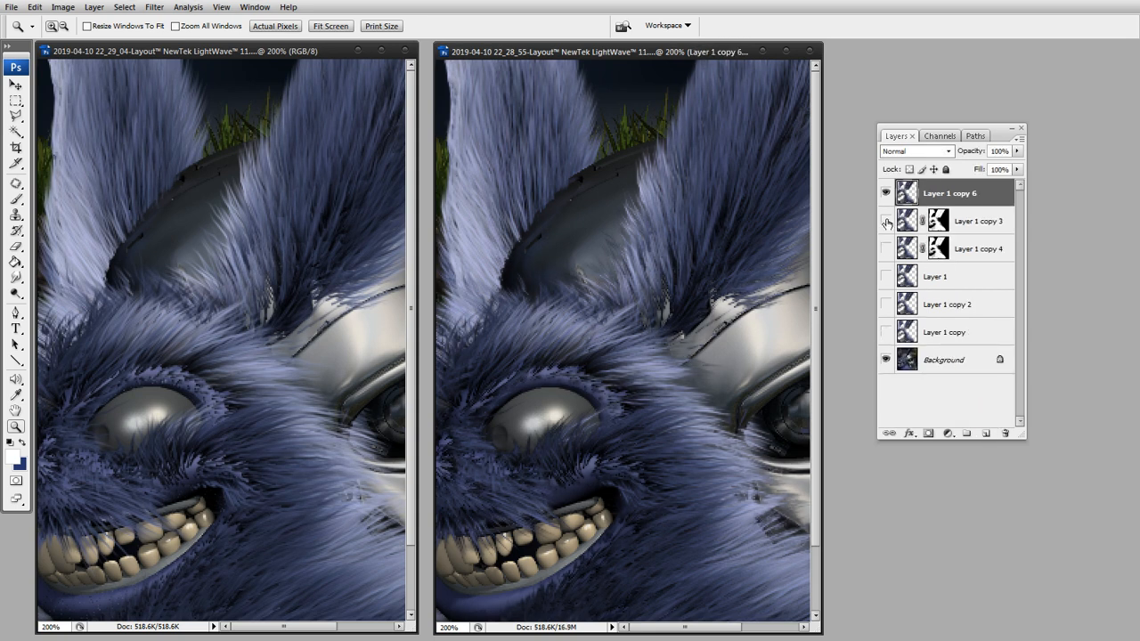
Compare the merged fur composite with the volume render at 100% size.
alt+click(581, 366)
alt+click(279, 457)
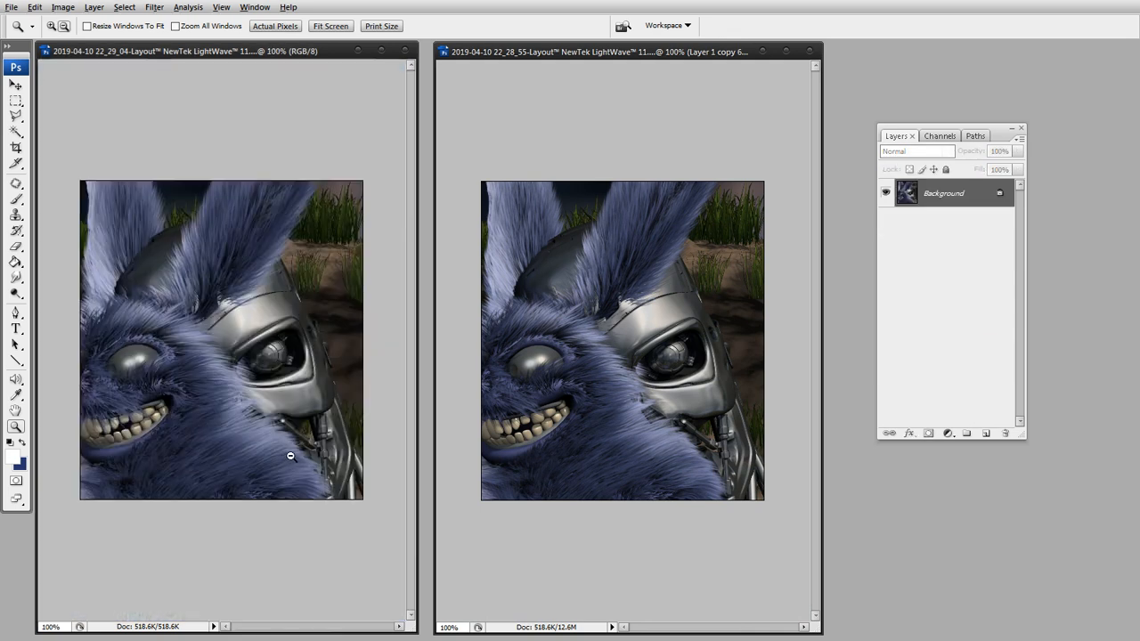
click(674, 55)
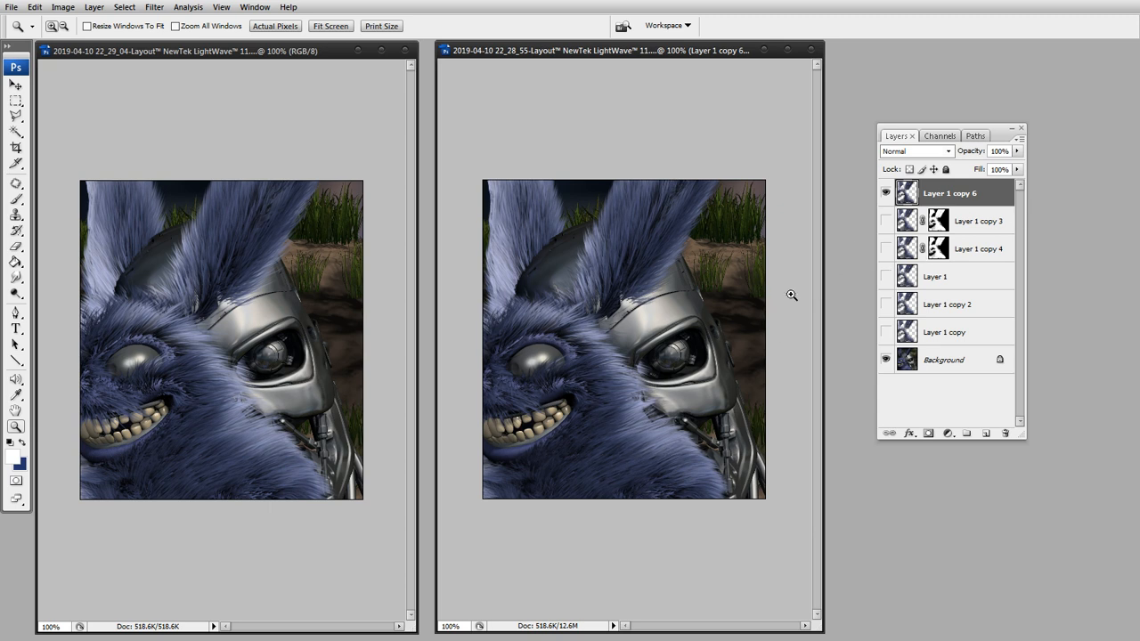
Try darkening the merged fur layer with a Curves point at input 155 and output 85, and discard it.
key(ctrl+m)
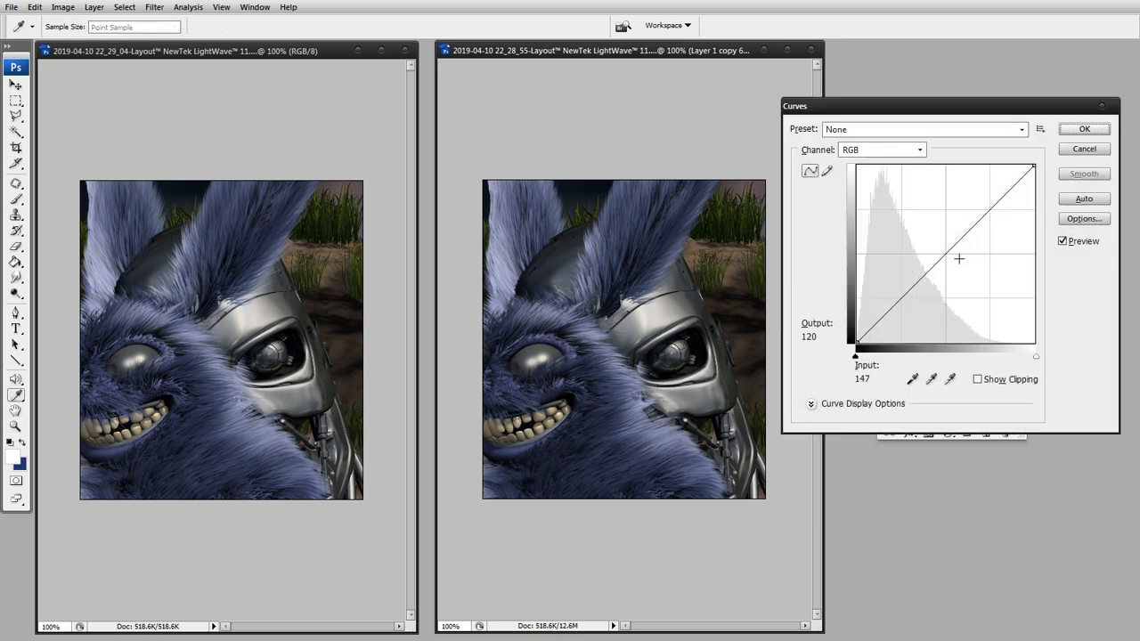
drag(959, 257, 964, 282)
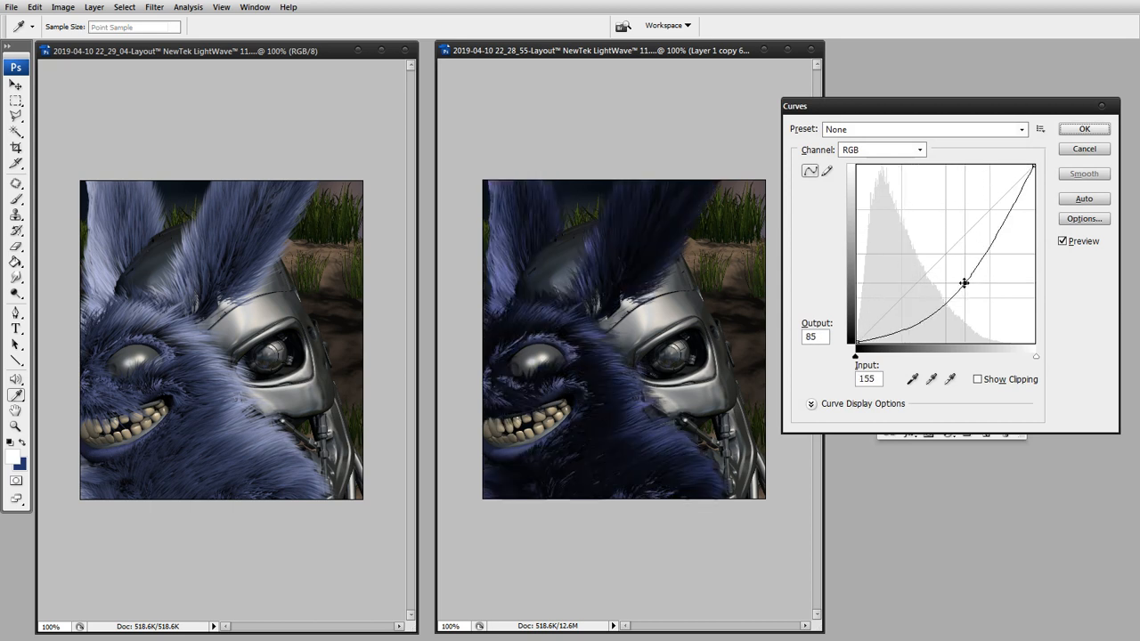
click(1082, 151)
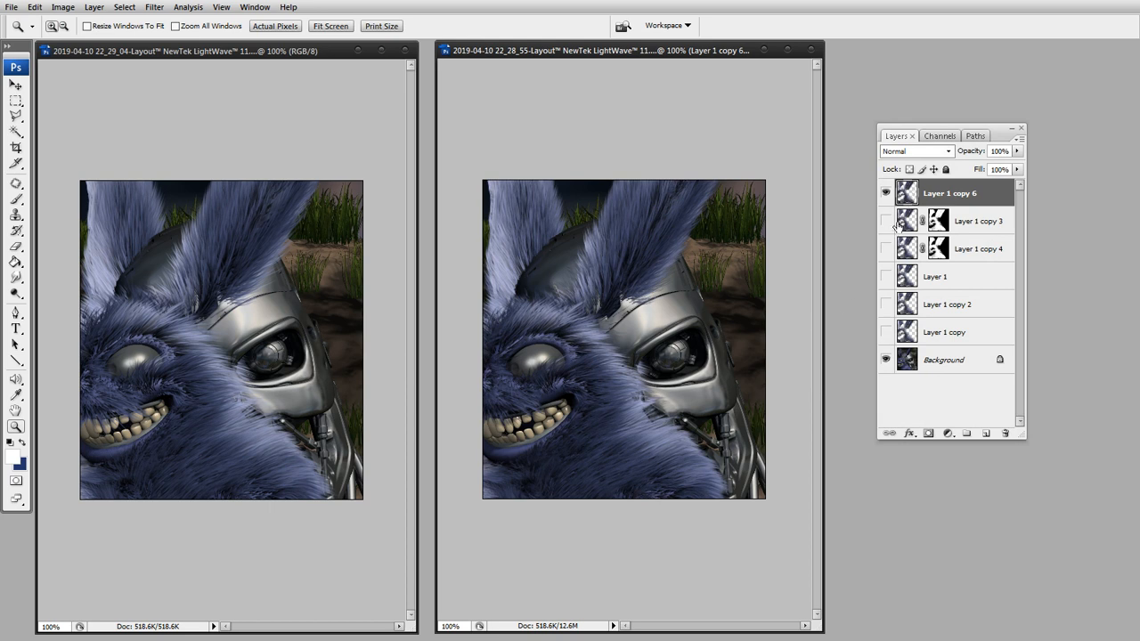
Paste the copied Color Overlay layer style onto Layer 1 copy 6 and collapse its effects list.
right_click(995, 196)
click(1012, 441)
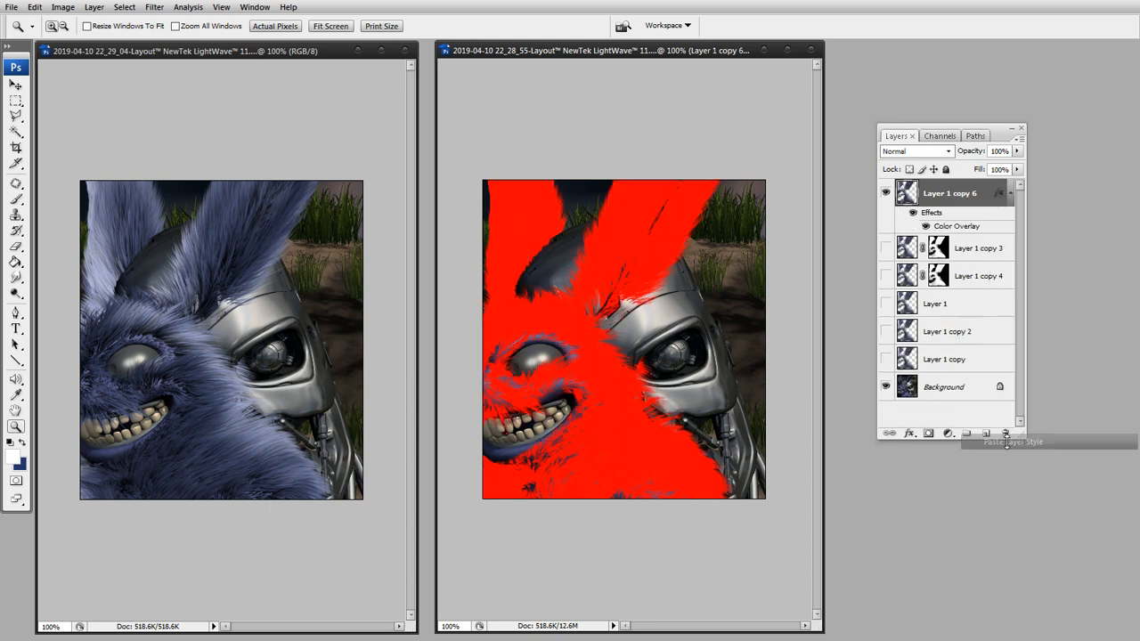
click(1009, 193)
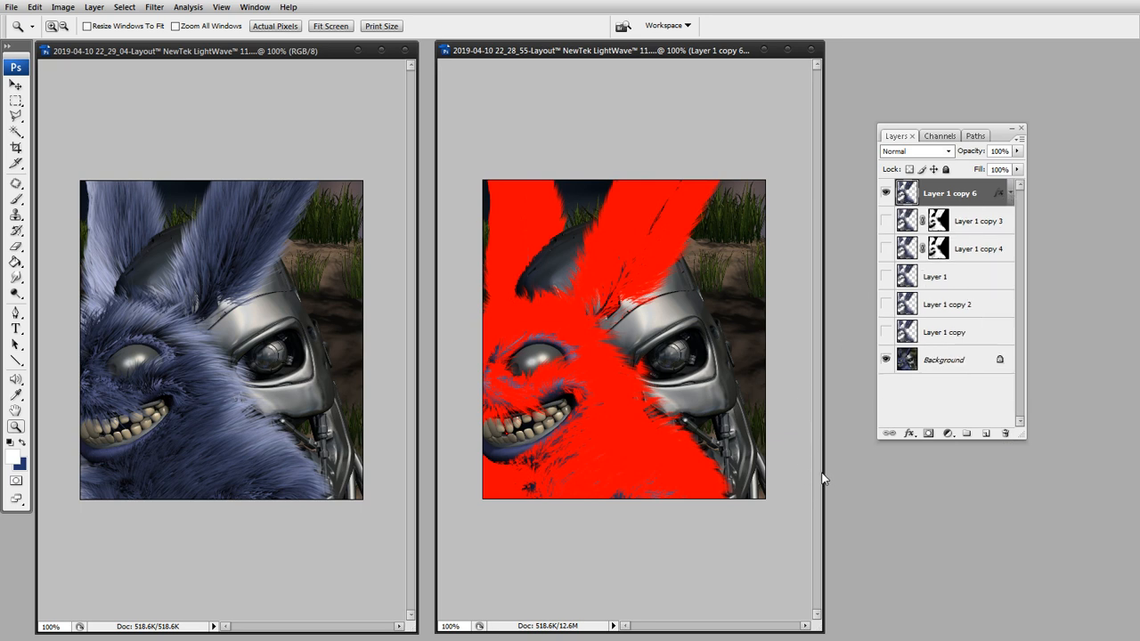